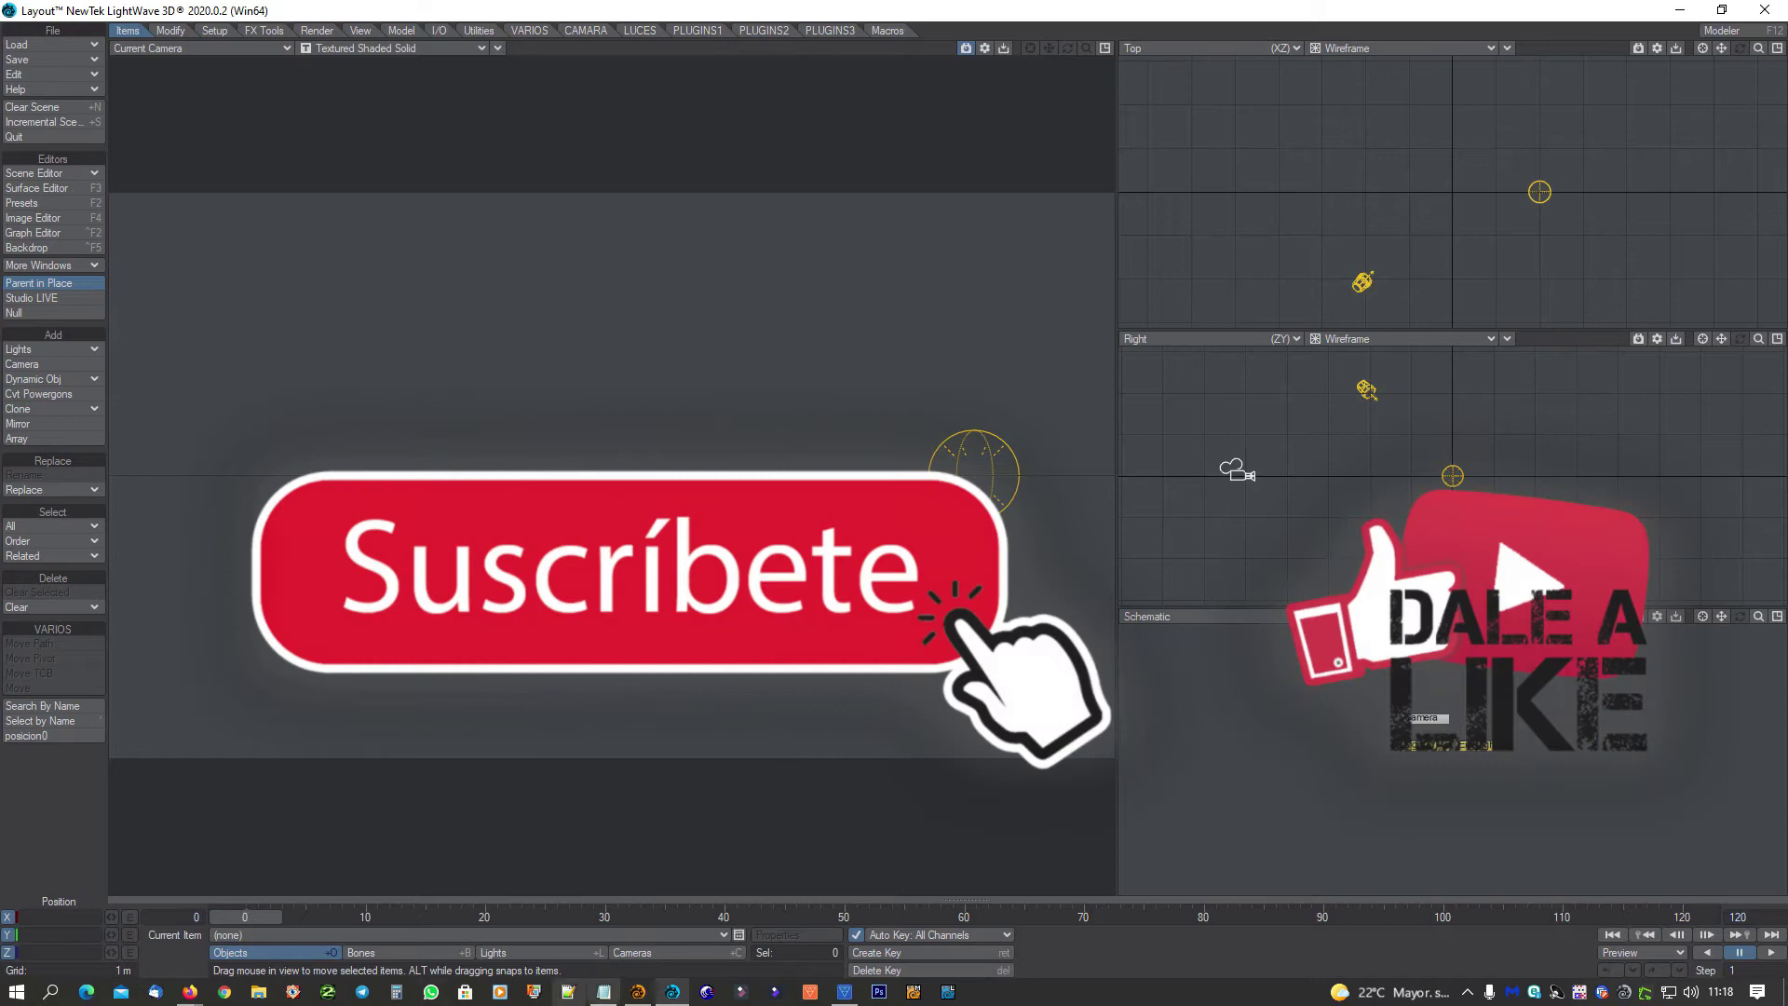
# Switch to Modeler and send the bola suelo_v001 object with its ball and floor layers to Layout
pyautogui.click(664, 994)
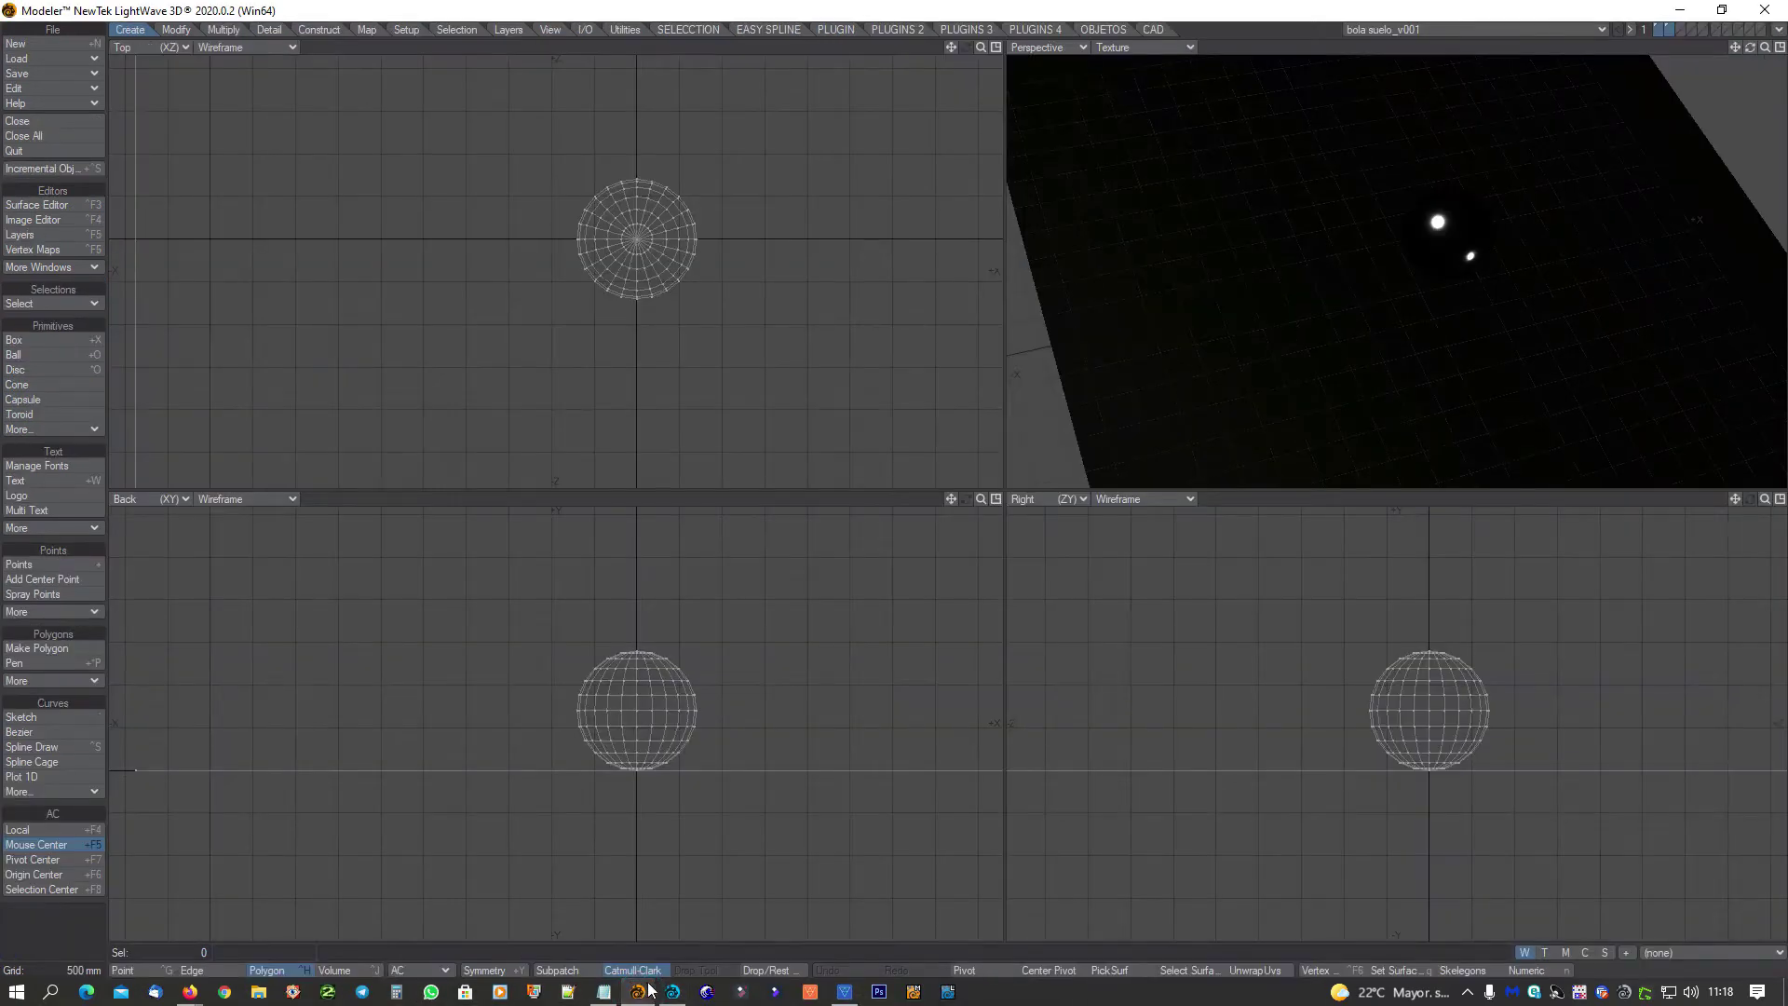
pyautogui.moveTo(659, 993)
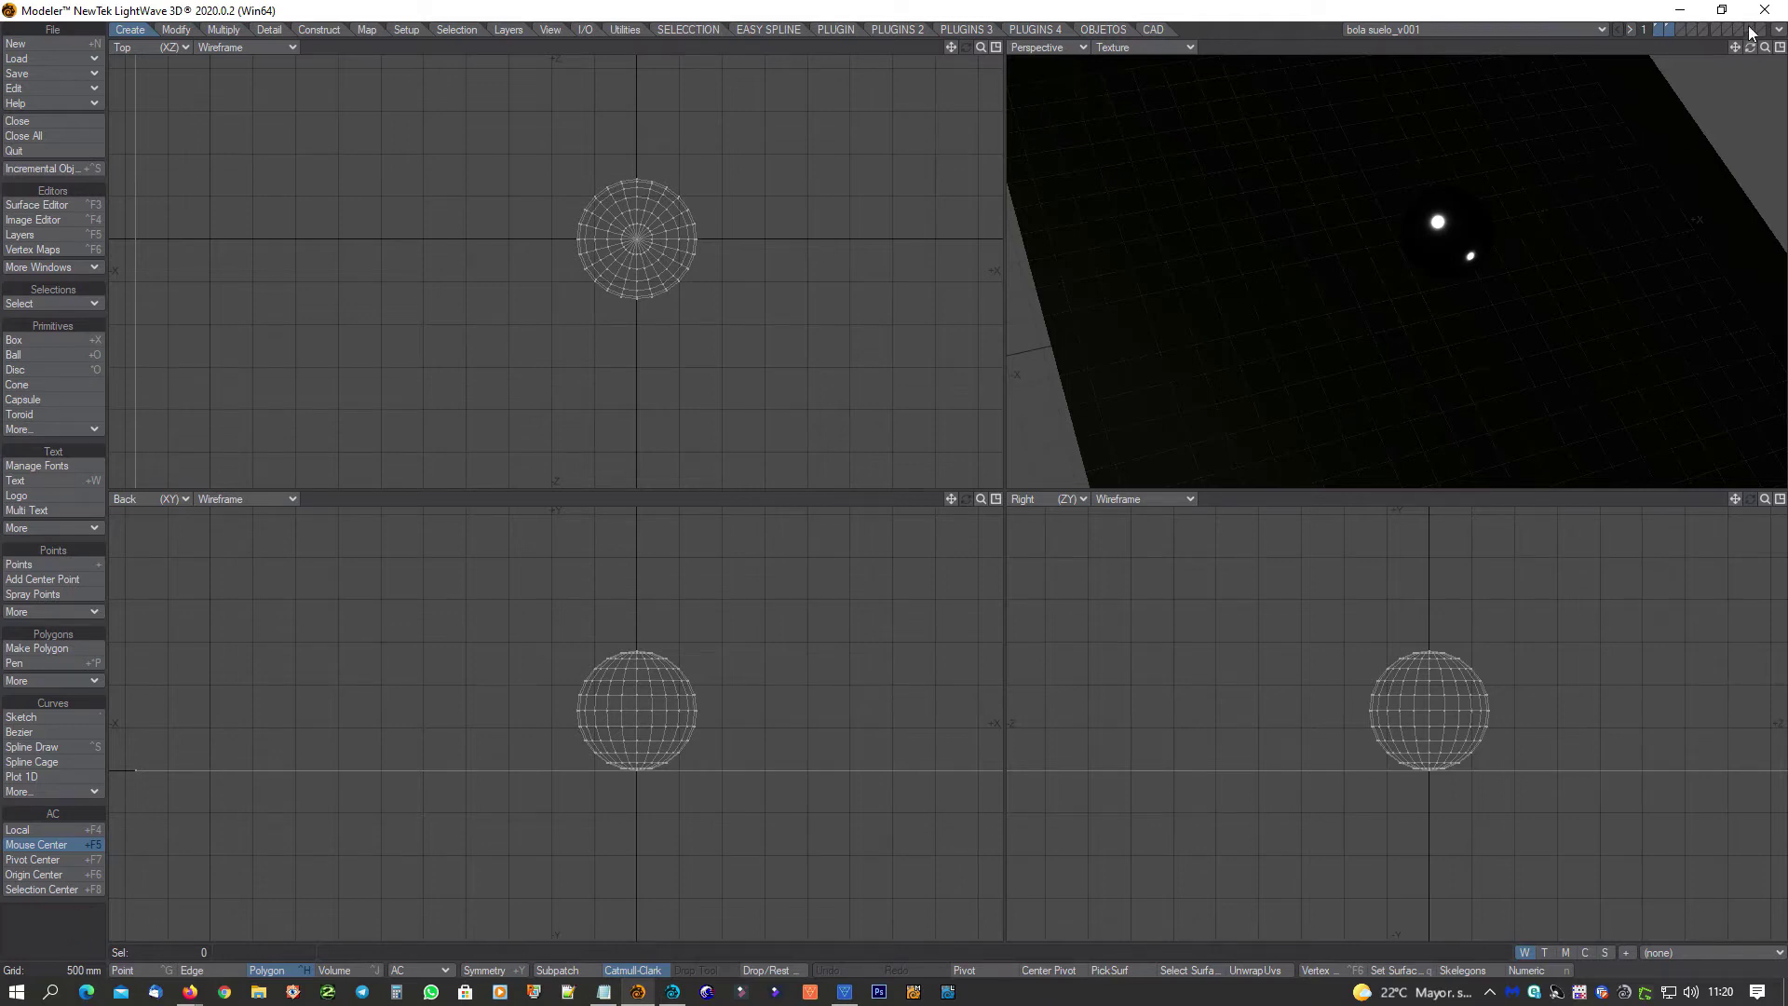
pyautogui.click(1780, 28)
pyautogui.click(1758, 56)
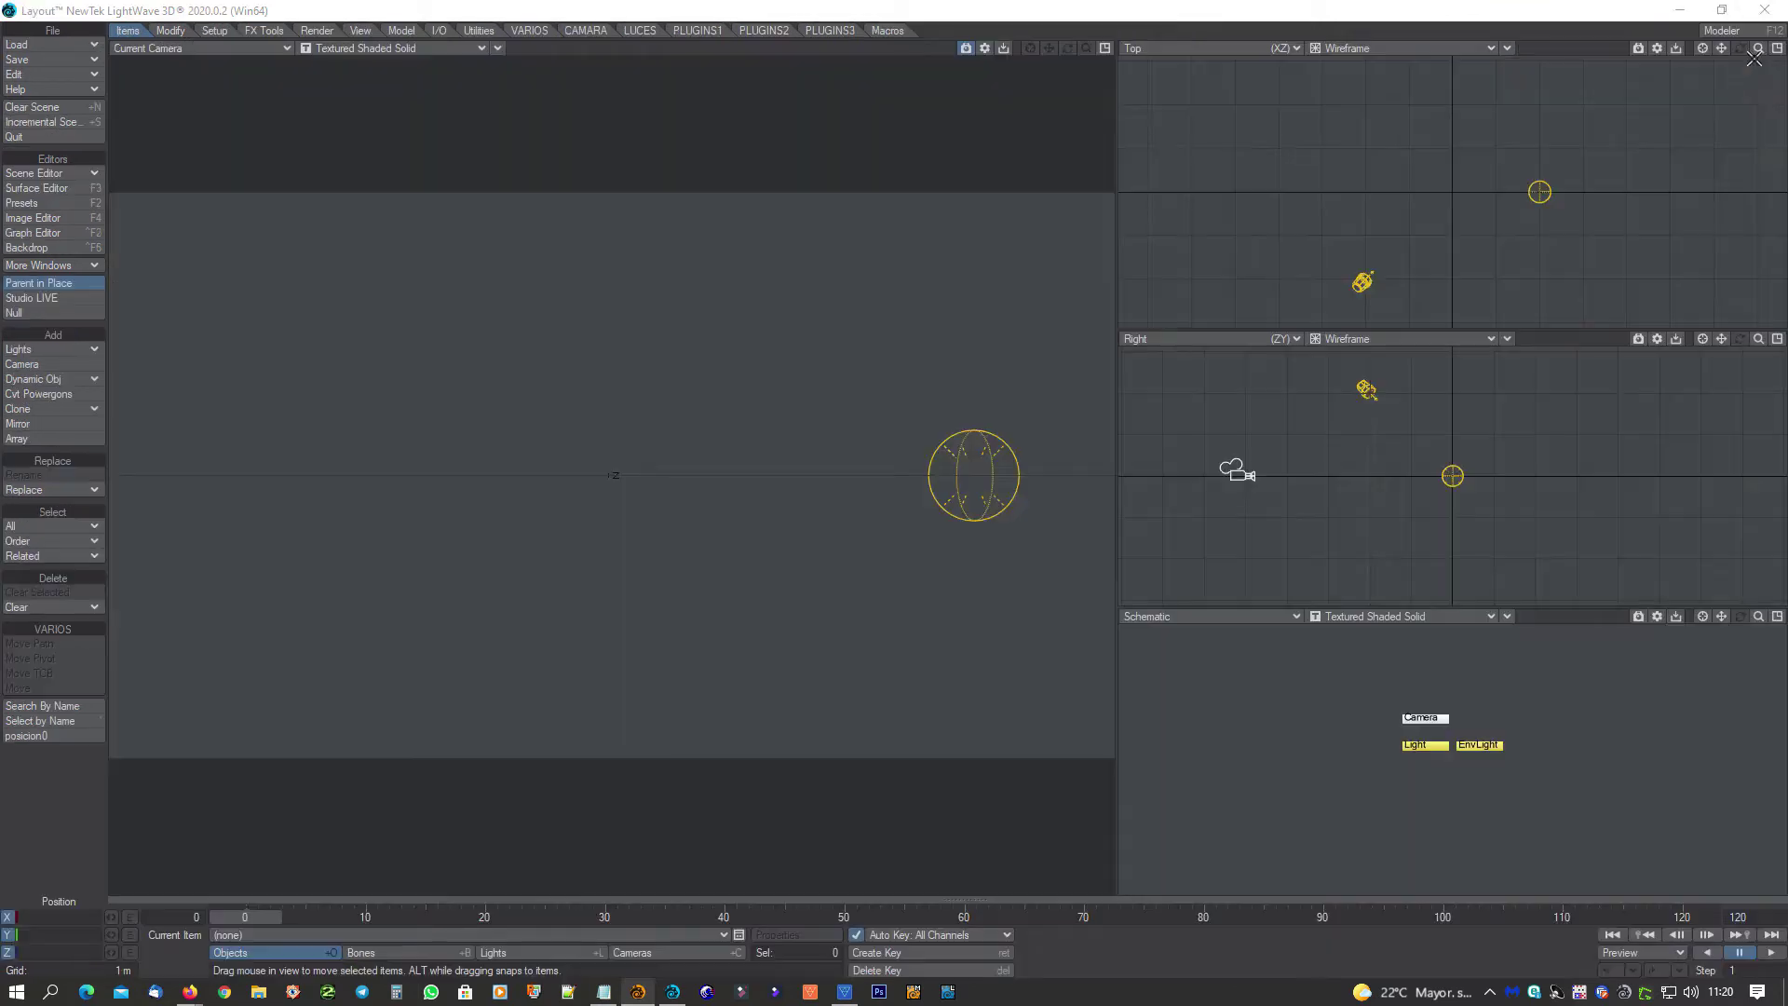
# Show the ball and floor in a close perspective view and turn on the VPR render preview
pyautogui.press('4')
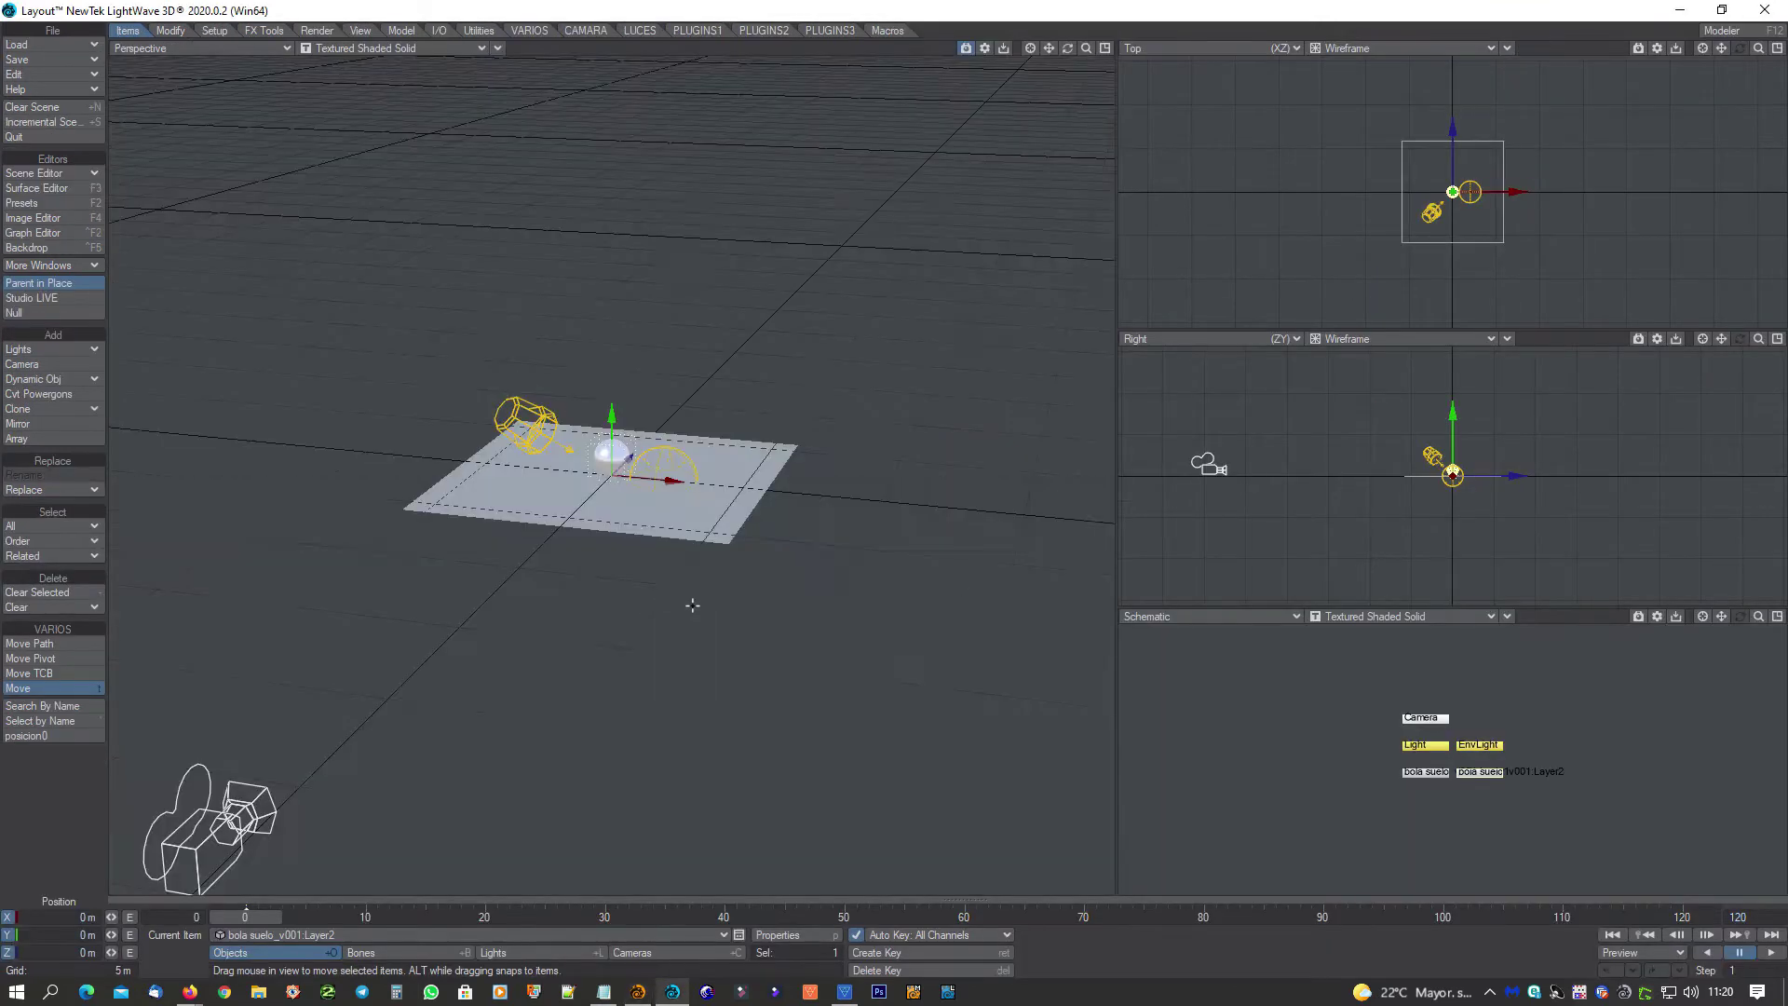
pyautogui.keyDown('alt'); pyautogui.moveTo(682, 551); pyautogui.dragTo(661, 421); pyautogui.keyUp('alt')
pyautogui.scroll(8, 662, 421)
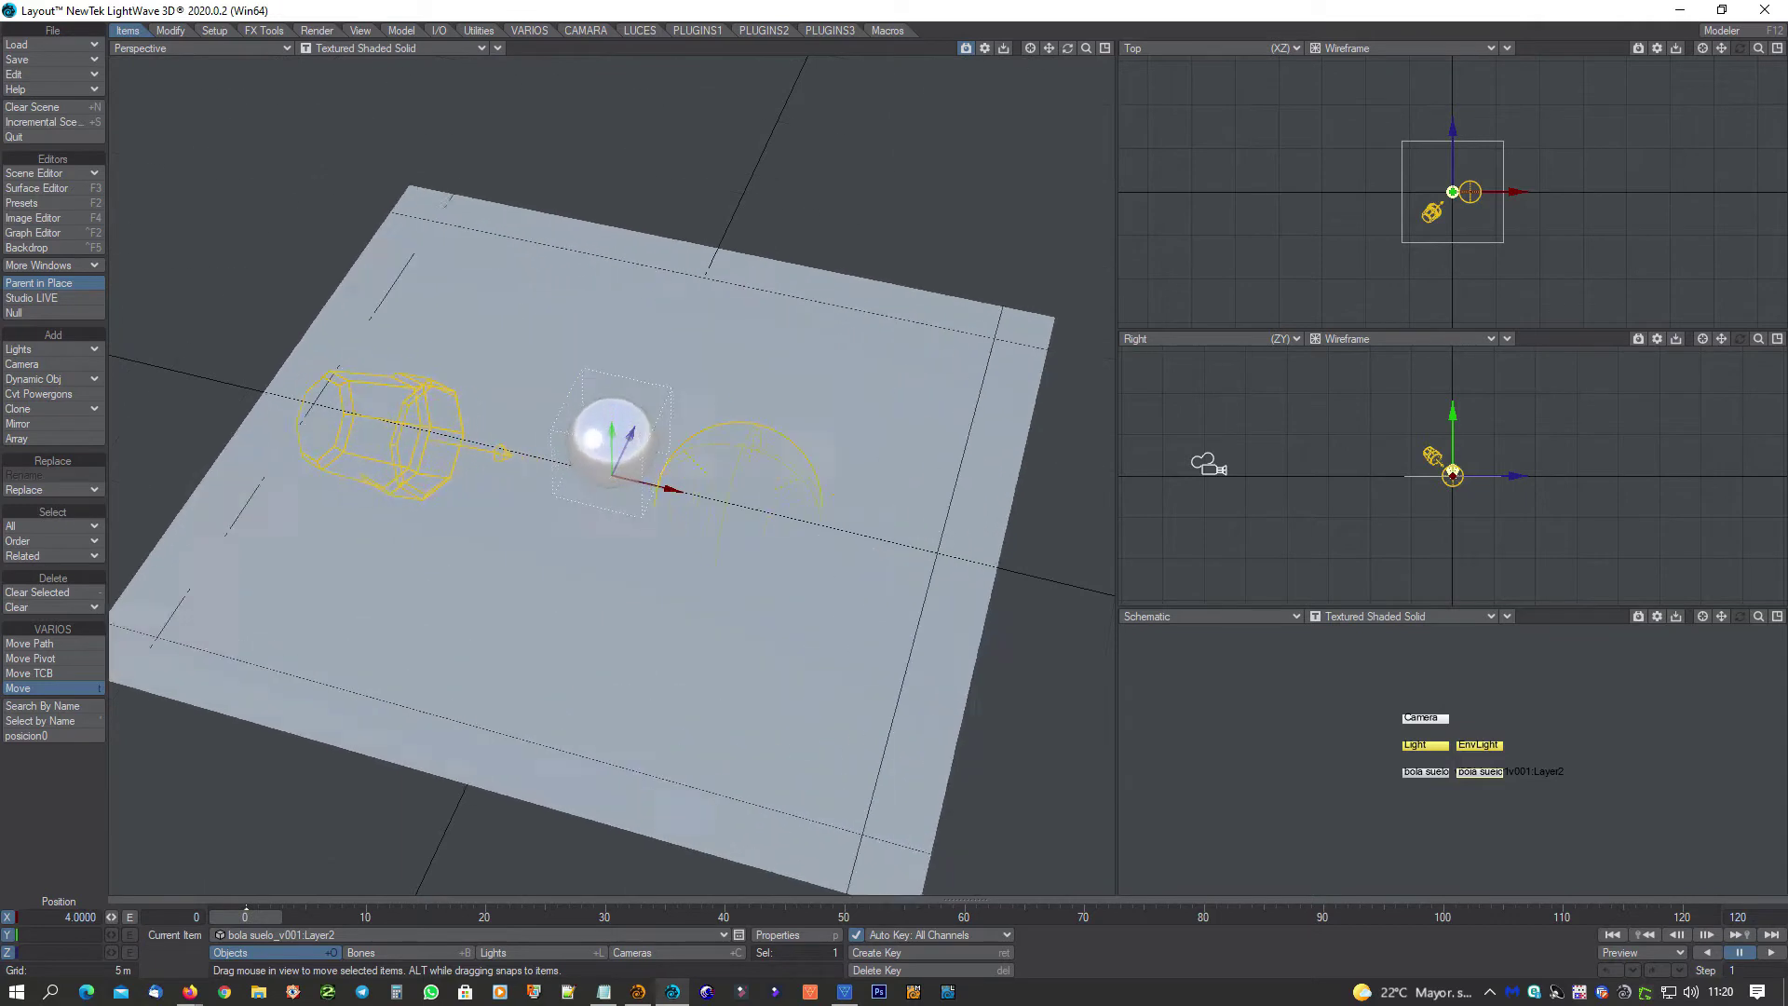
pyautogui.hotkey('ctrl', 'F9')
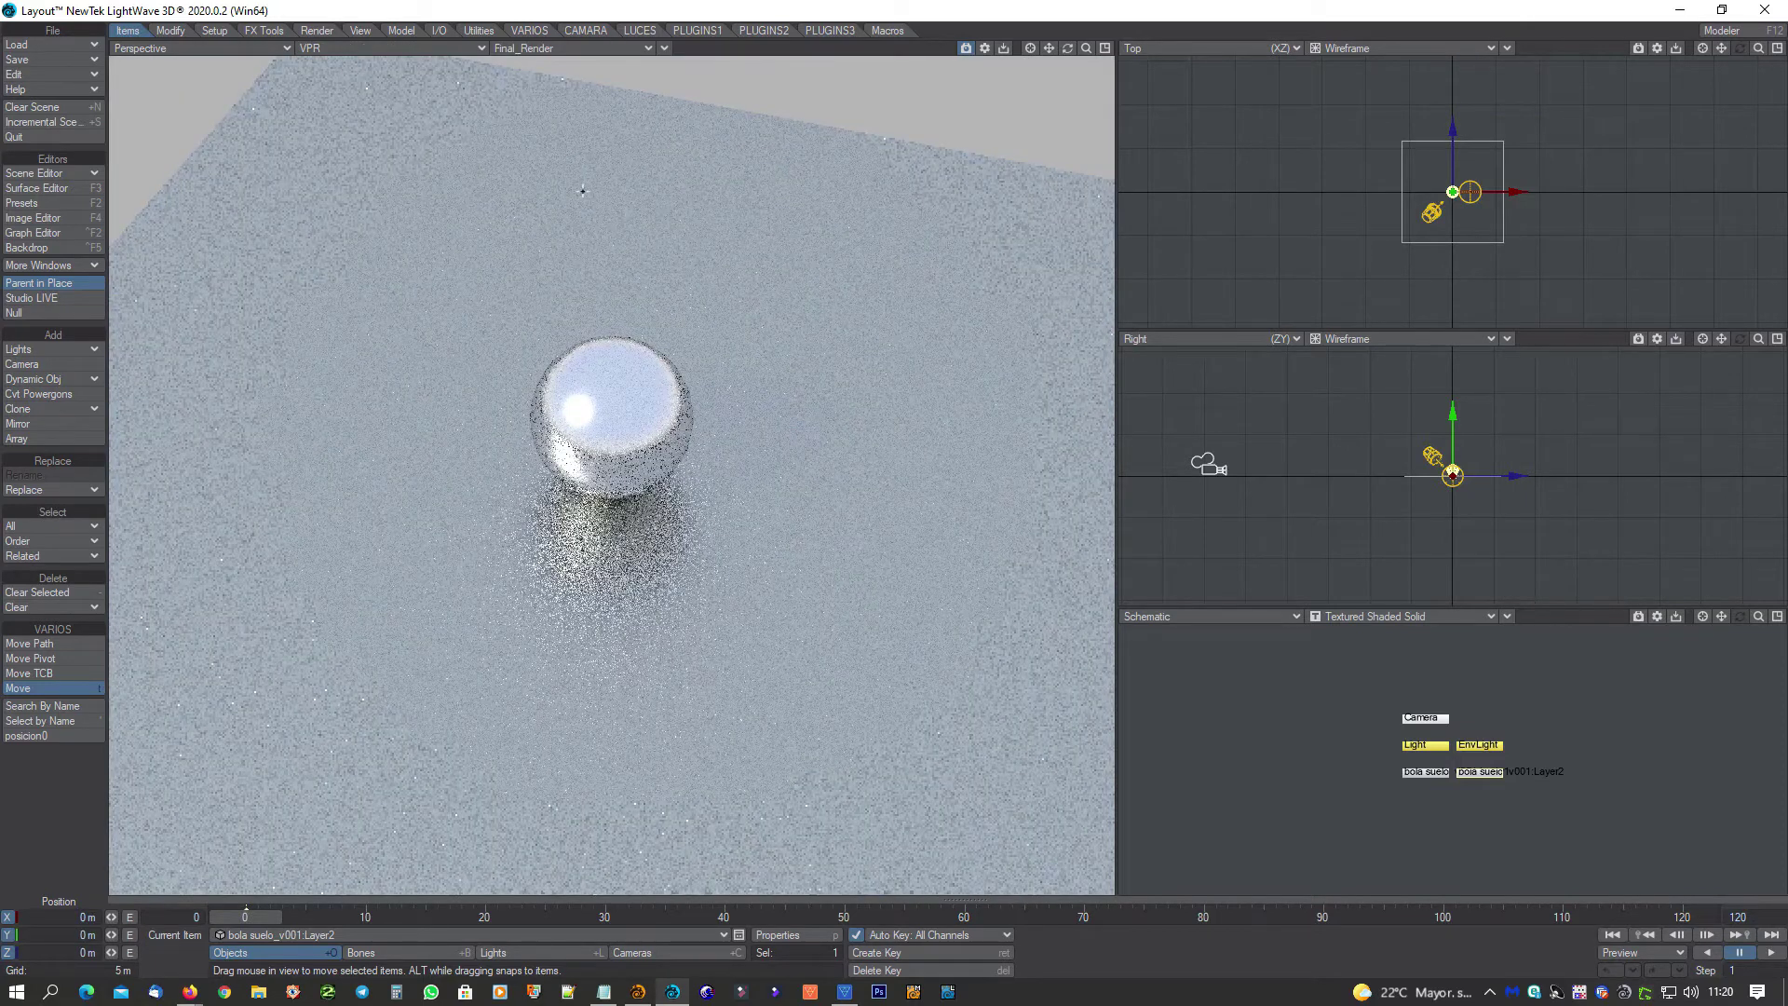
# Match the camera to a close-up perspective view of the ball and look through the current camera
pyautogui.click(682, 953)
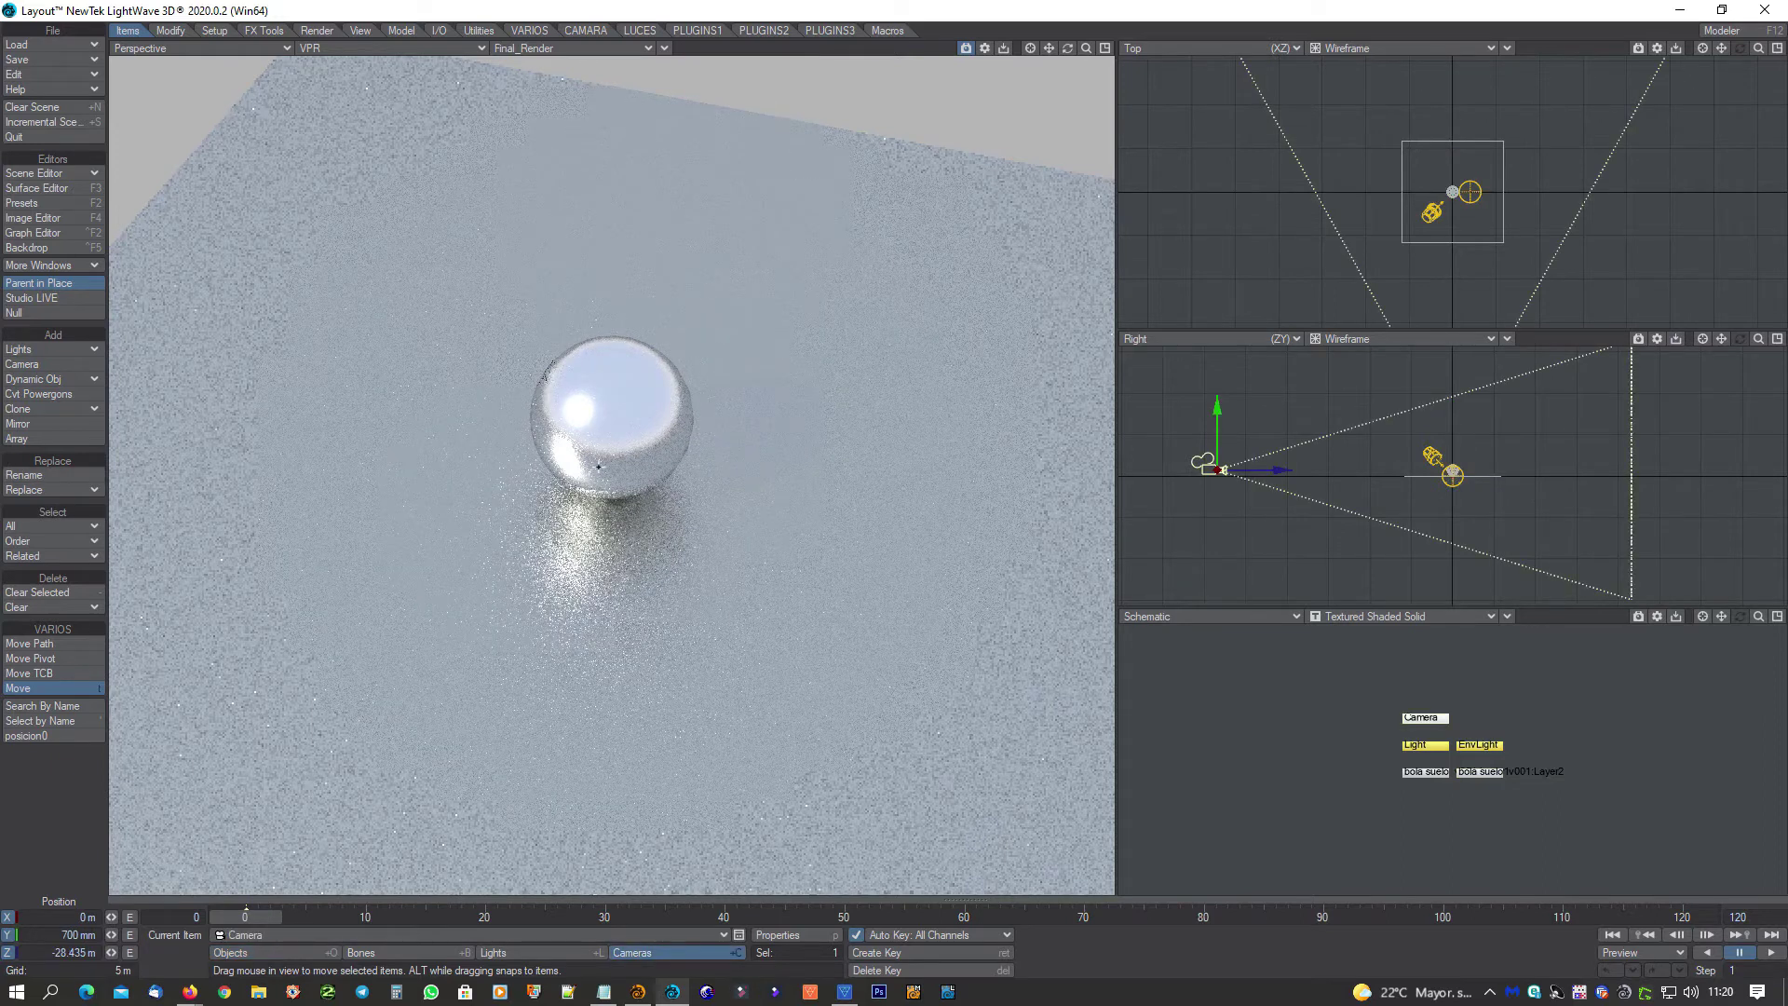
pyautogui.scroll(5, 599, 466)
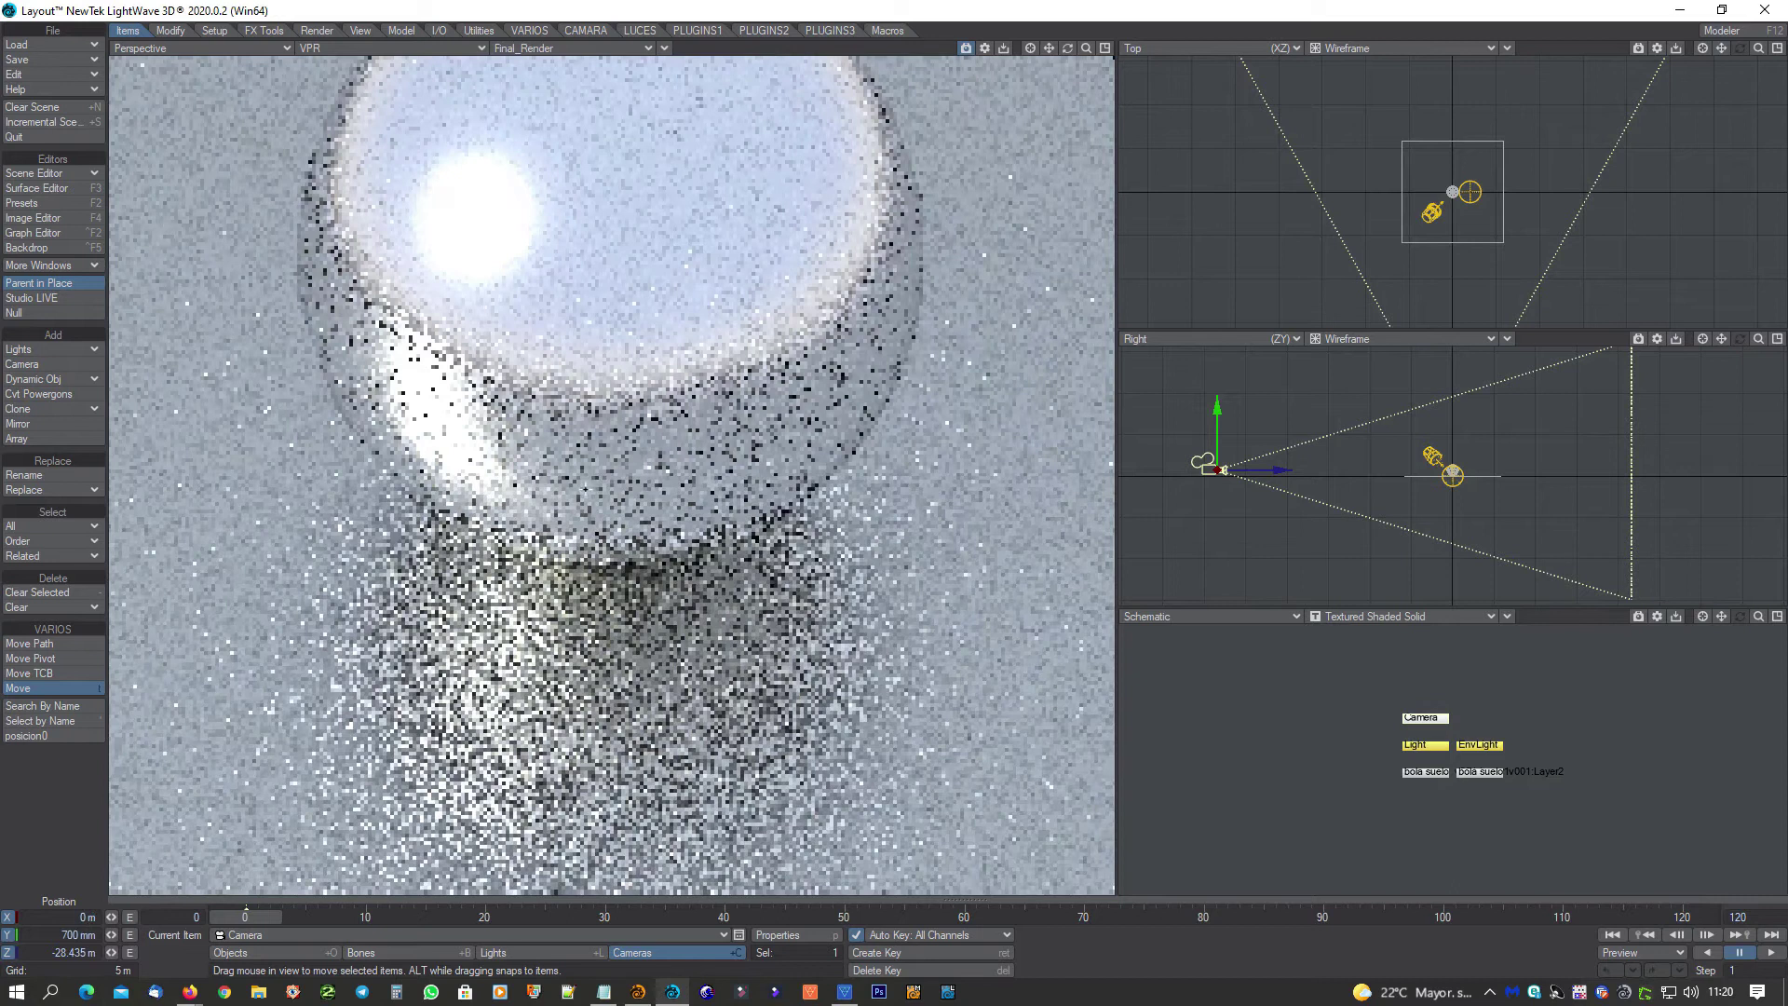
pyautogui.hotkey('ctrl', 'shift', 'c')
pyautogui.press('6')
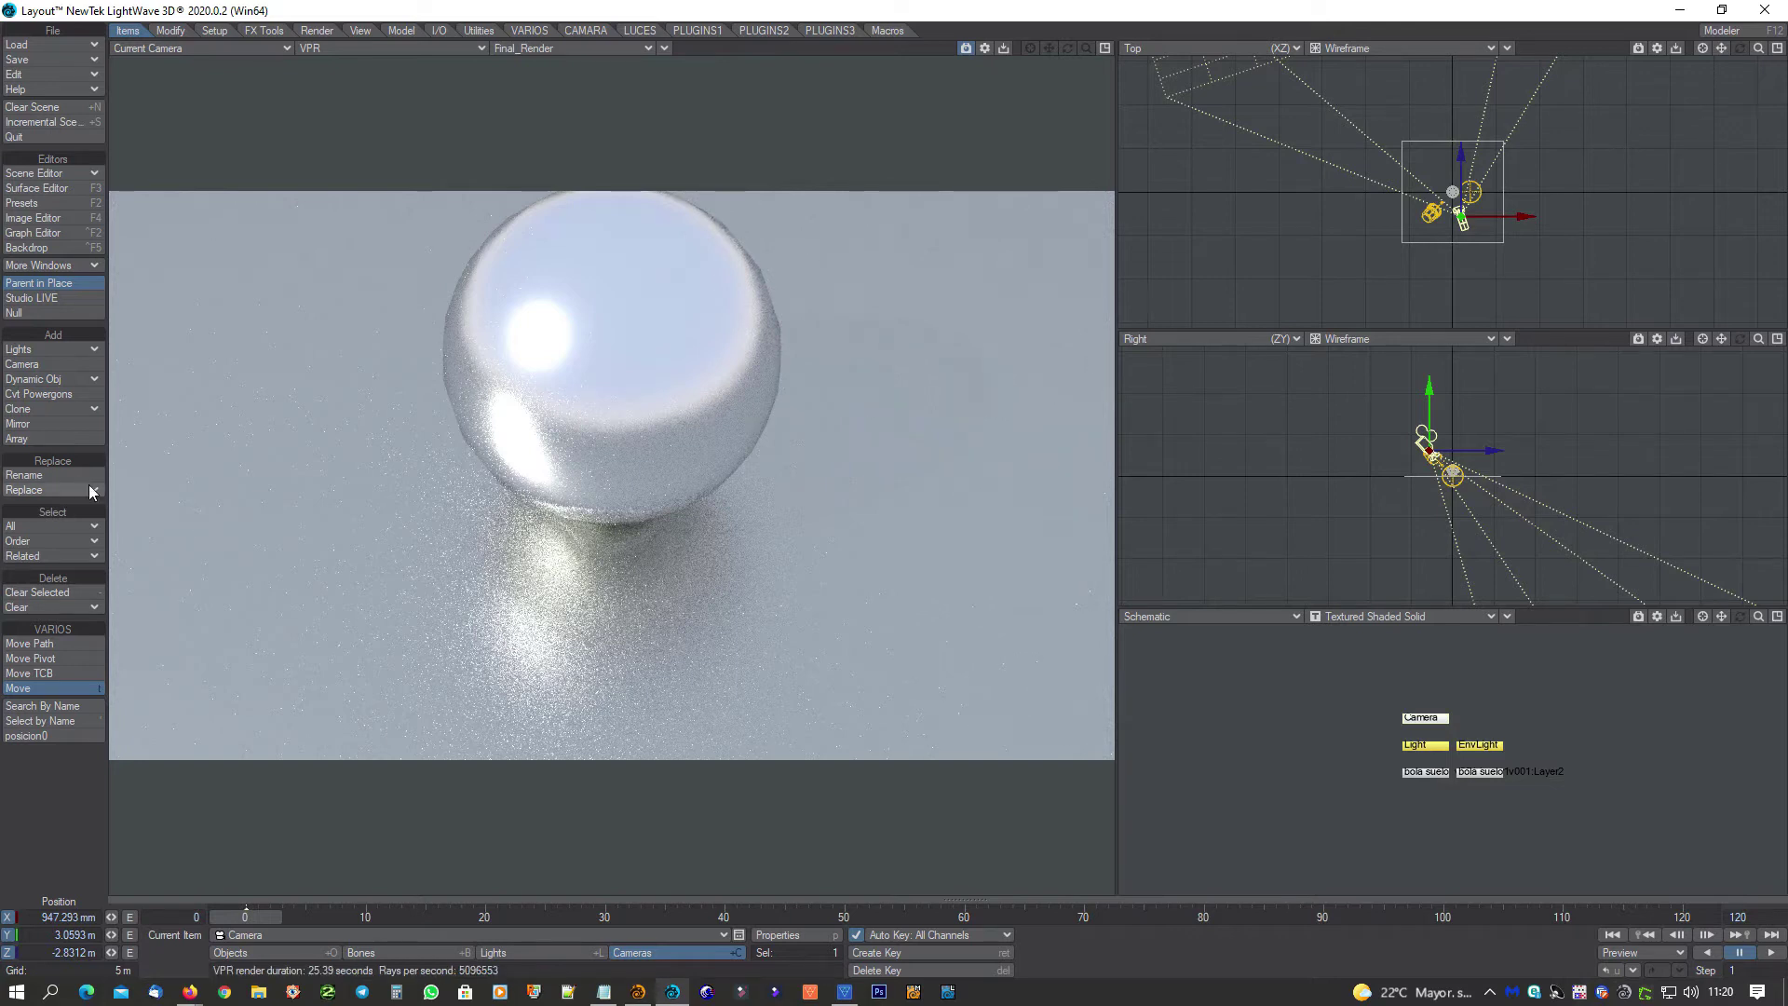
# Toggle Limit Dynamic Range on and off in the processing effects to compare the preview
pyautogui.hotkey('ctrl', 'F8')
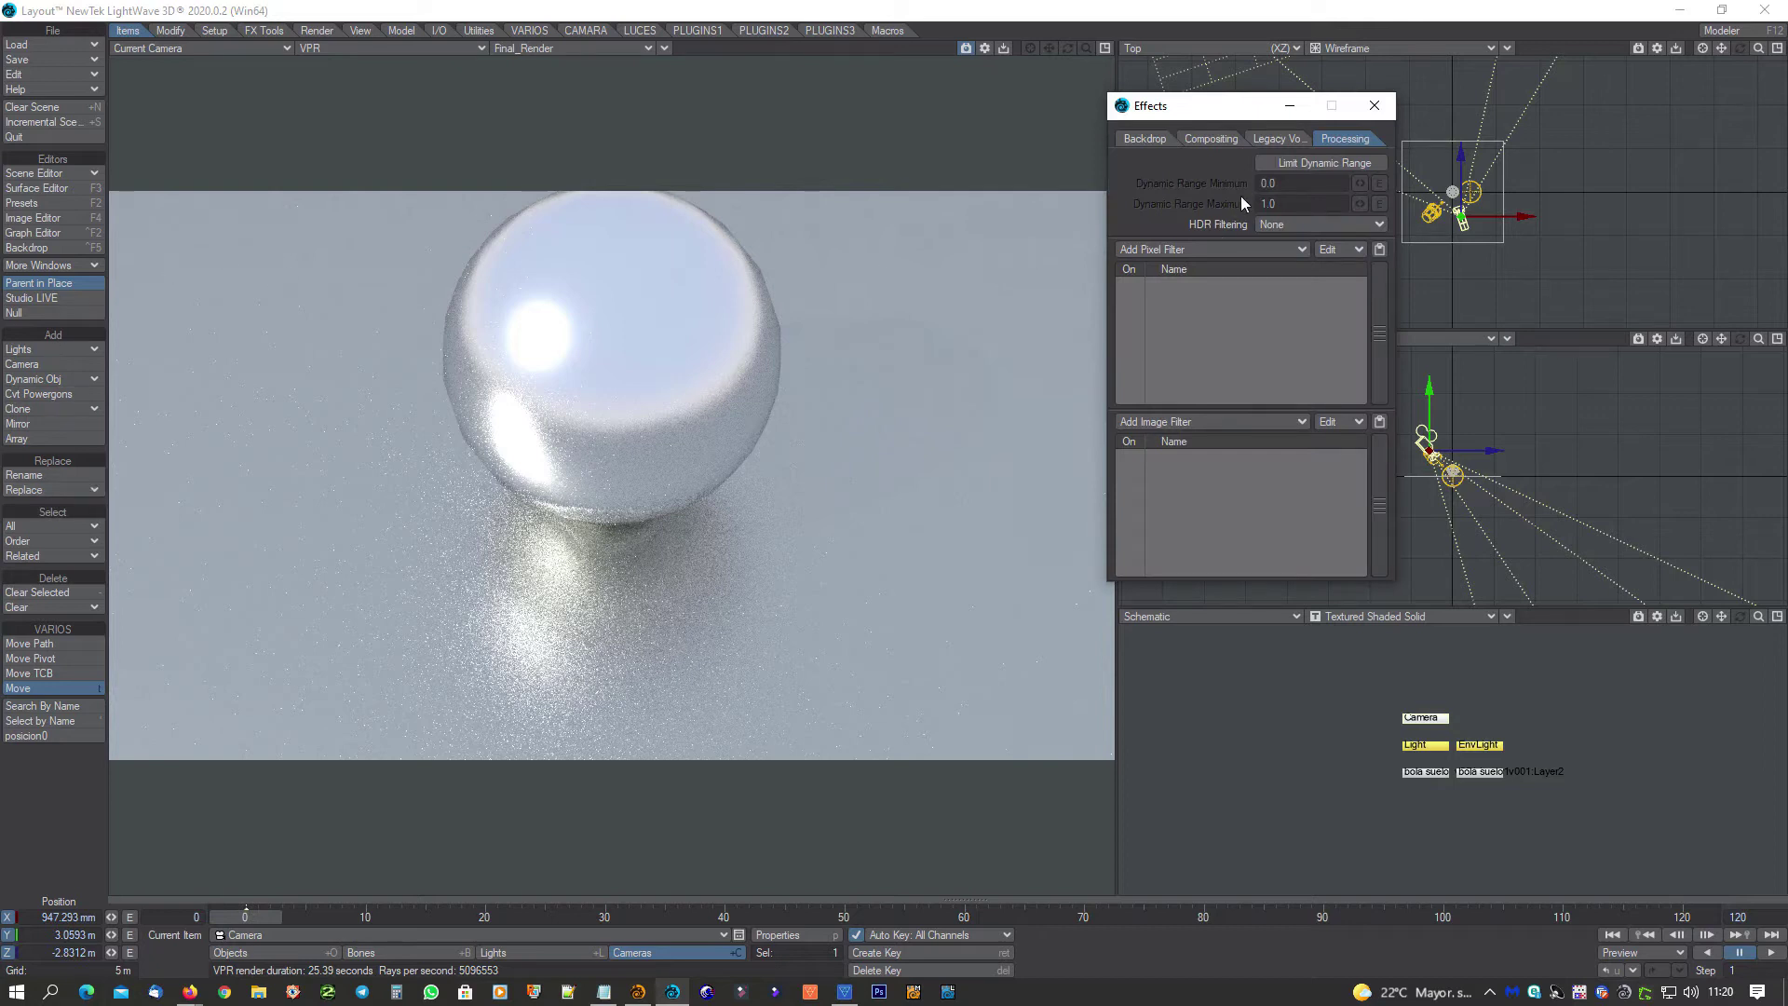
pyautogui.click(1276, 164)
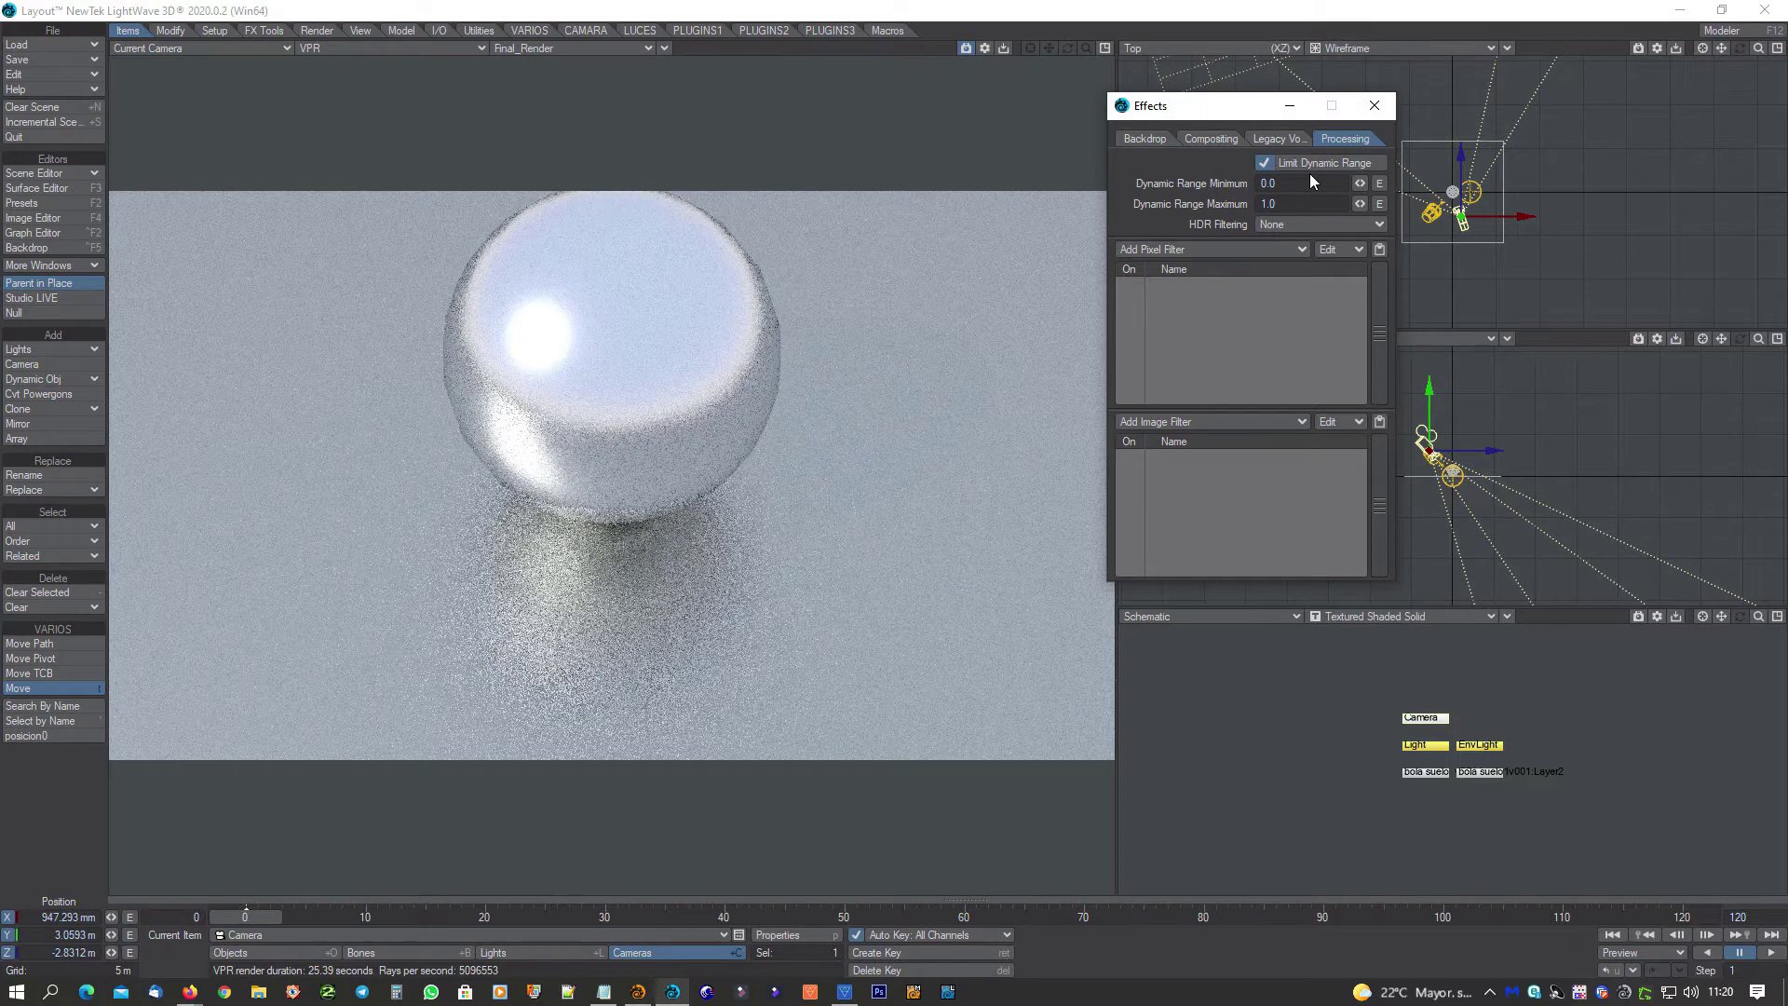
pyautogui.click(1304, 164)
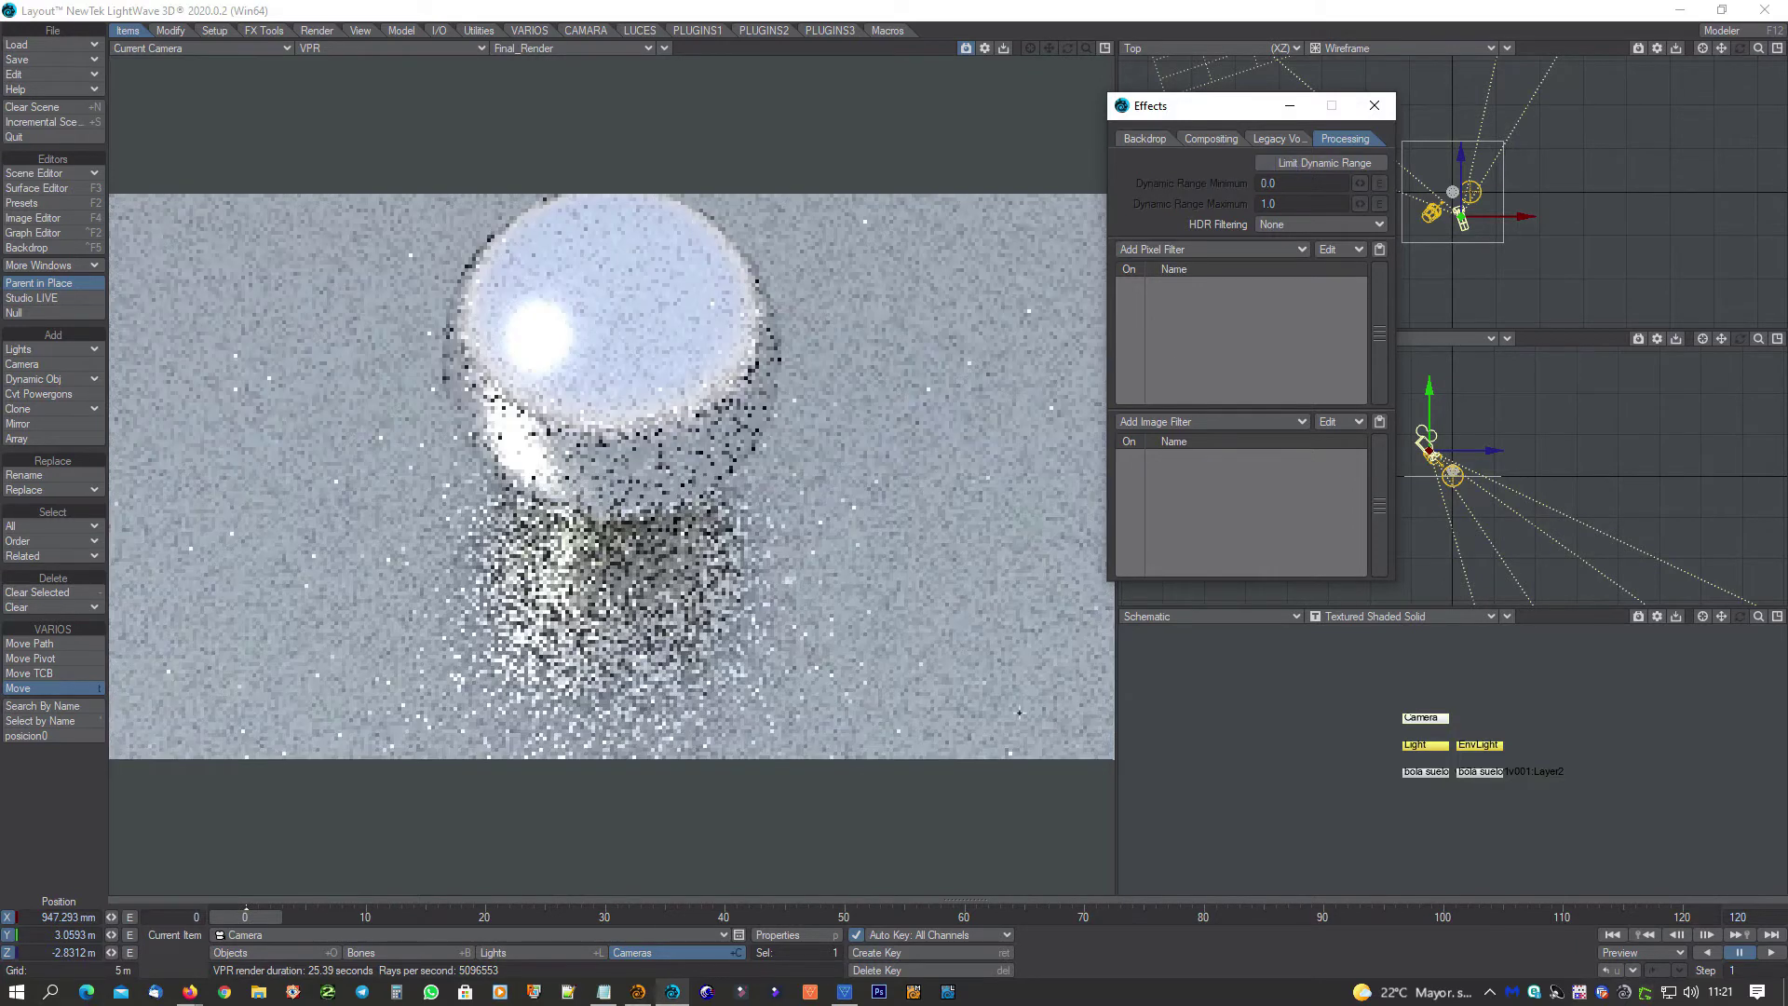
# Set the renderer's Noise Filter to On - GPU in the render properties
pyautogui.click(907, 830)
pyautogui.hotkey('shift', 'l')
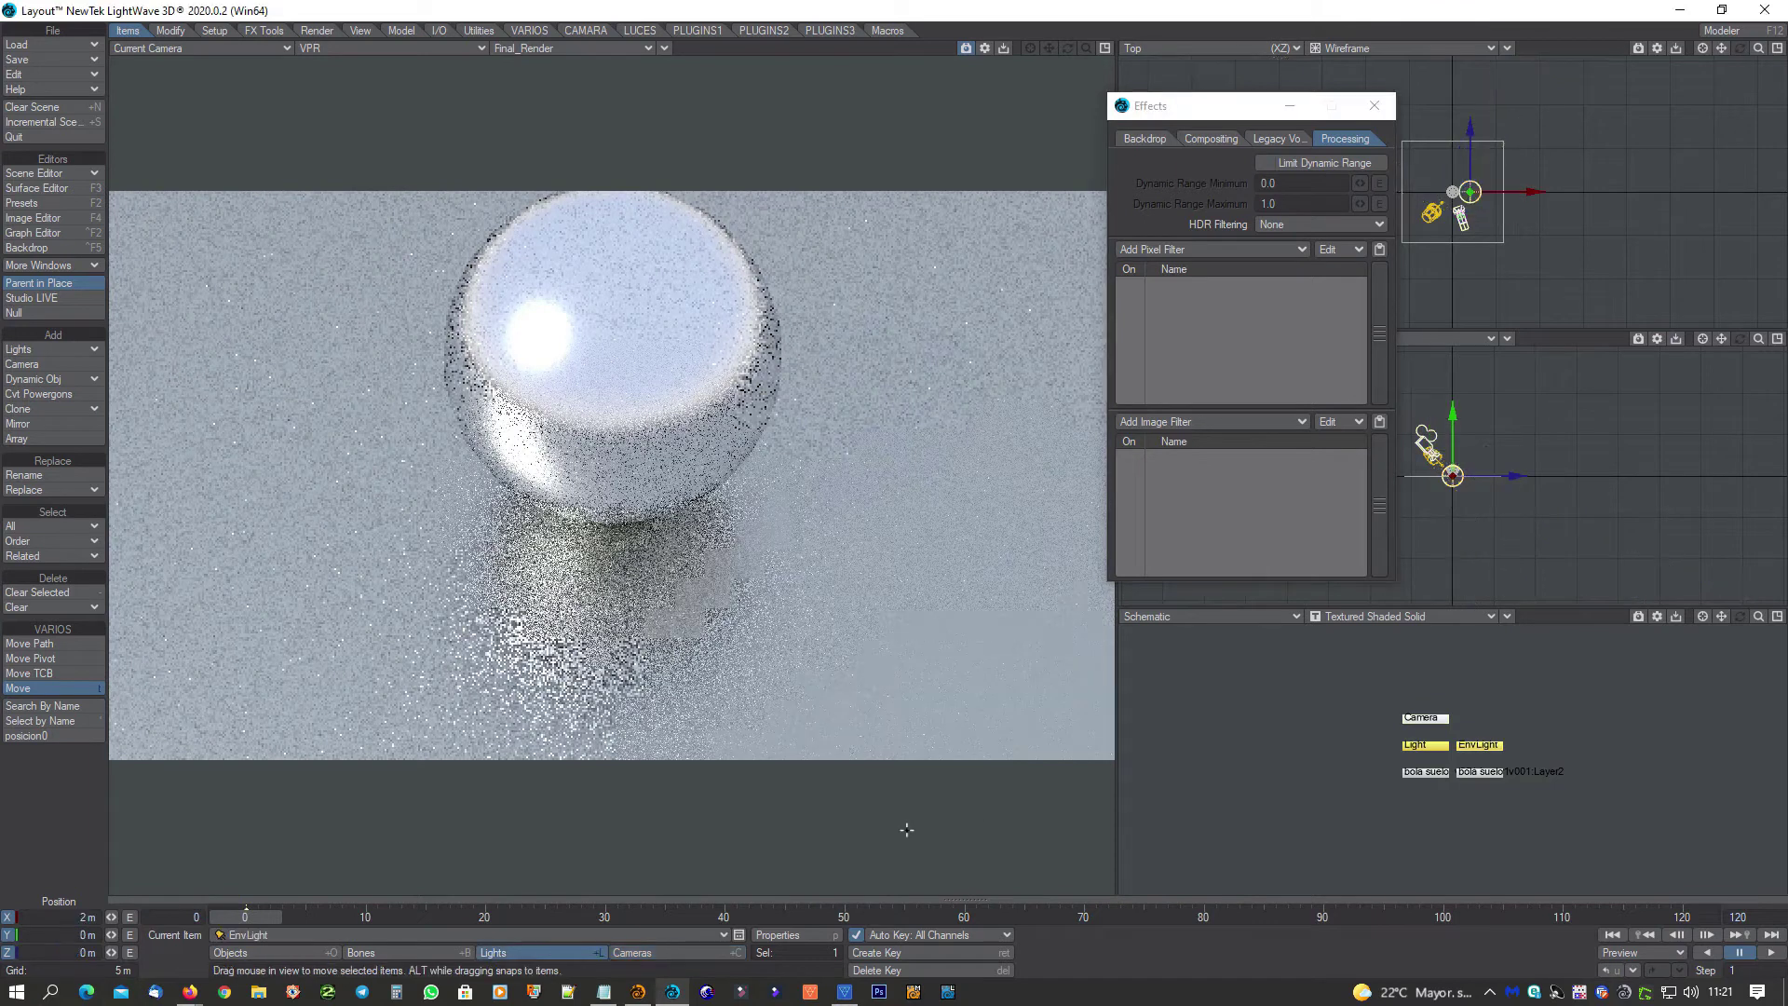
pyautogui.hotkey('ctrl', 'r')
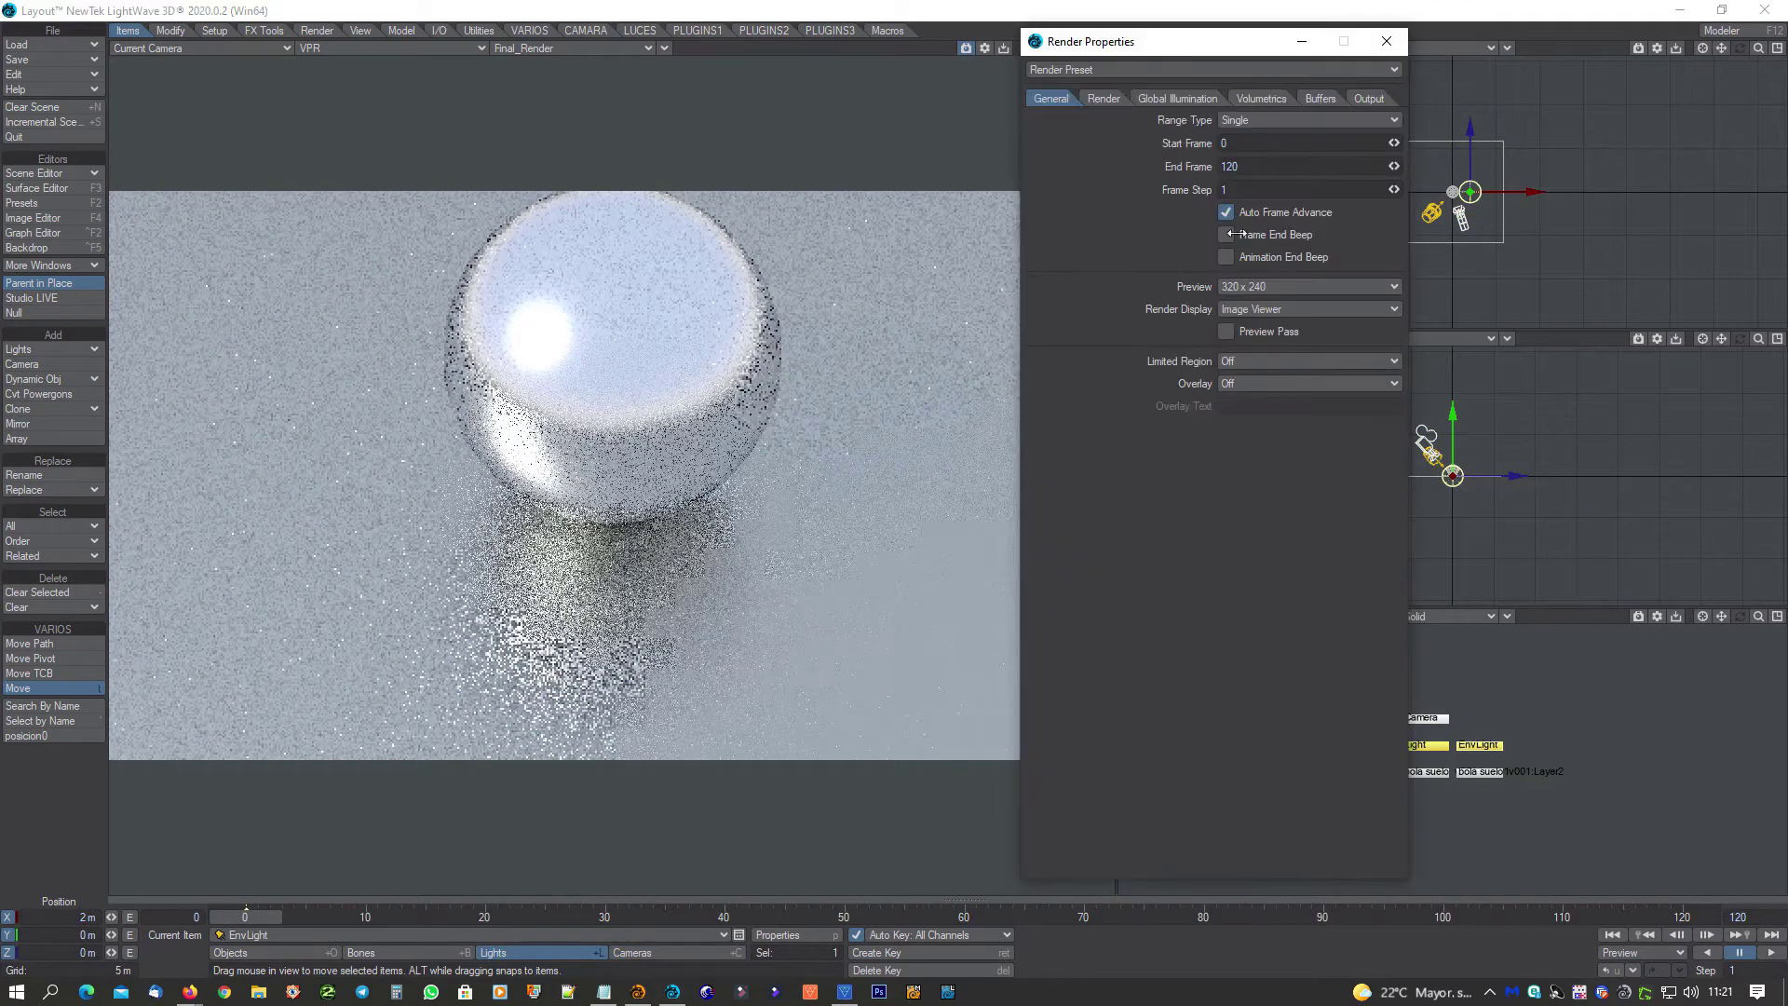
pyautogui.click(1101, 98)
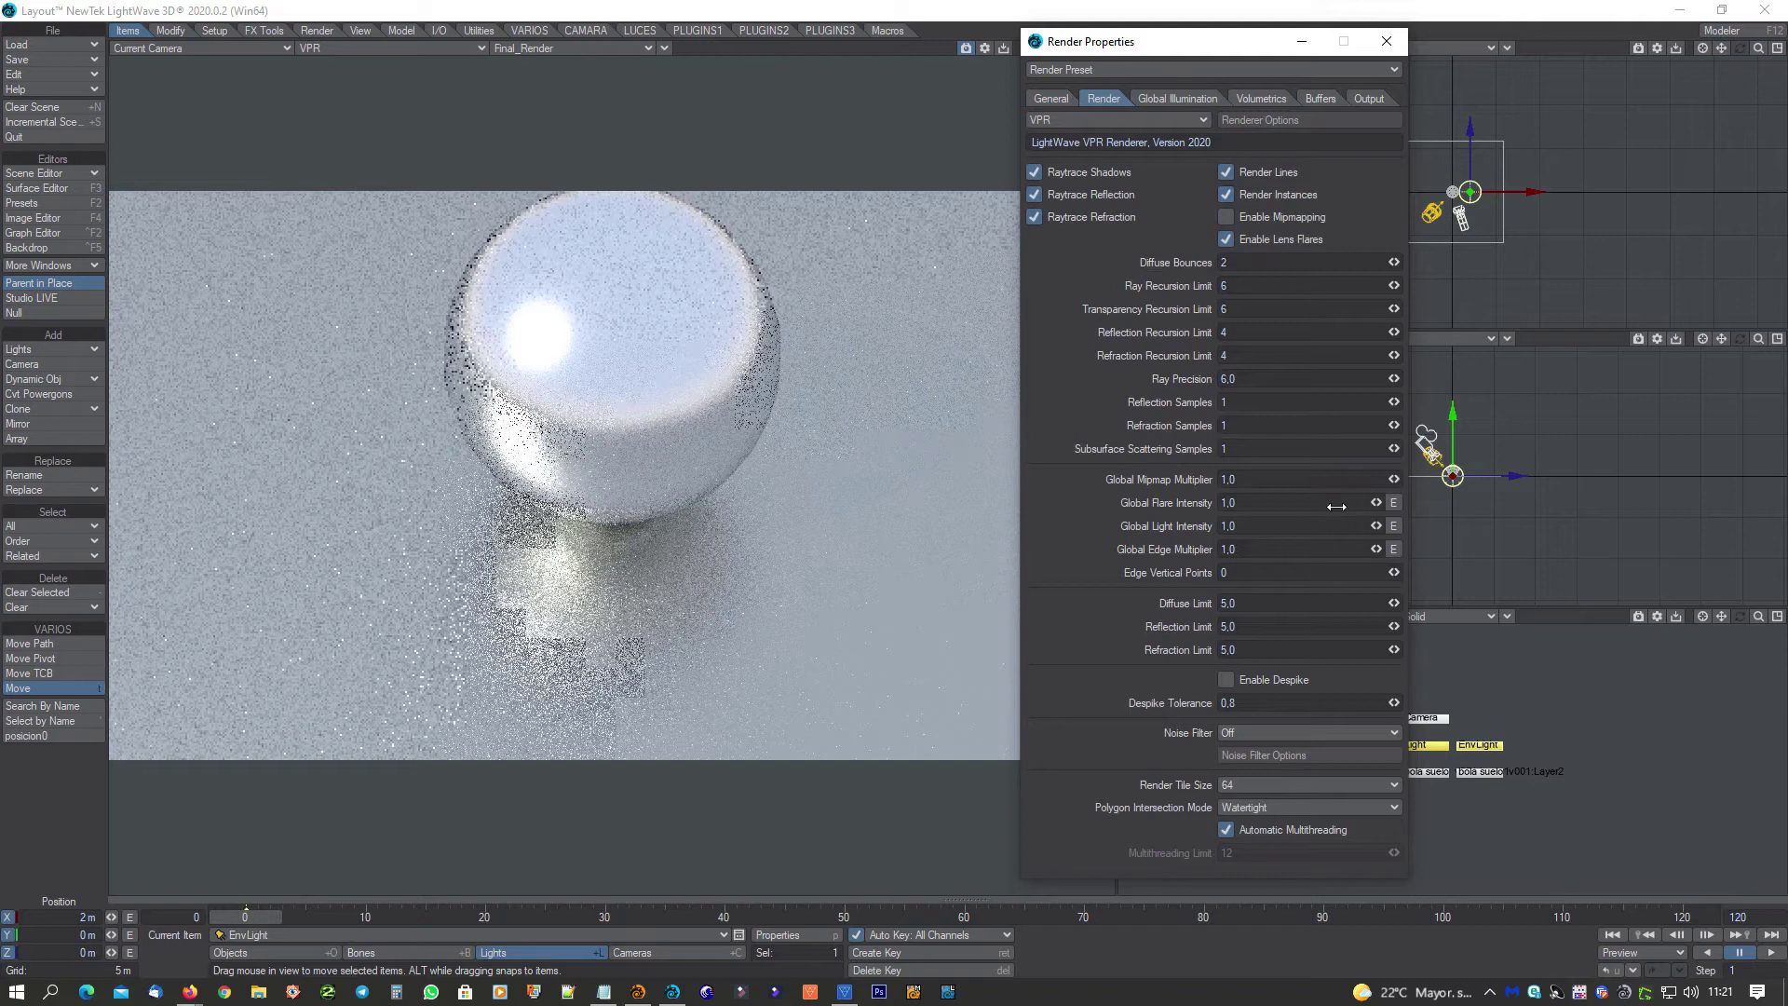
pyautogui.click(1255, 730)
pyautogui.click(1248, 753)
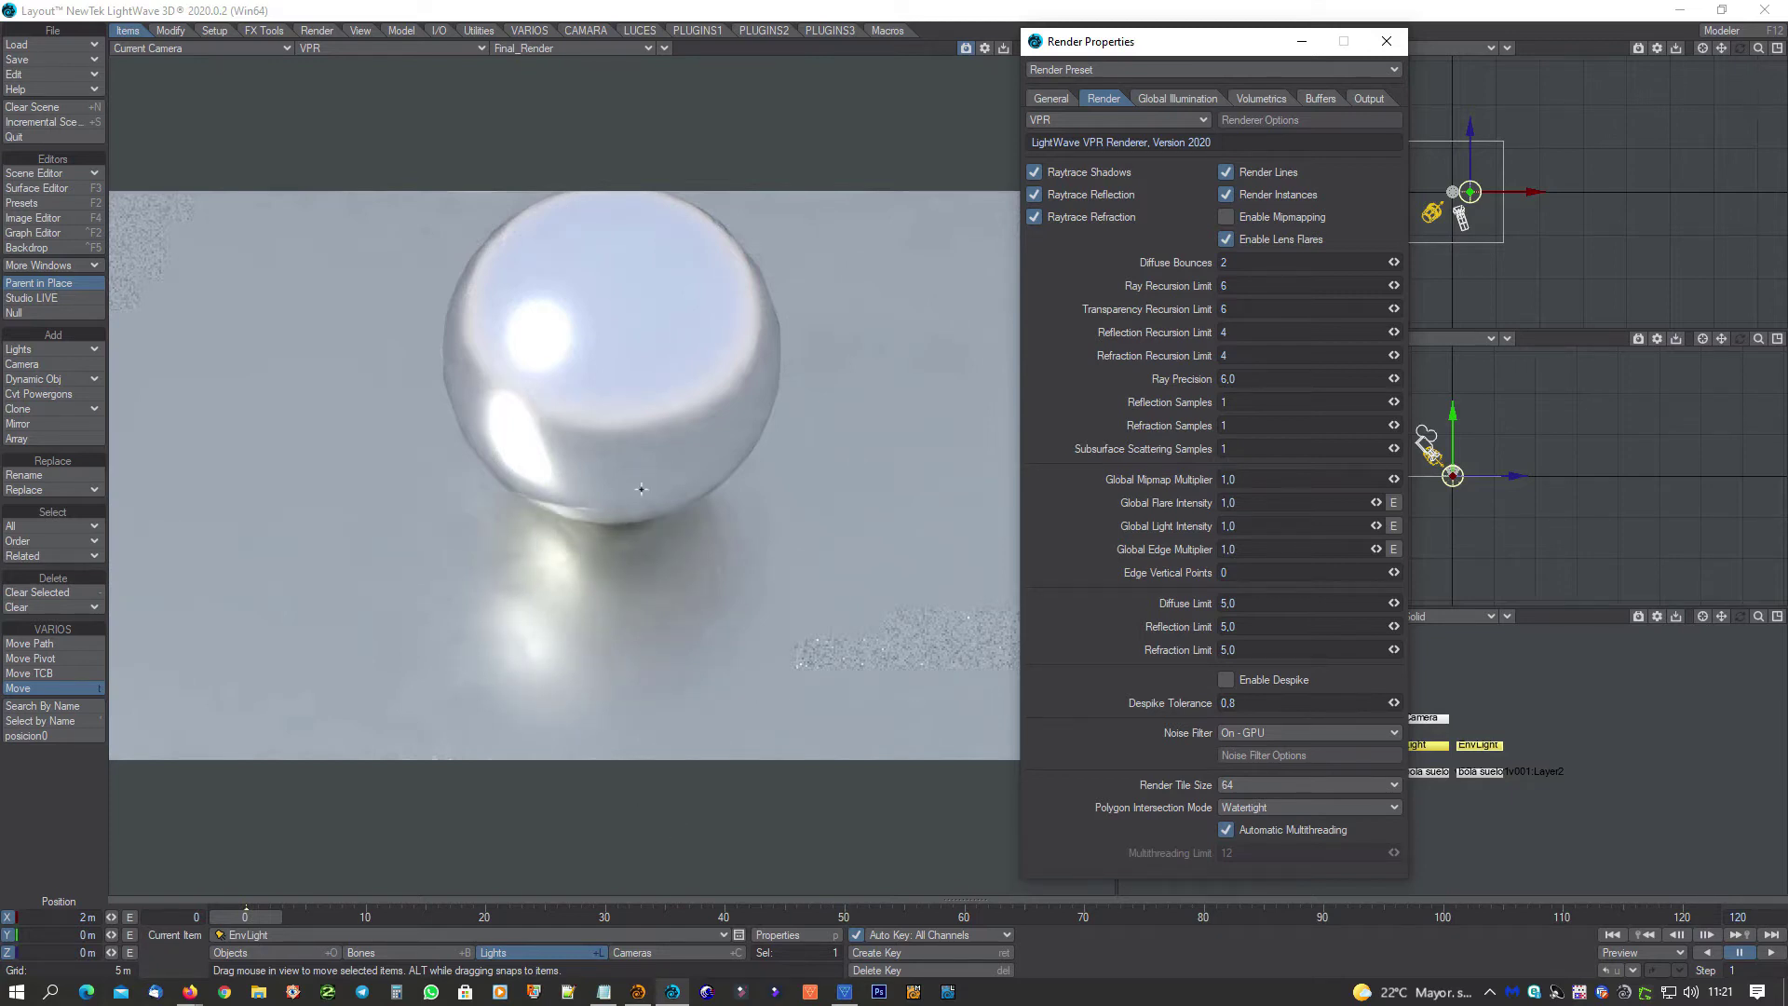
# Render the current frame with the noise filter and reposition the resulting image viewer to inspect it
pyautogui.click(649, 825)
pyautogui.press('F9')
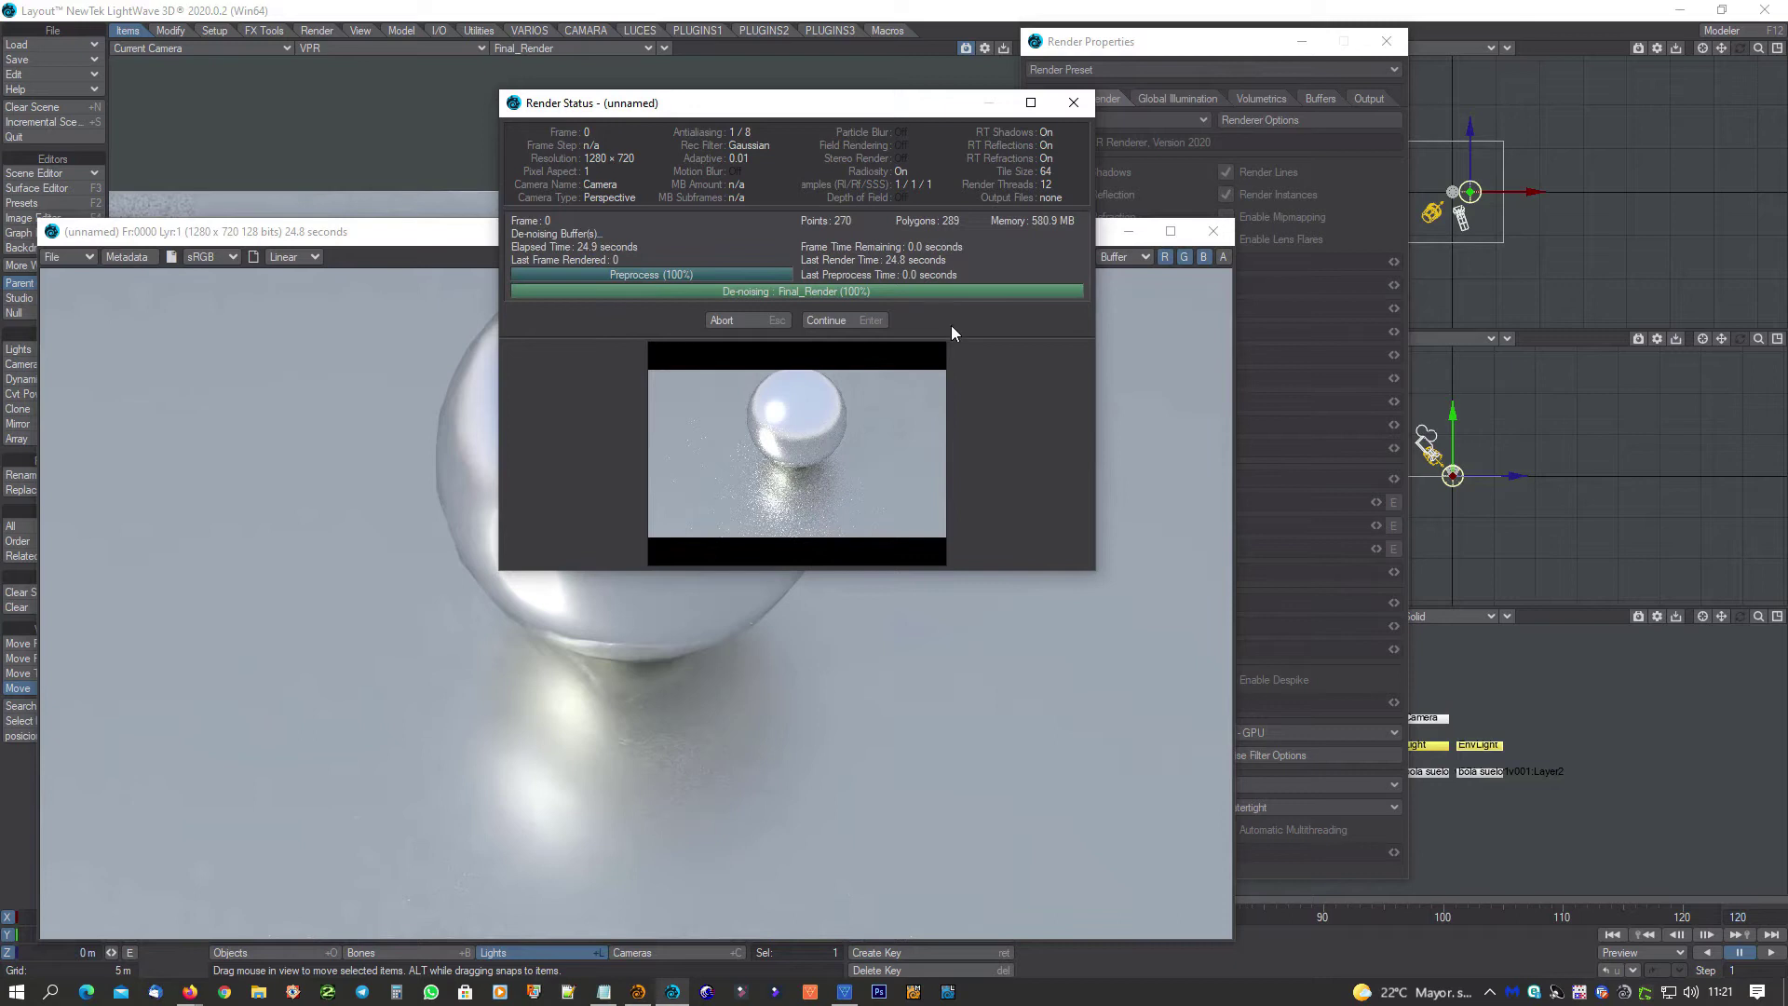
pyautogui.click(806, 319)
pyautogui.moveTo(798, 241); pyautogui.dragTo(928, 31)
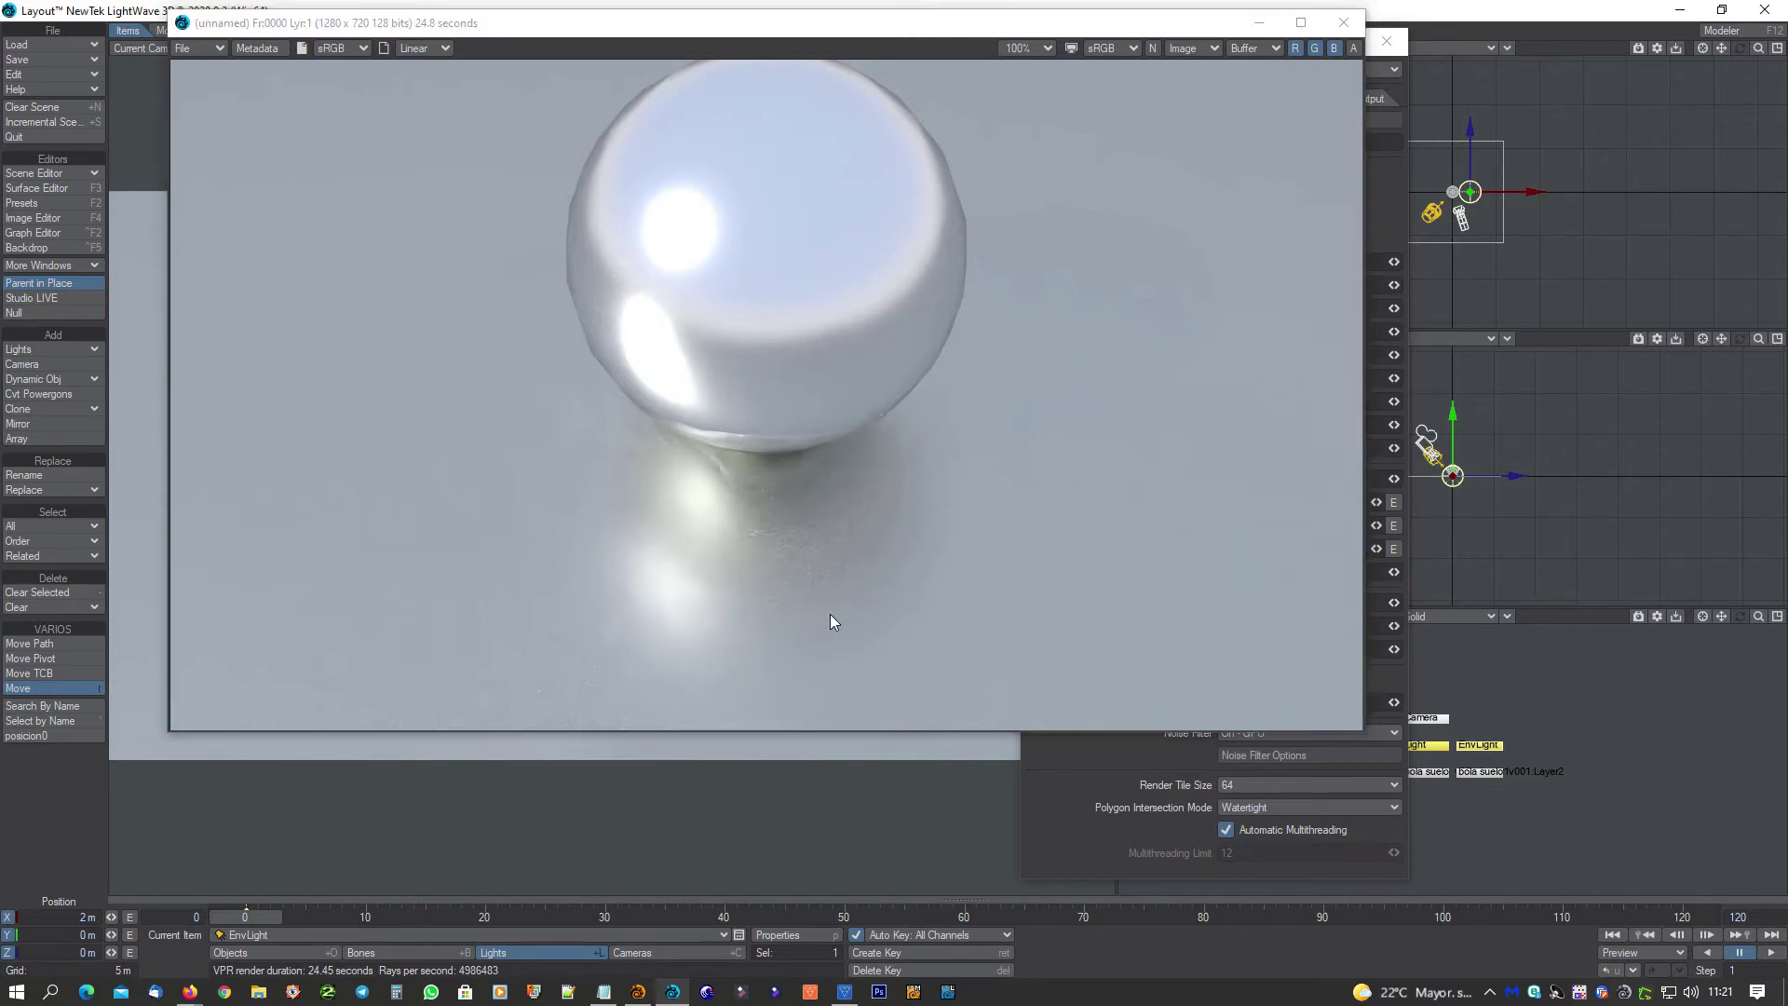
# Close the render properties and enable Limit Dynamic Range in the processing effects
pyautogui.click(1387, 41)
pyautogui.hotkey('shift', 'o')
pyautogui.hotkey('ctrl', 'F8')
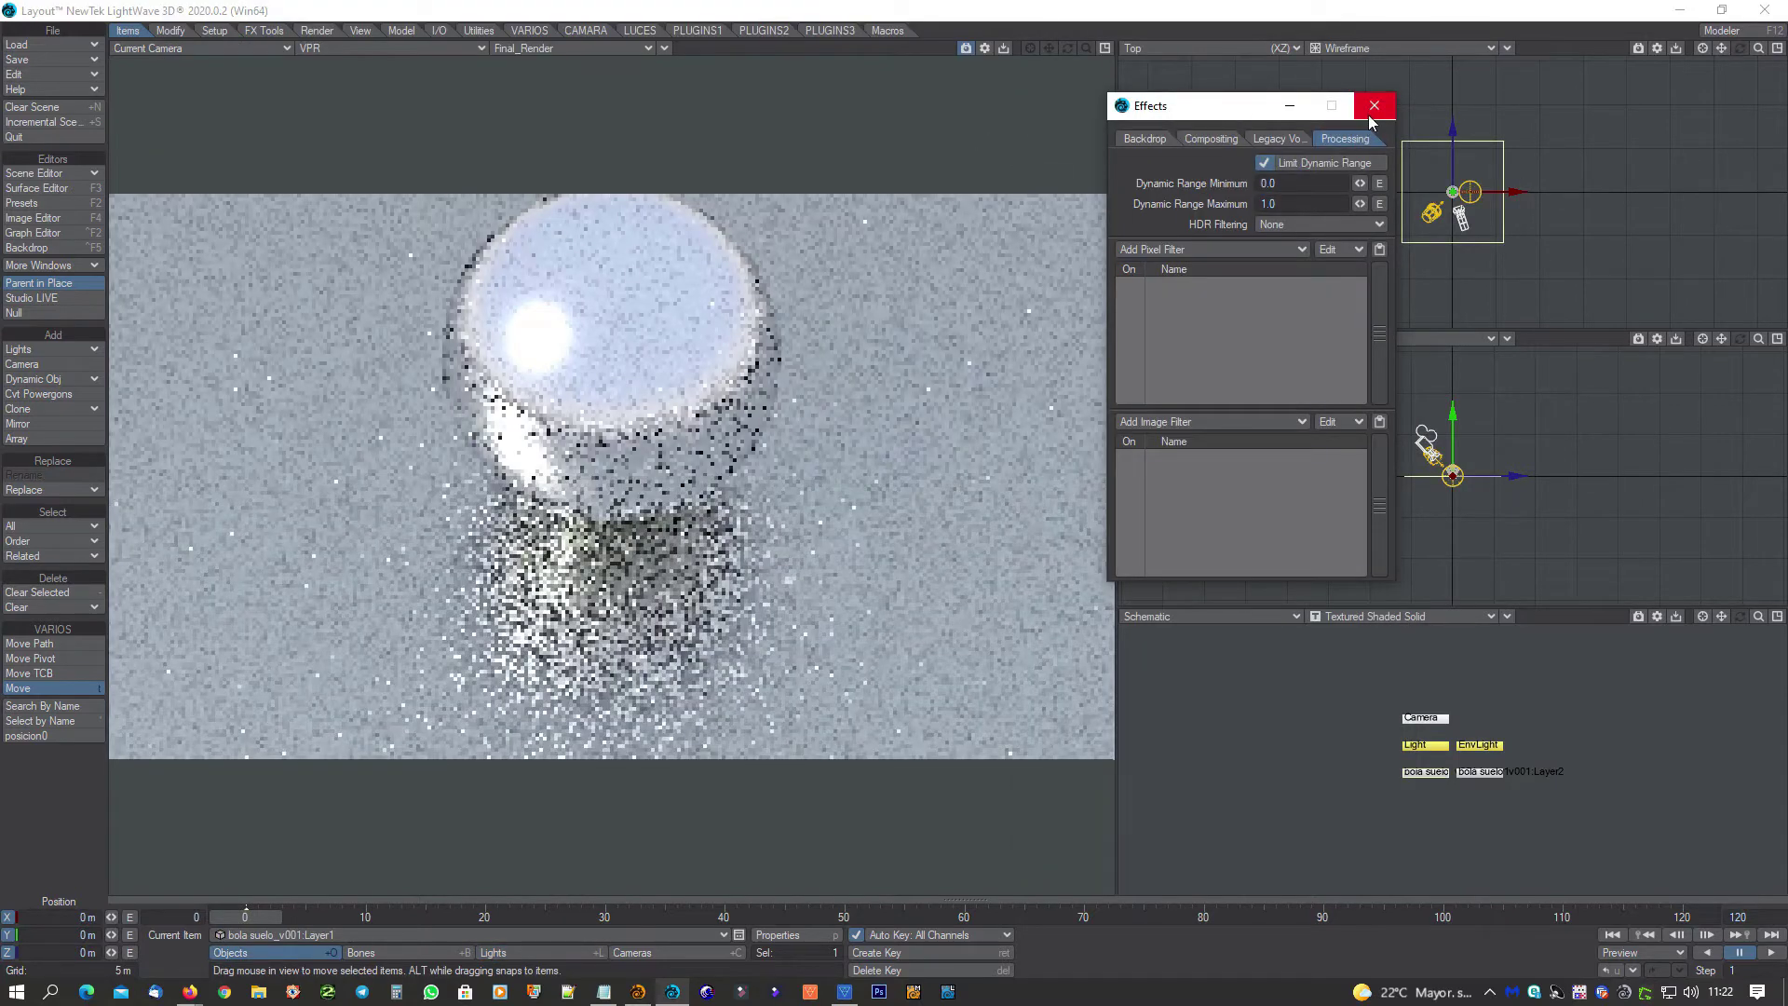
# Set the camera's maximum samples to 64 and move its properties window clear of the render preview
pyautogui.click(659, 954)
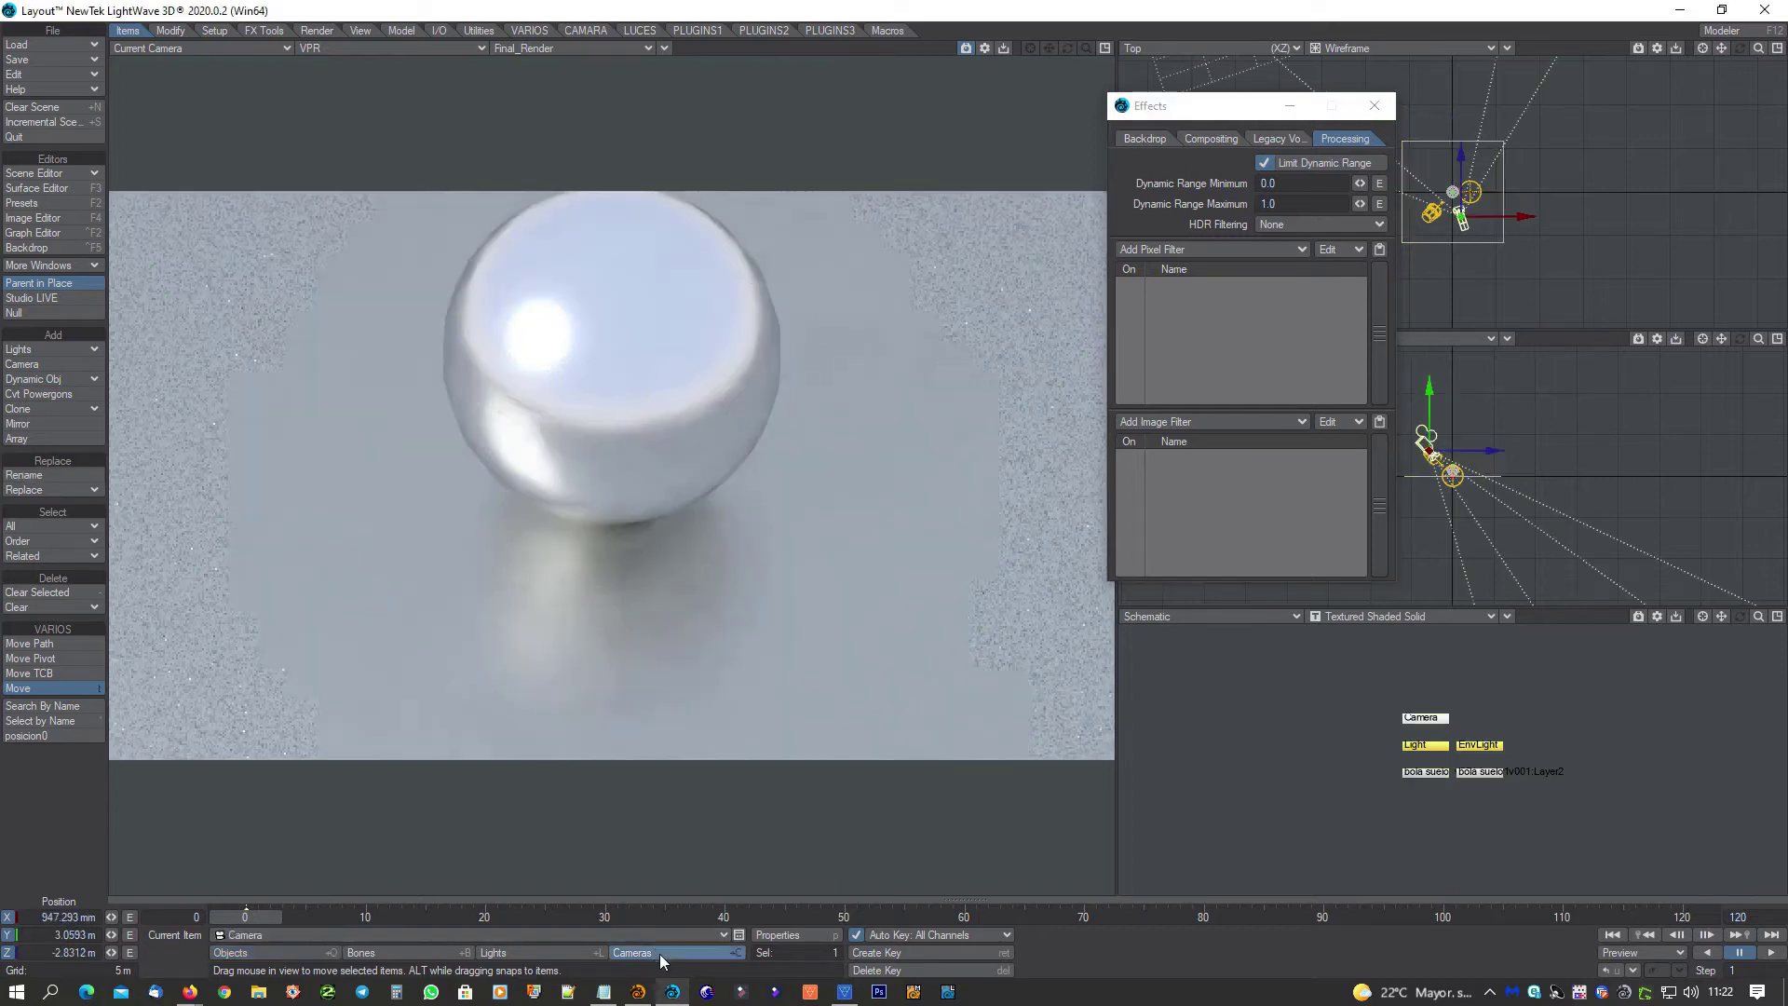
pyautogui.click(782, 935)
pyautogui.click(319, 457)
pyautogui.write('64')
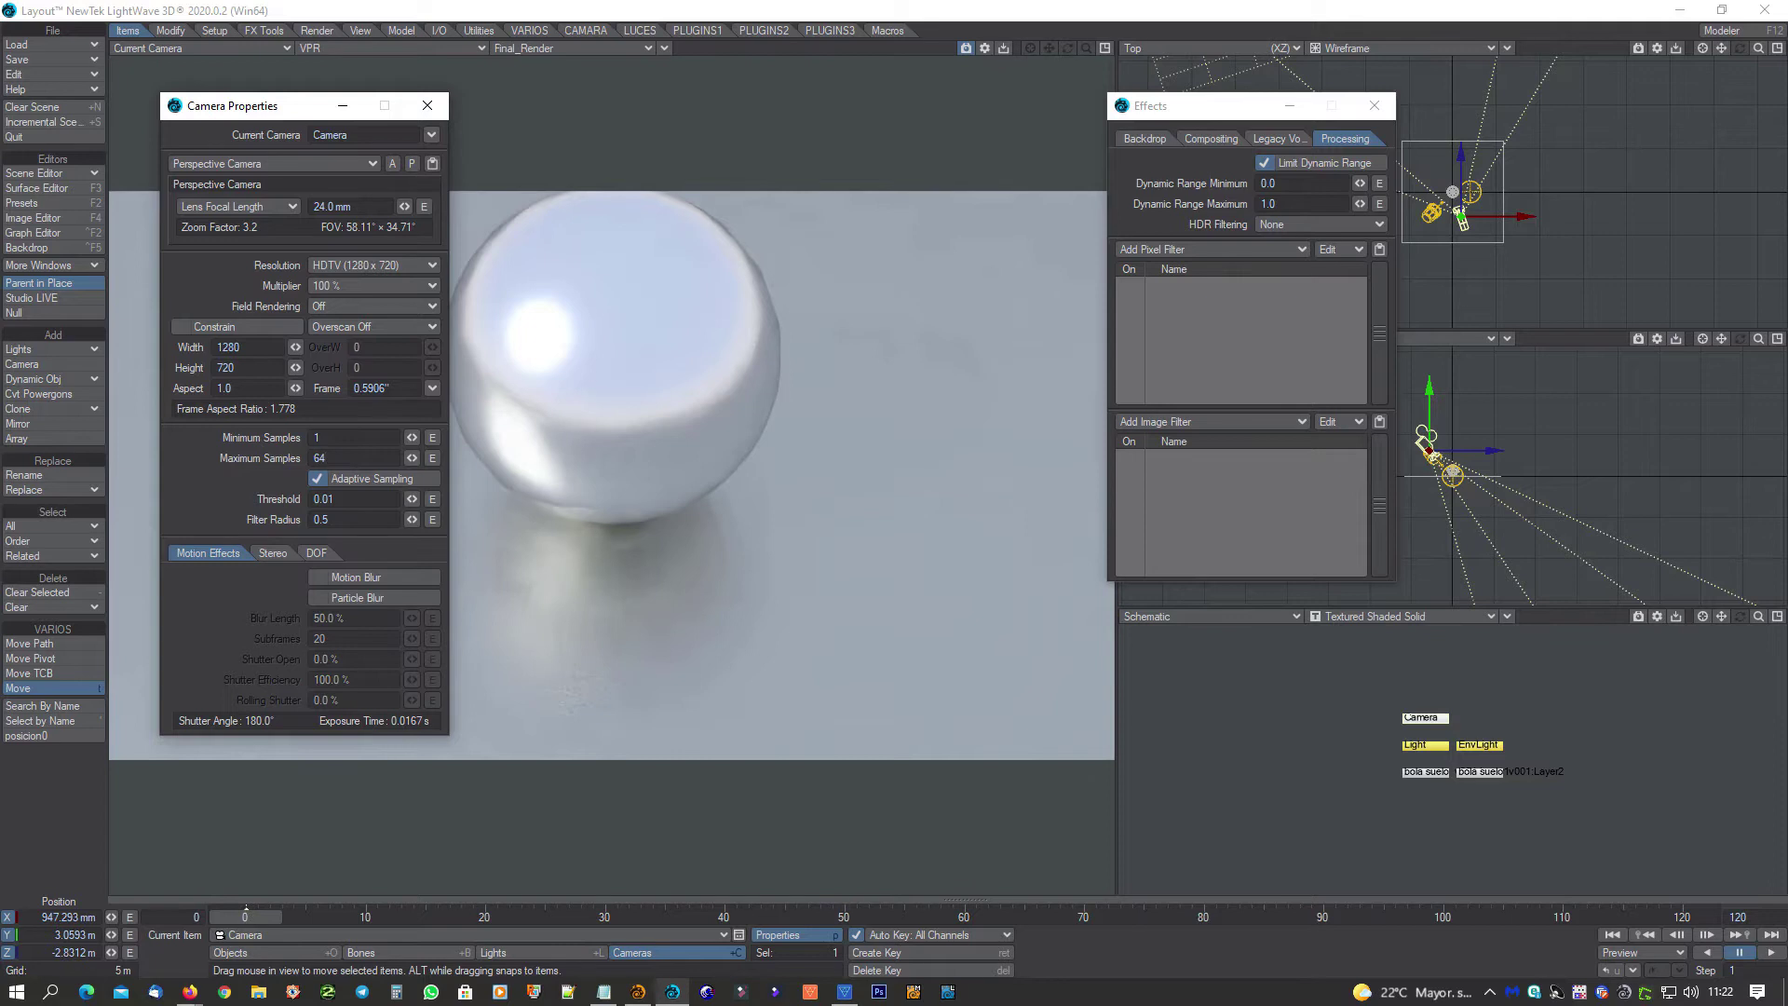
pyautogui.press('Tab')
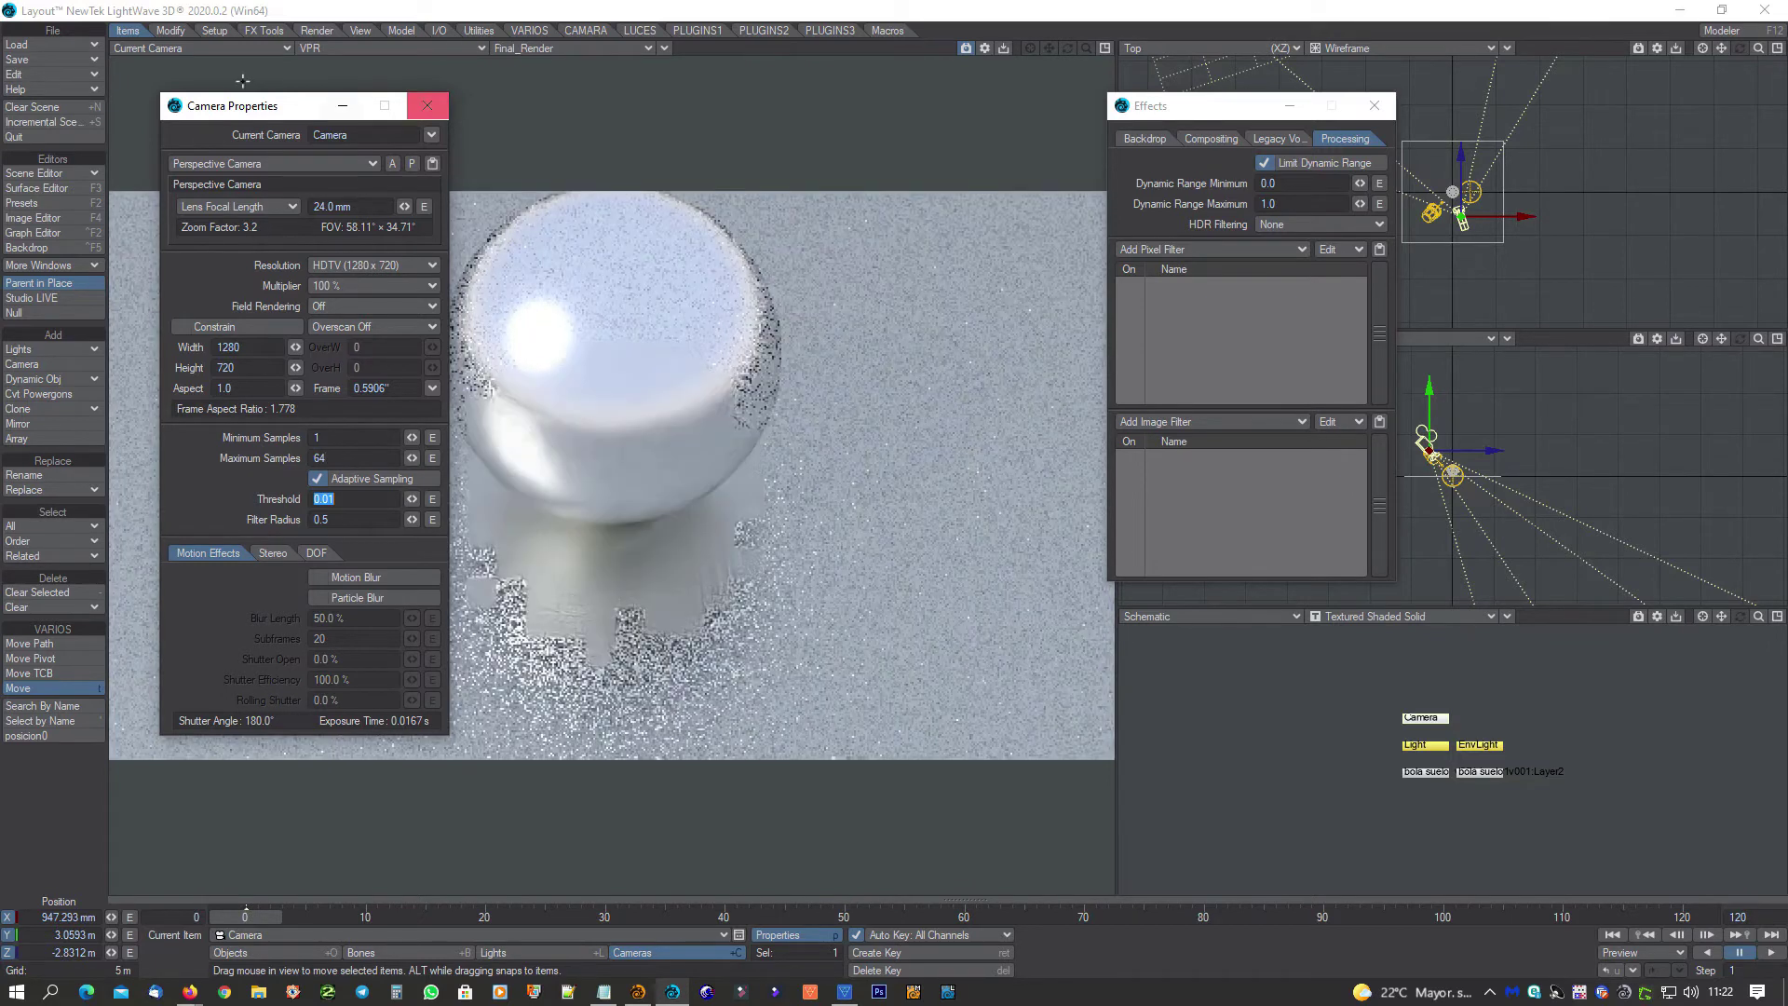
pyautogui.moveTo(372, 105); pyautogui.dragTo(1472, 224)
# Render the current frame again with the higher sampling and move the image viewer aside
pyautogui.click(757, 138)
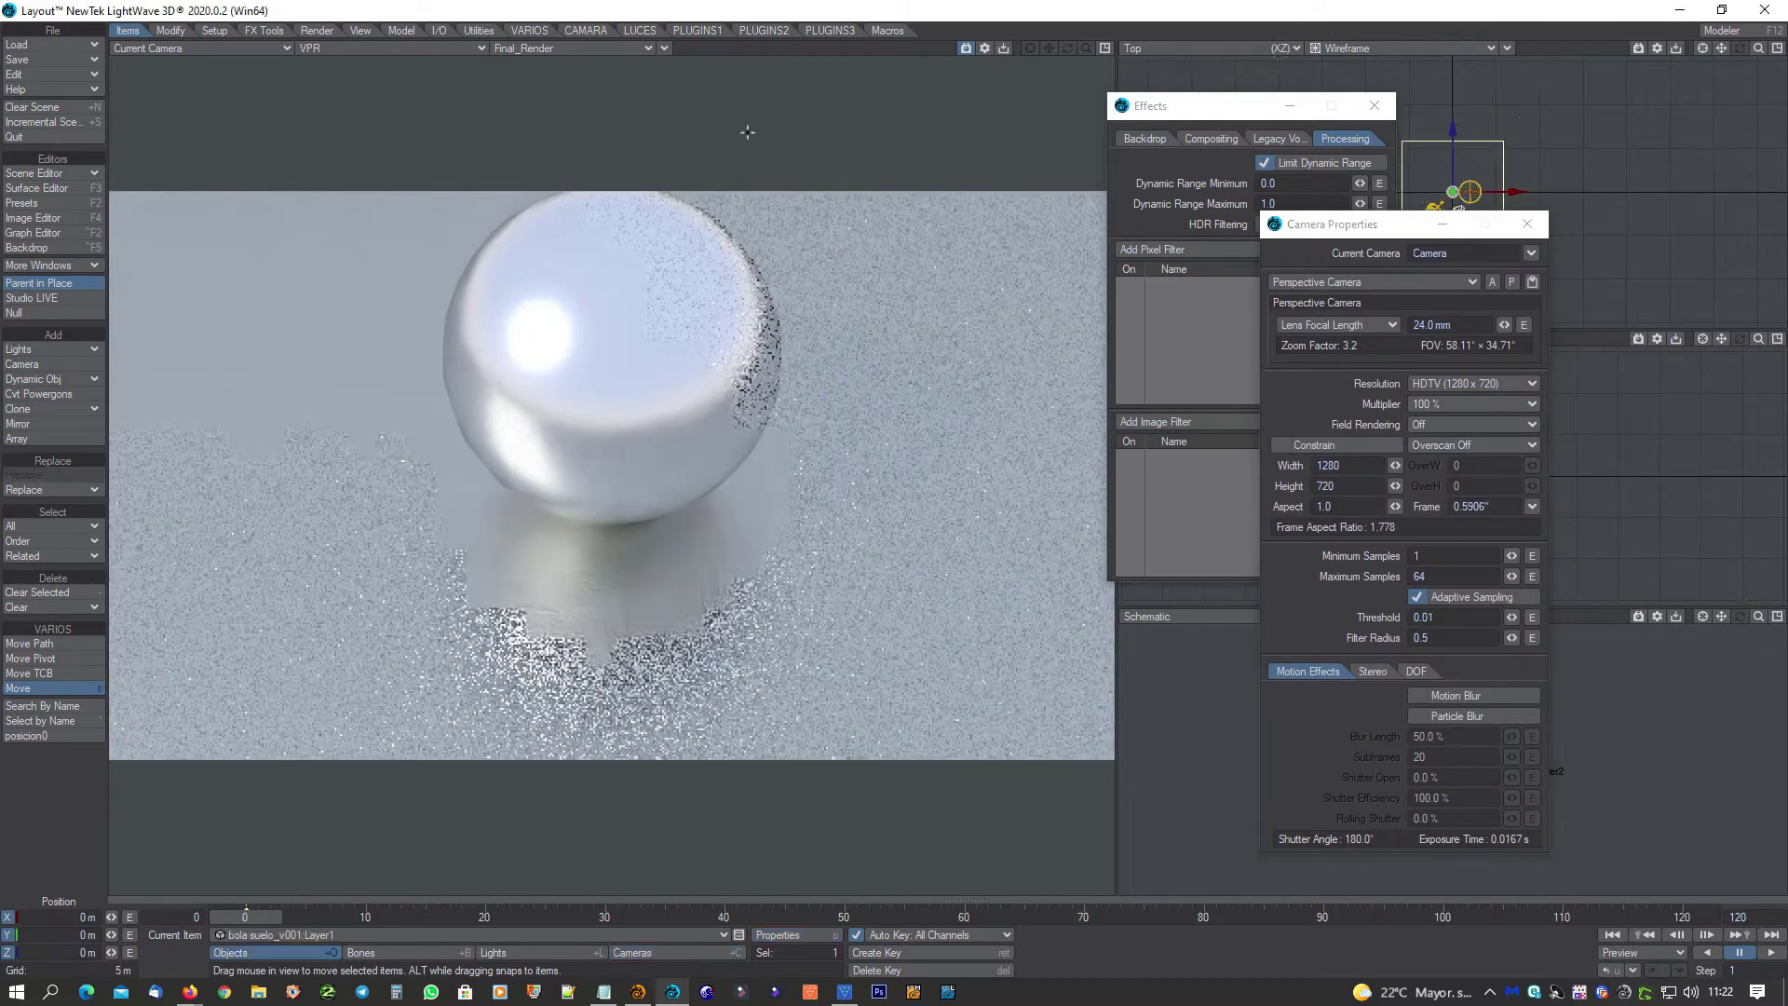
pyautogui.press('F9')
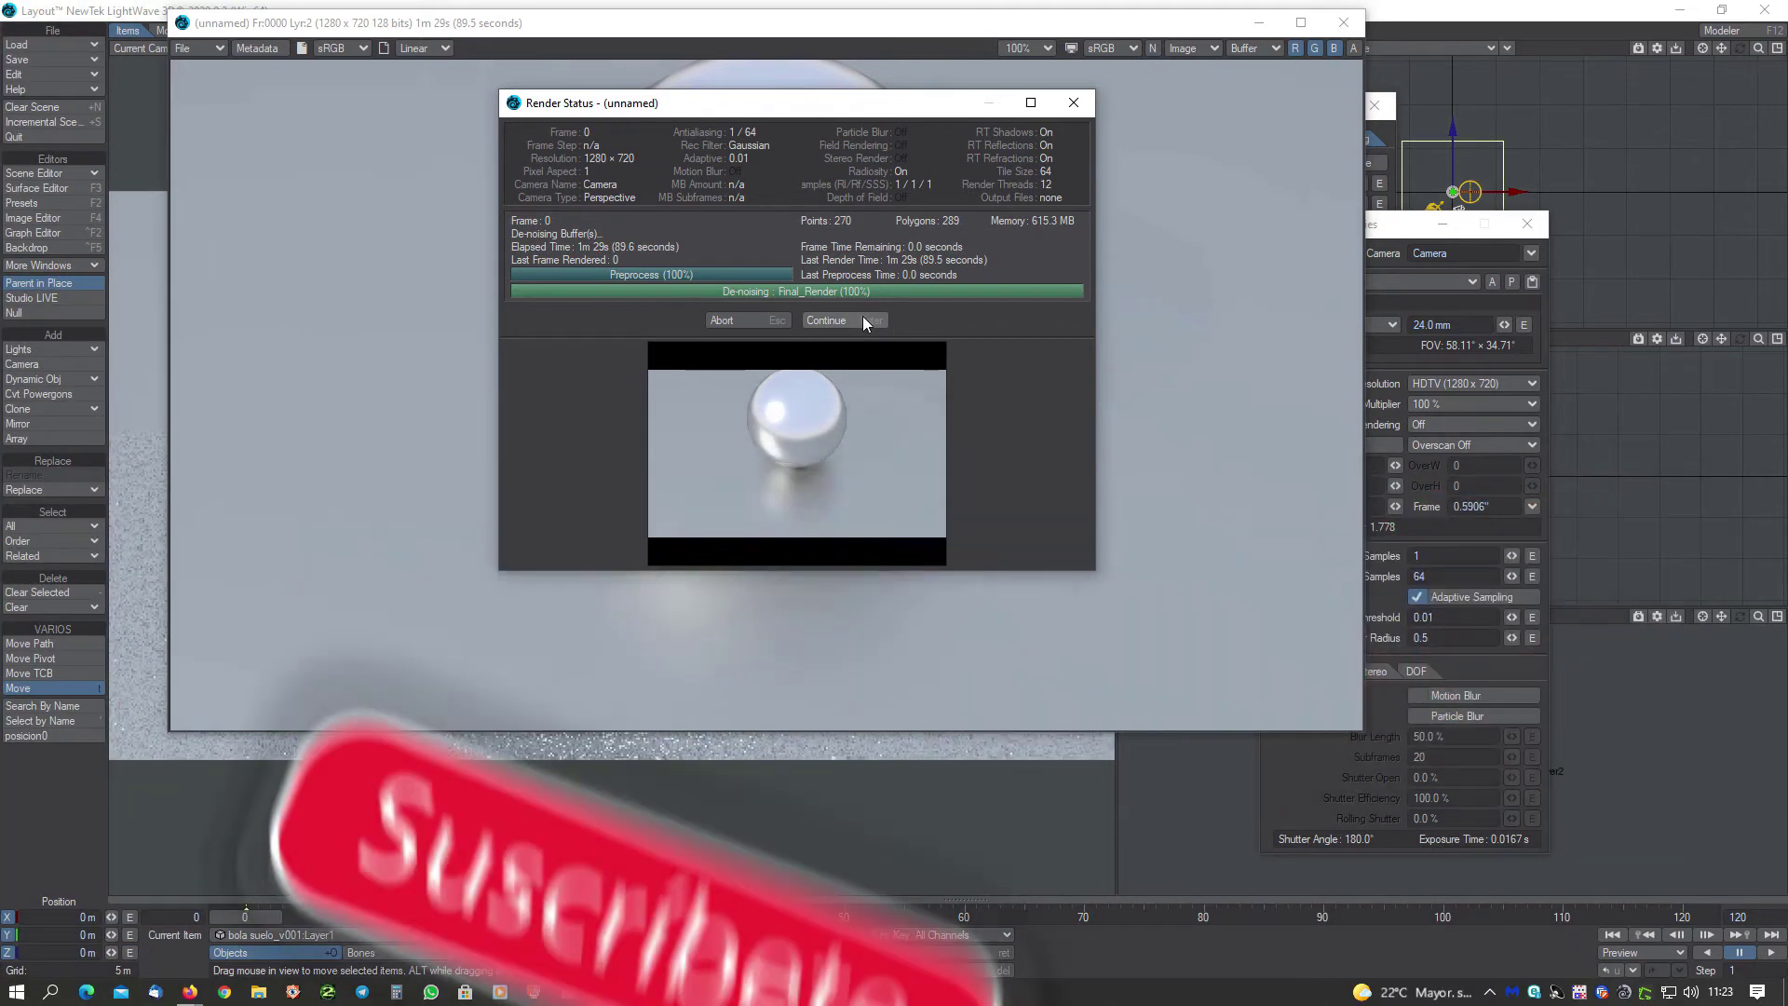
pyautogui.click(862, 319)
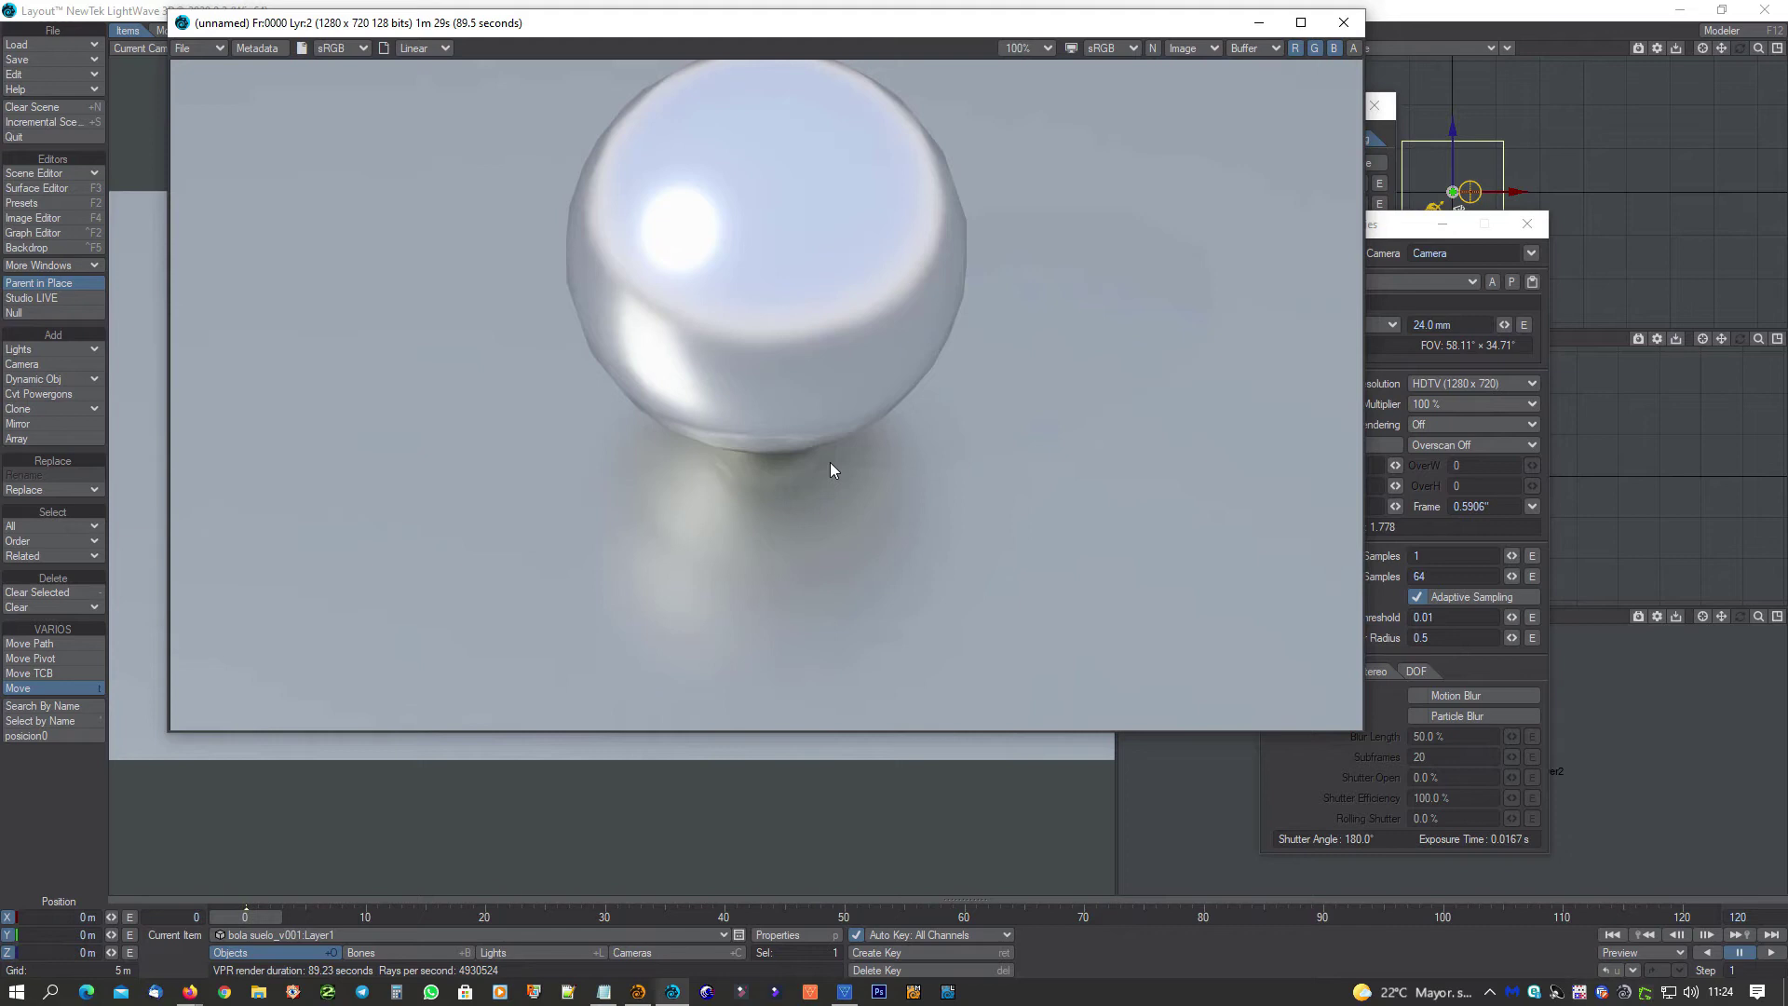
pyautogui.moveTo(1073, 29); pyautogui.dragTo(991, 279)
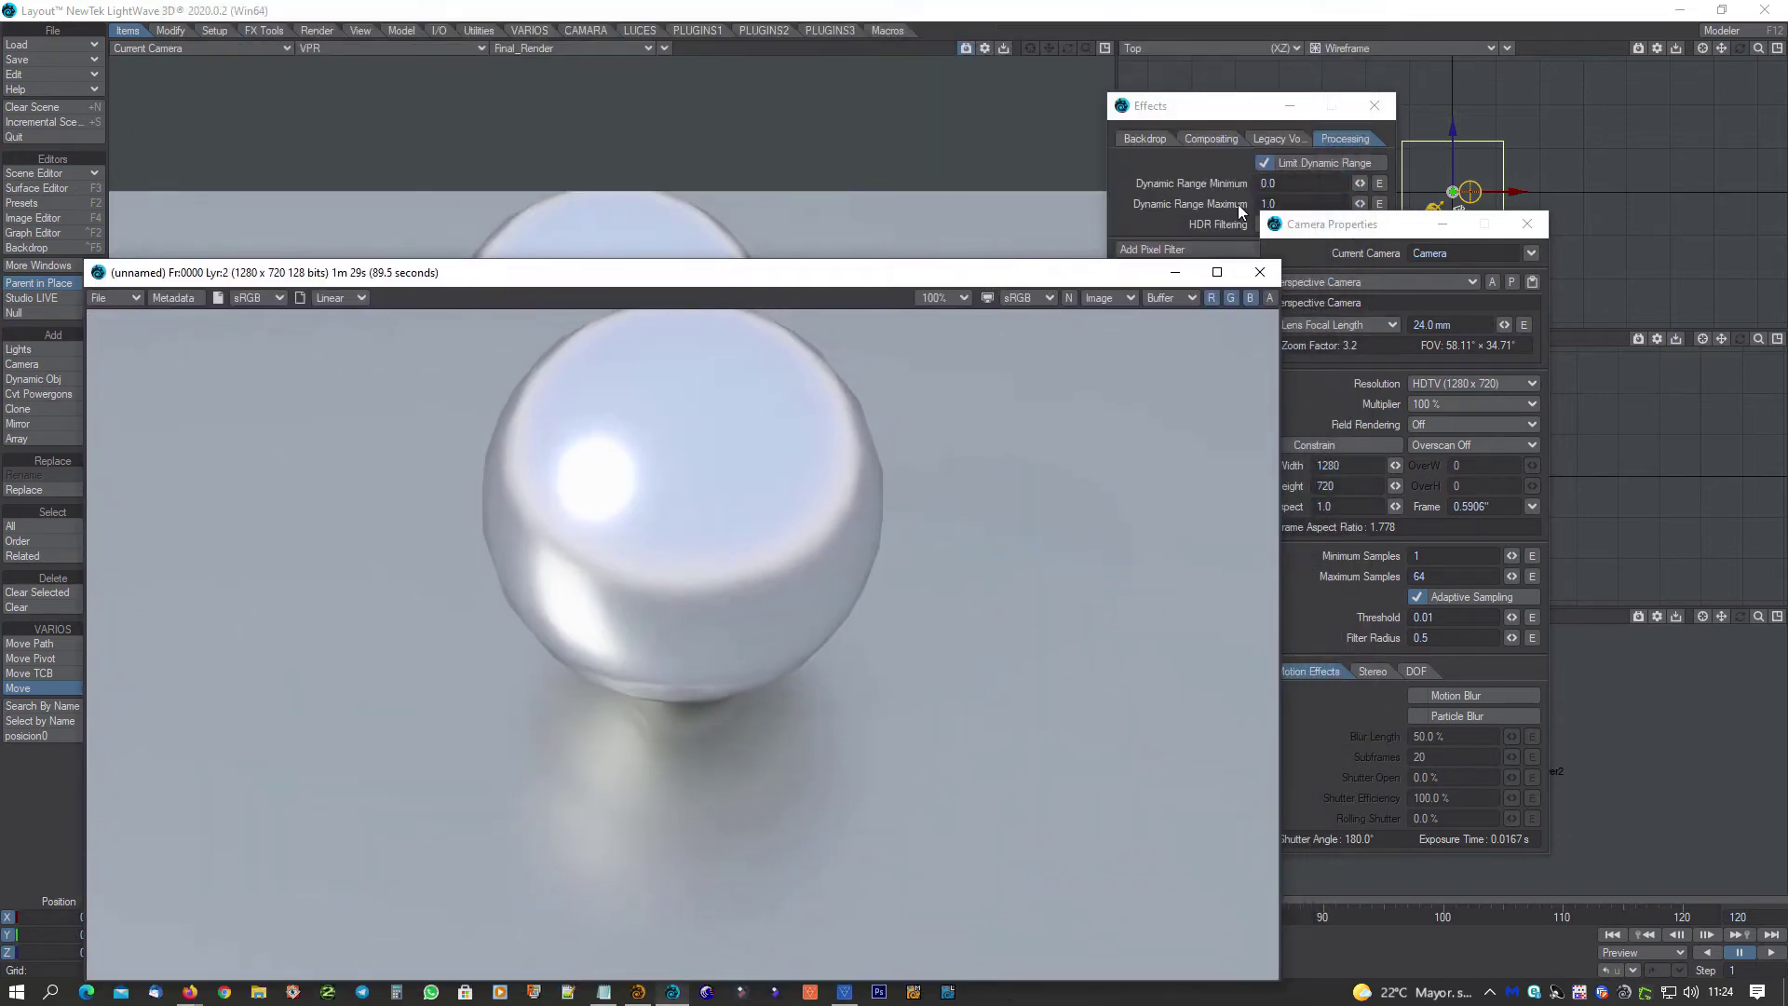
# Disable global illumination in the render properties and clear the image viewer away from the VPR preview
pyautogui.click(1147, 192)
pyautogui.hotkey('alt', 'F10')
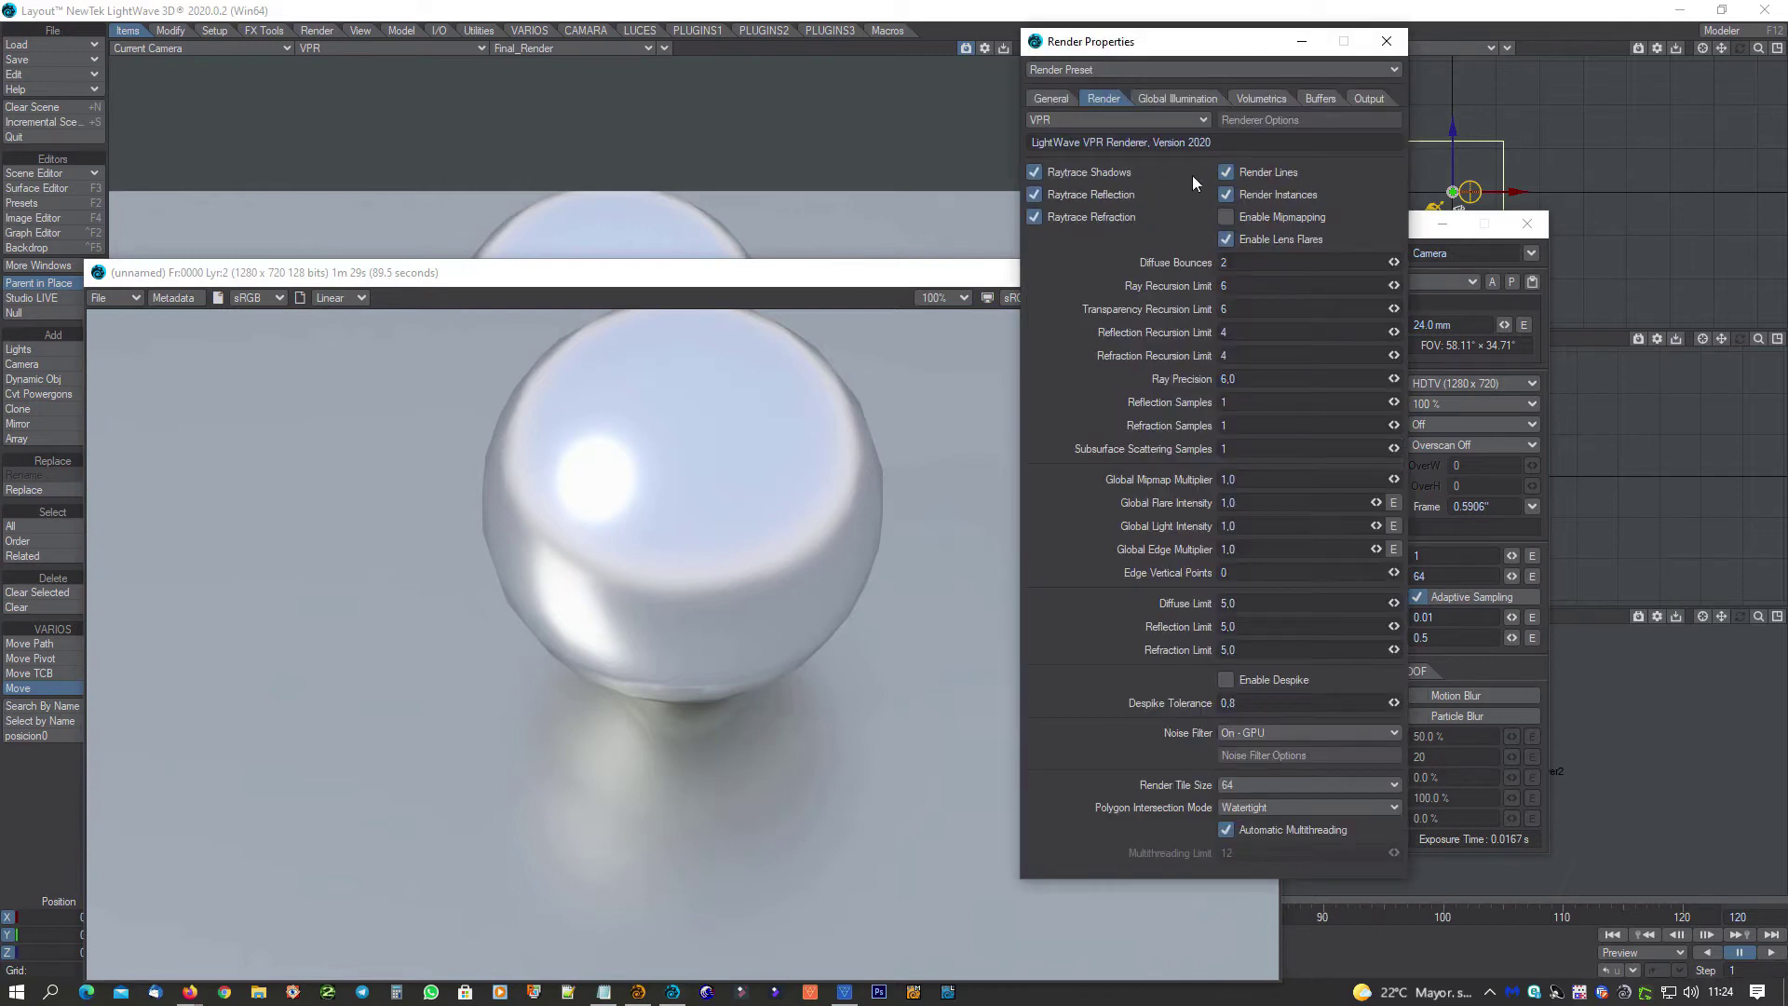
pyautogui.click(1178, 99)
pyautogui.click(1254, 121)
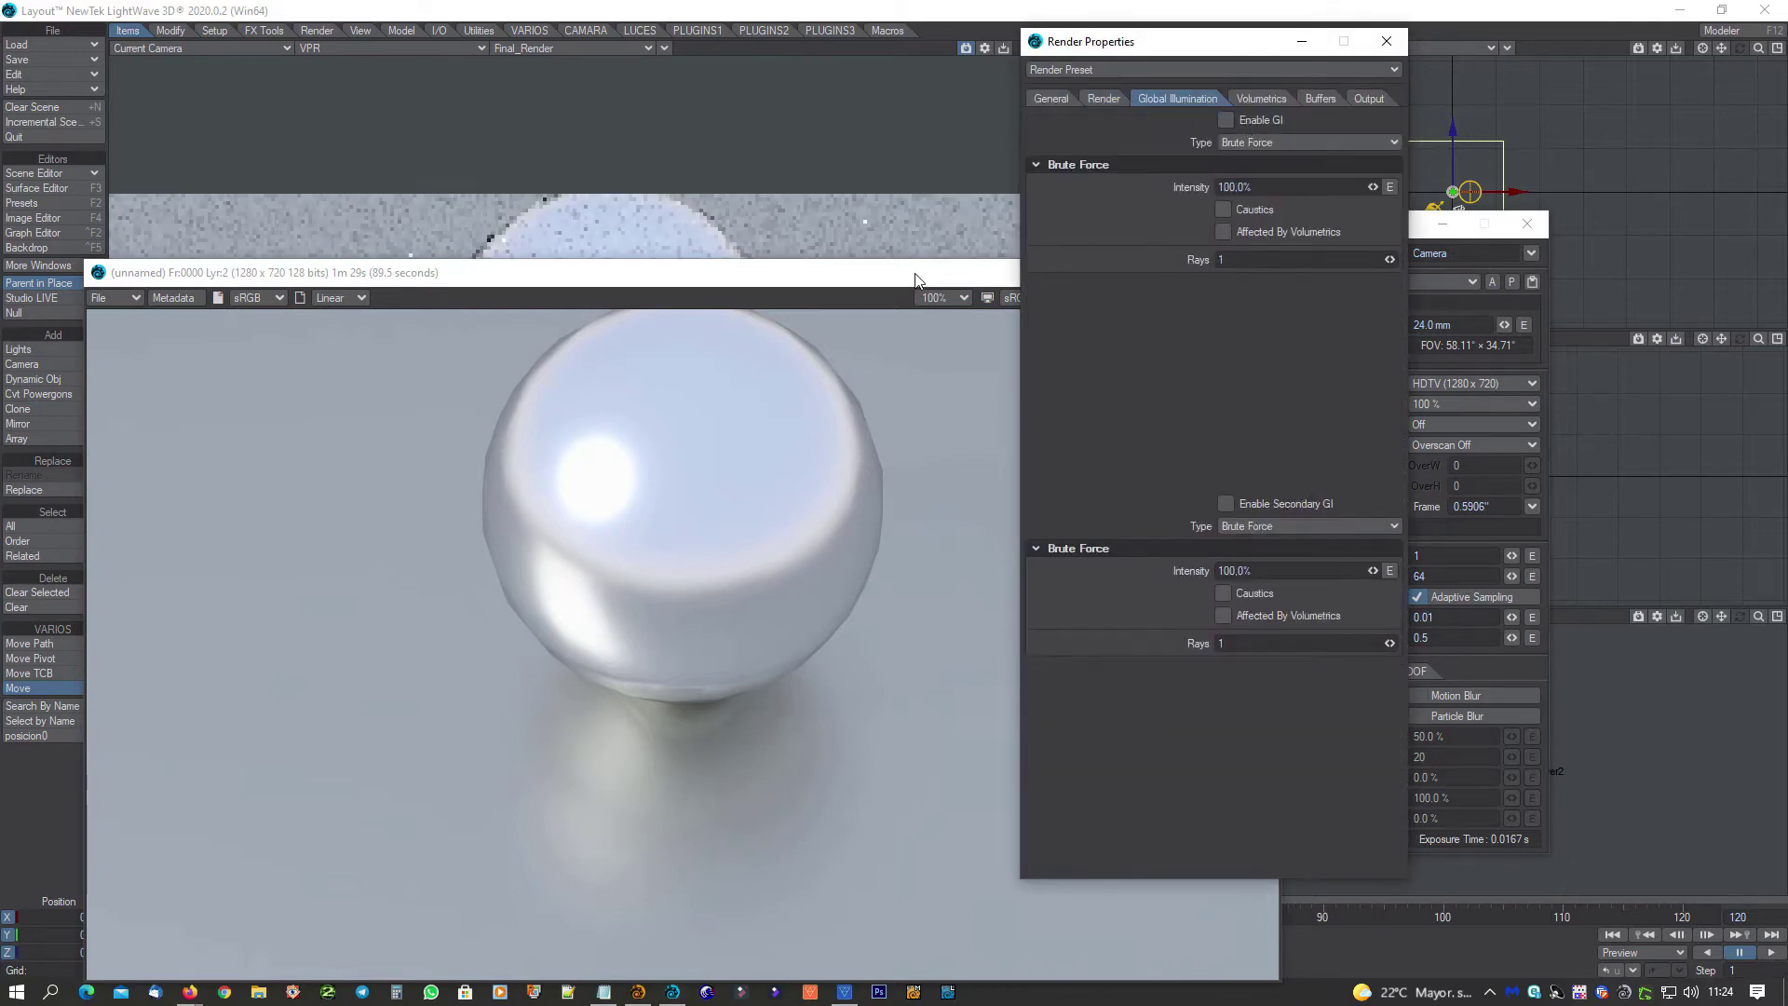
pyautogui.moveTo(917, 276); pyautogui.dragTo(684, 349)
pyautogui.click(1027, 346)
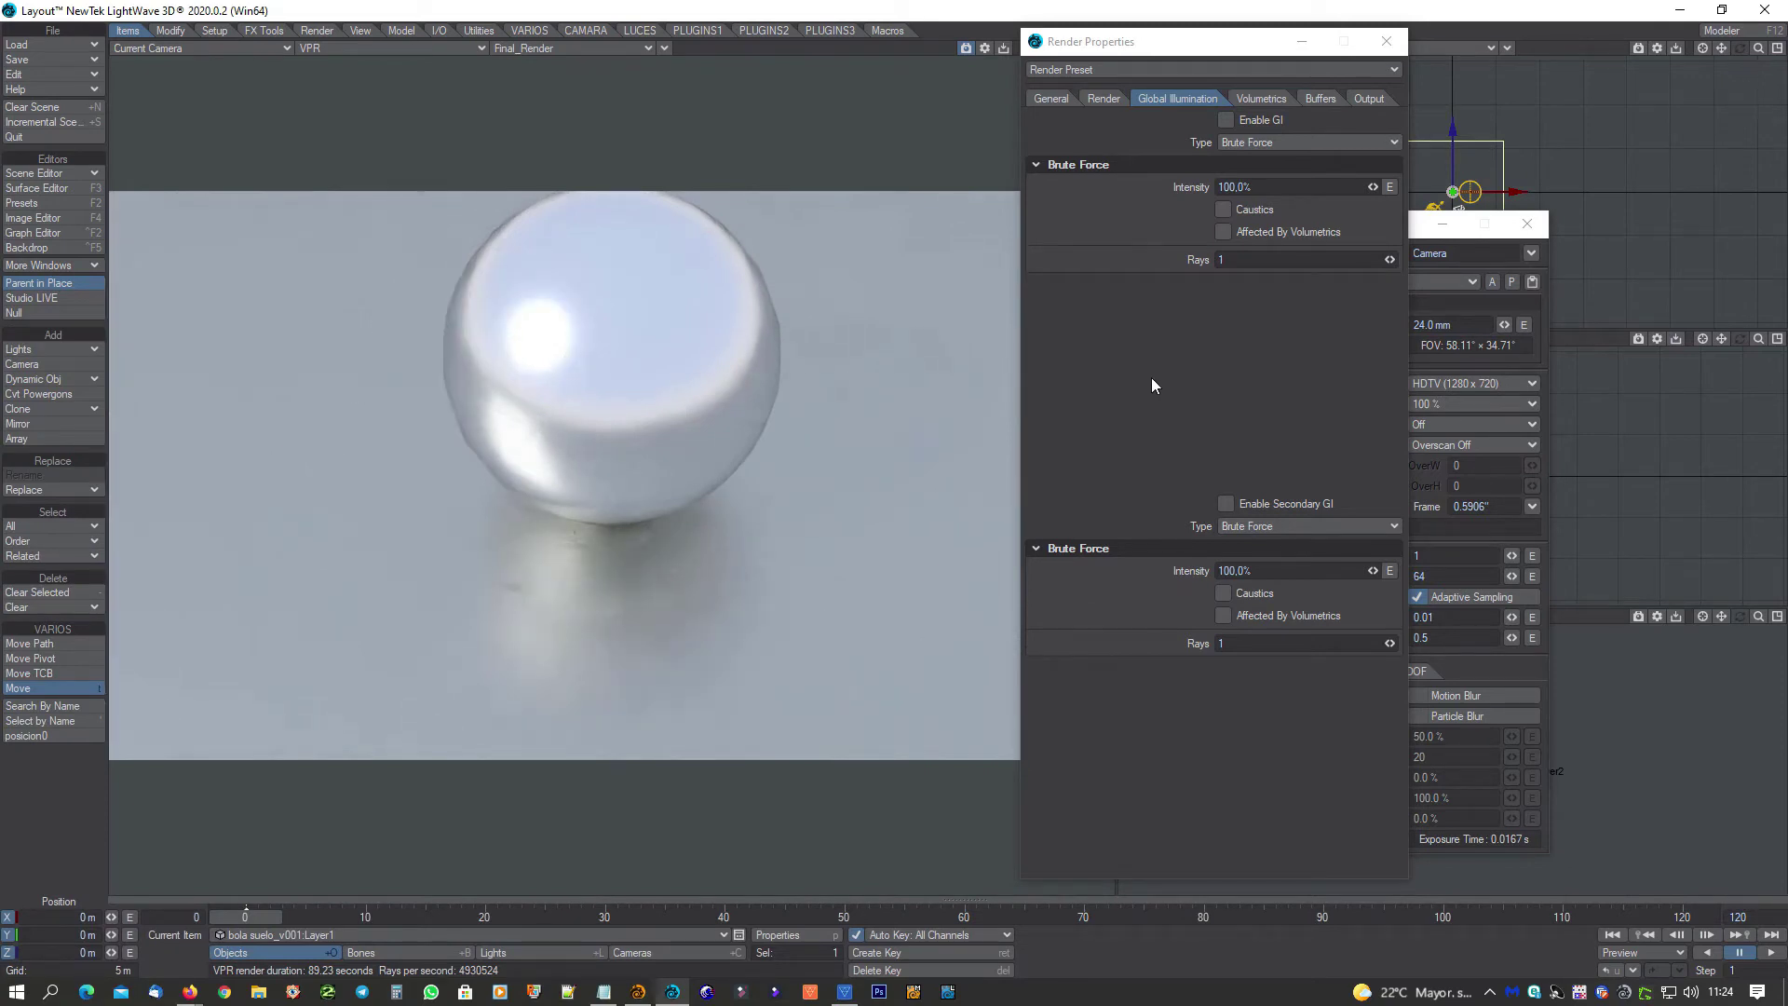
# Close the render properties and add an Image World environment to the backdrop effects
pyautogui.hotkey('ctrl', 'F5')
pyautogui.click(1386, 41)
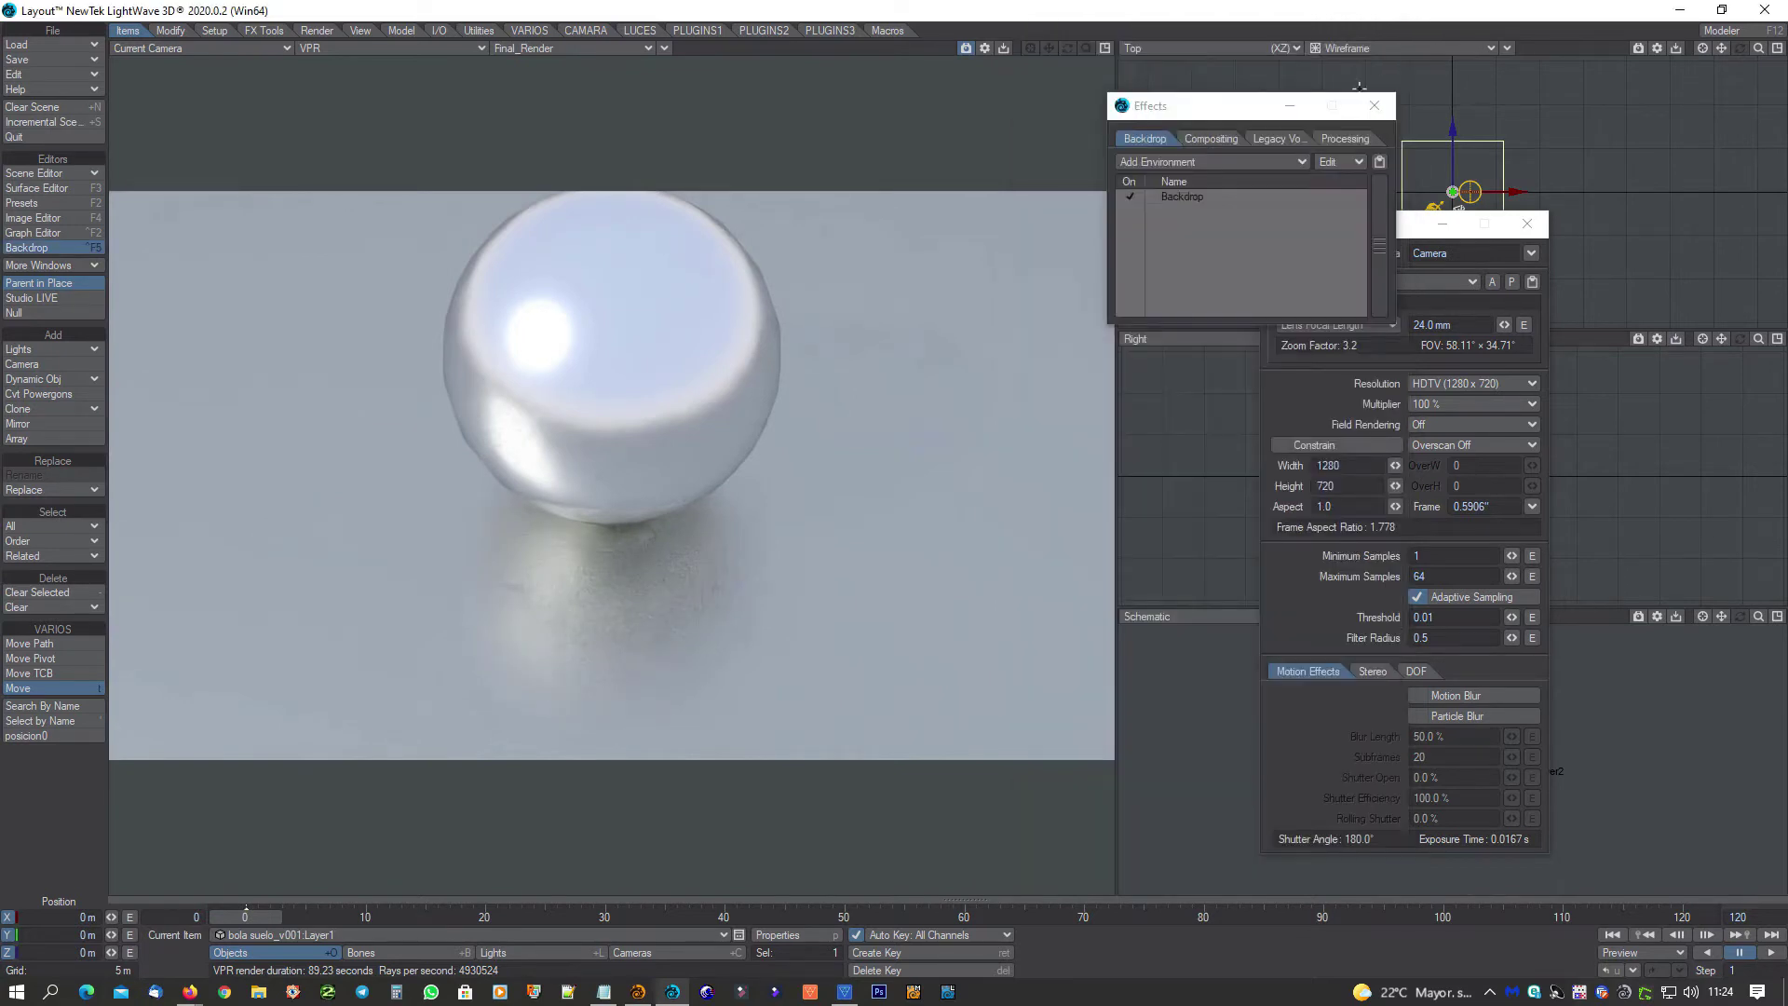
pyautogui.click(1201, 164)
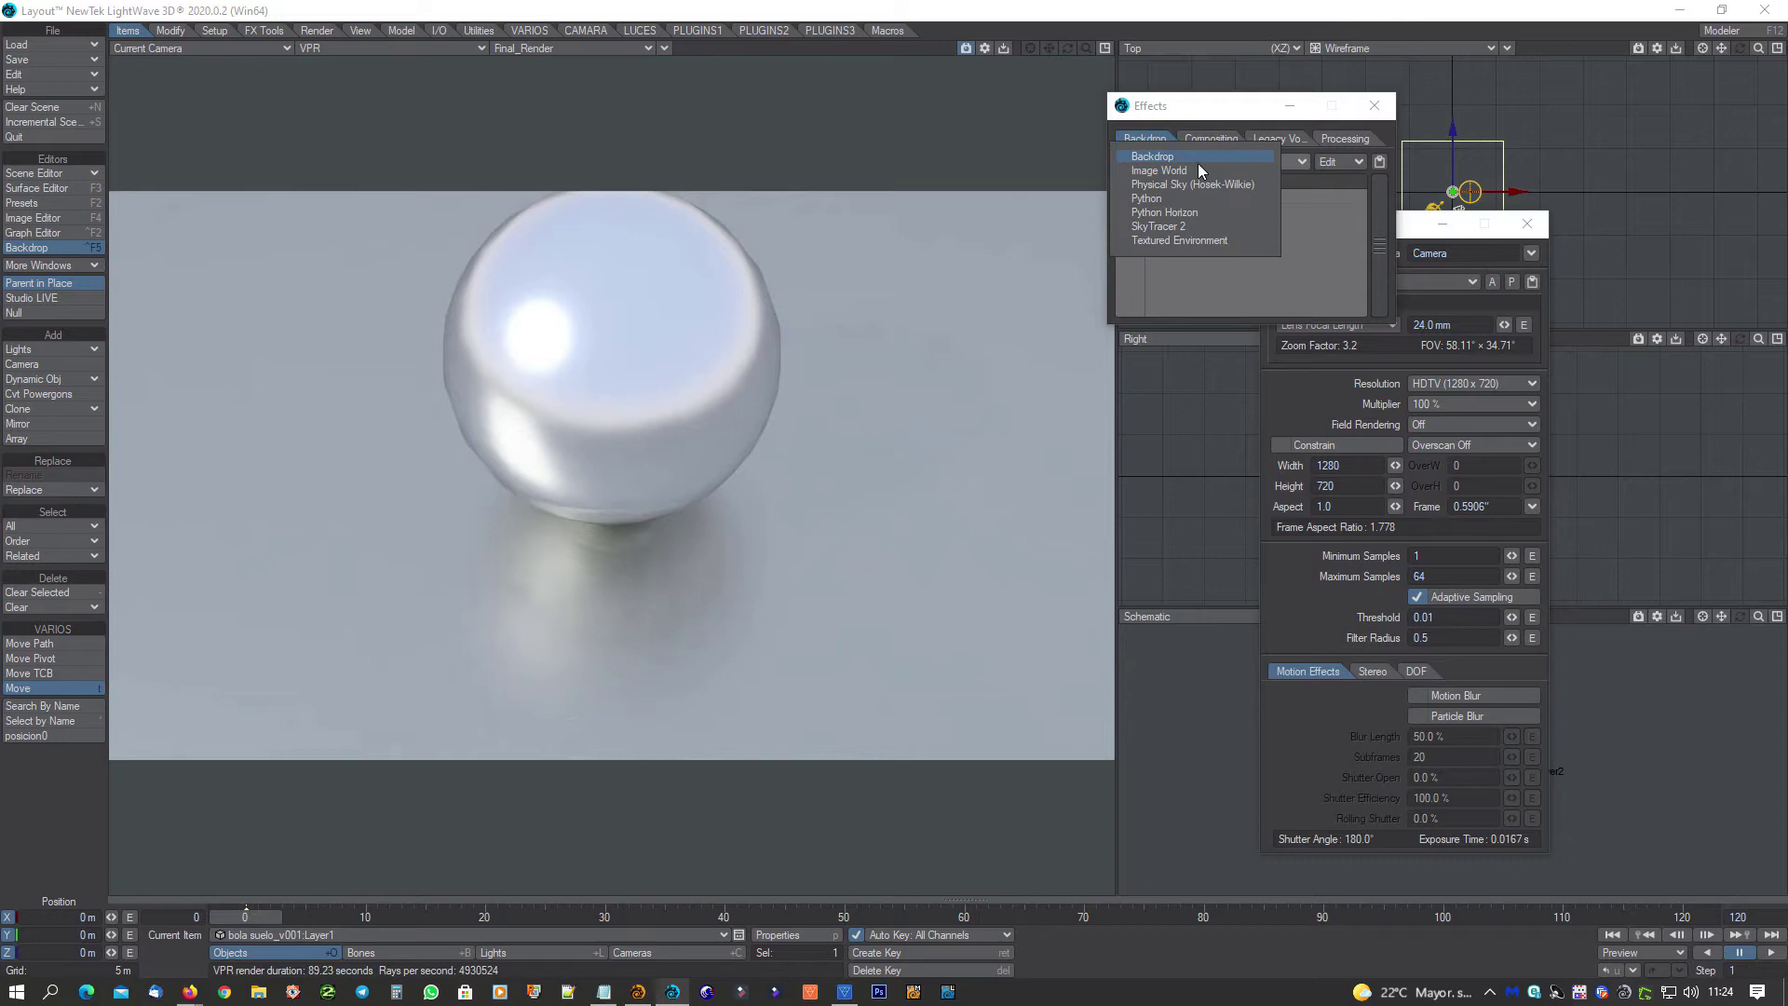
pyautogui.click(1199, 168)
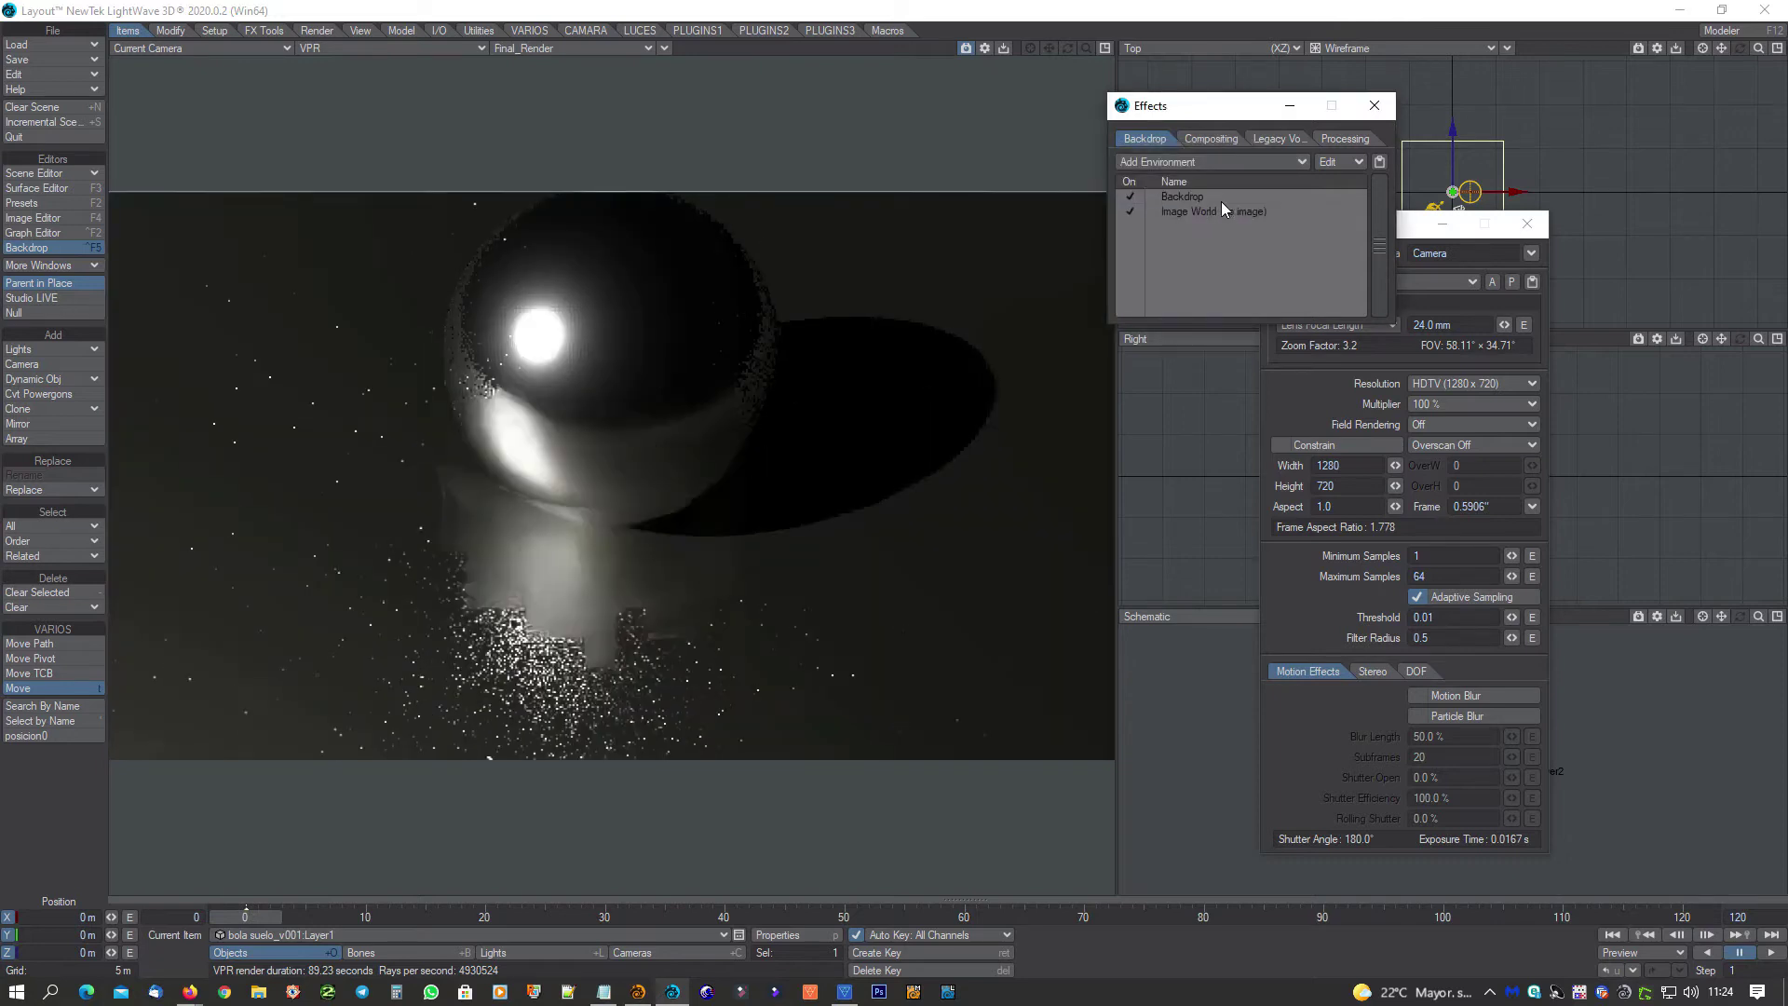
# Load sculpture_exhibition.jpg from the hdr folder as the Image World light probe image and close the effects window
pyautogui.click(1221, 212)
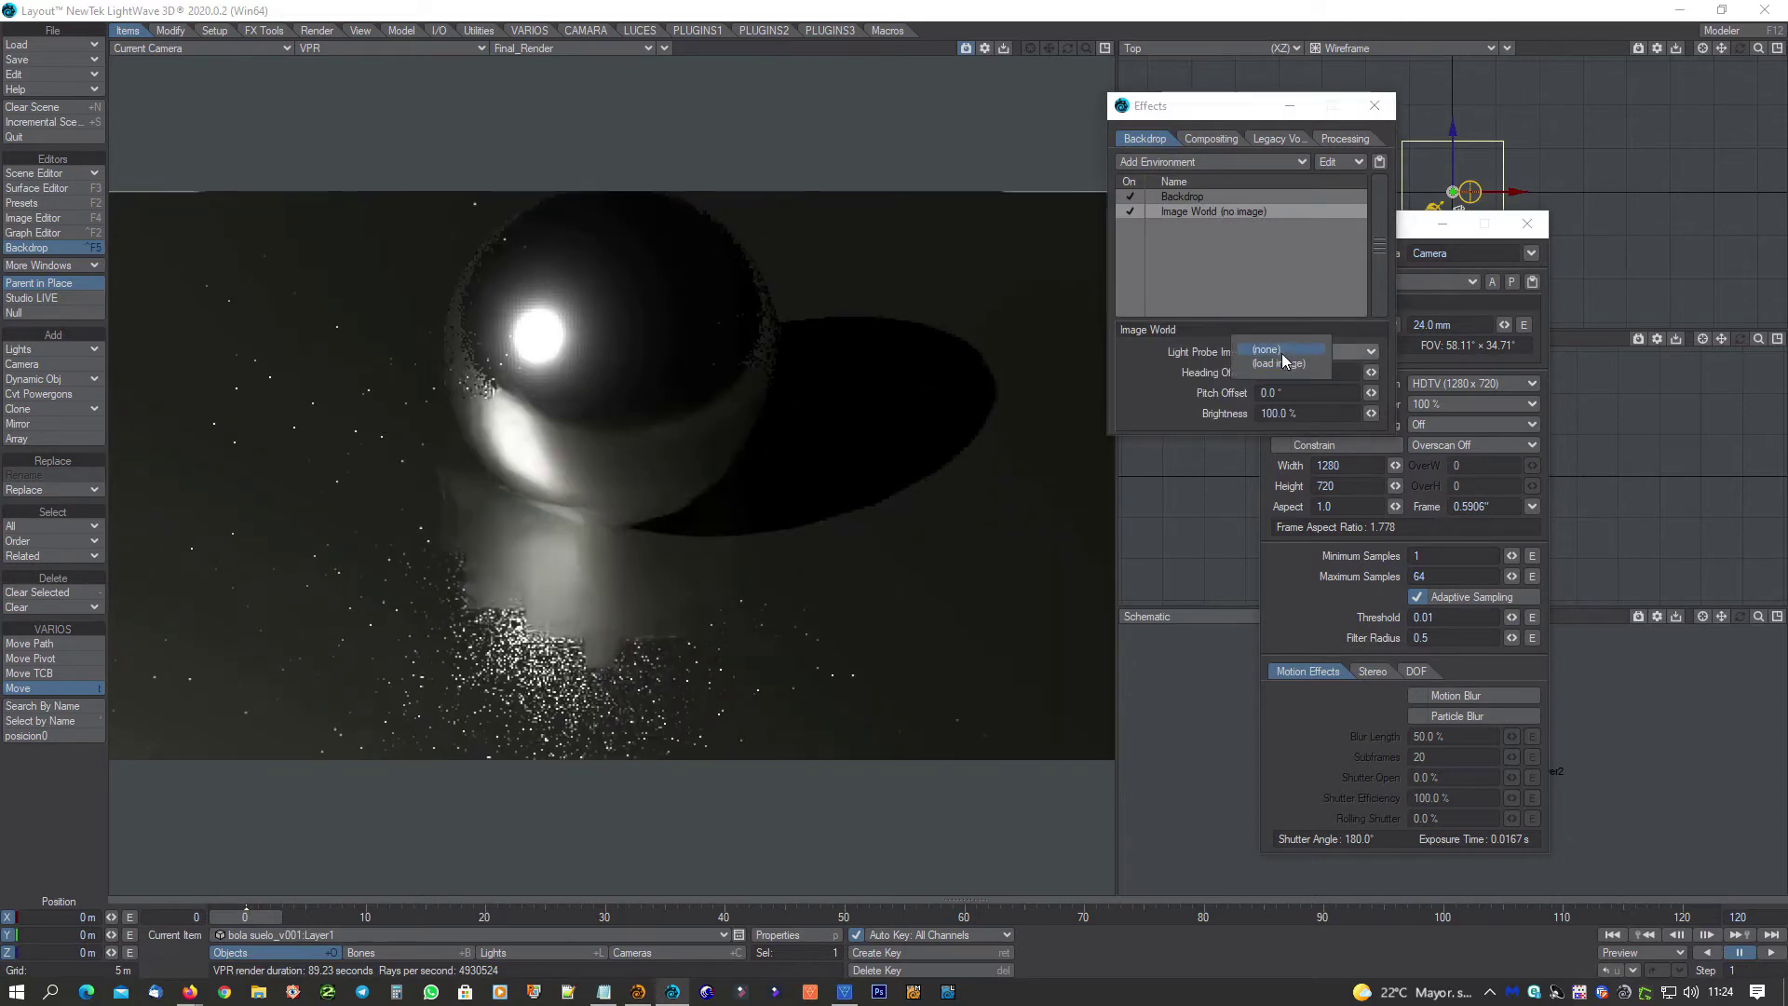
pyautogui.click(1281, 354)
pyautogui.click(1281, 366)
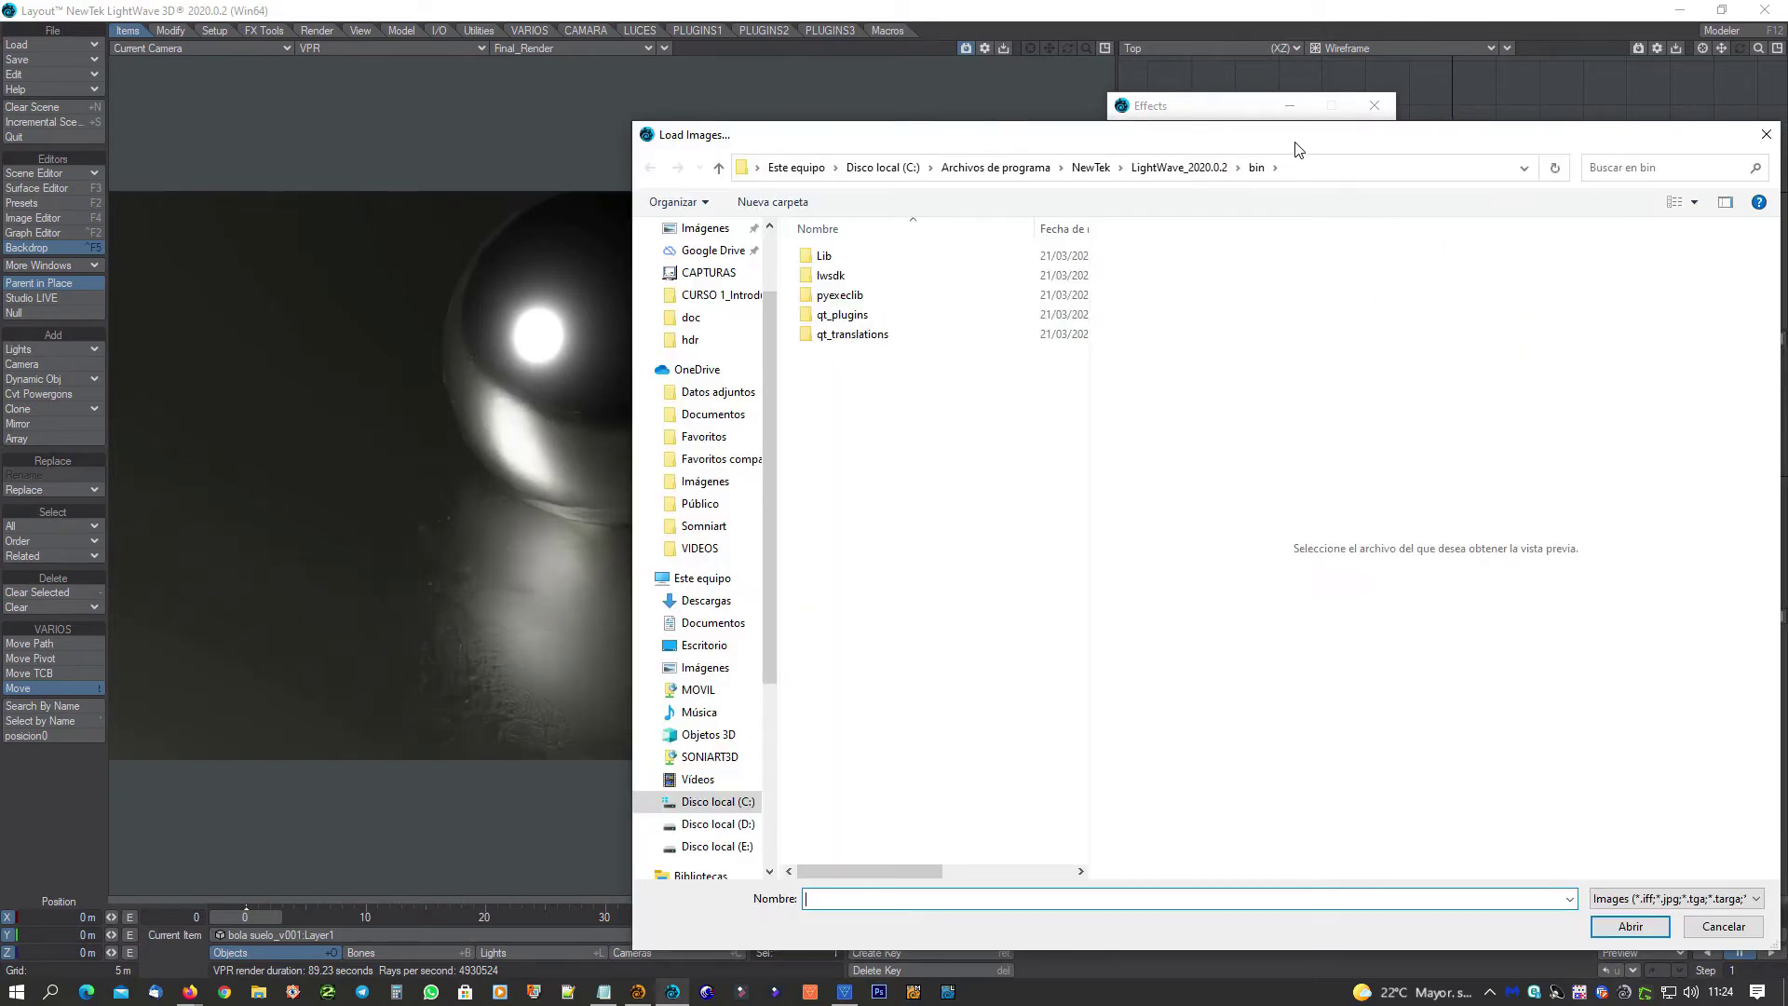
pyautogui.press('Escape')
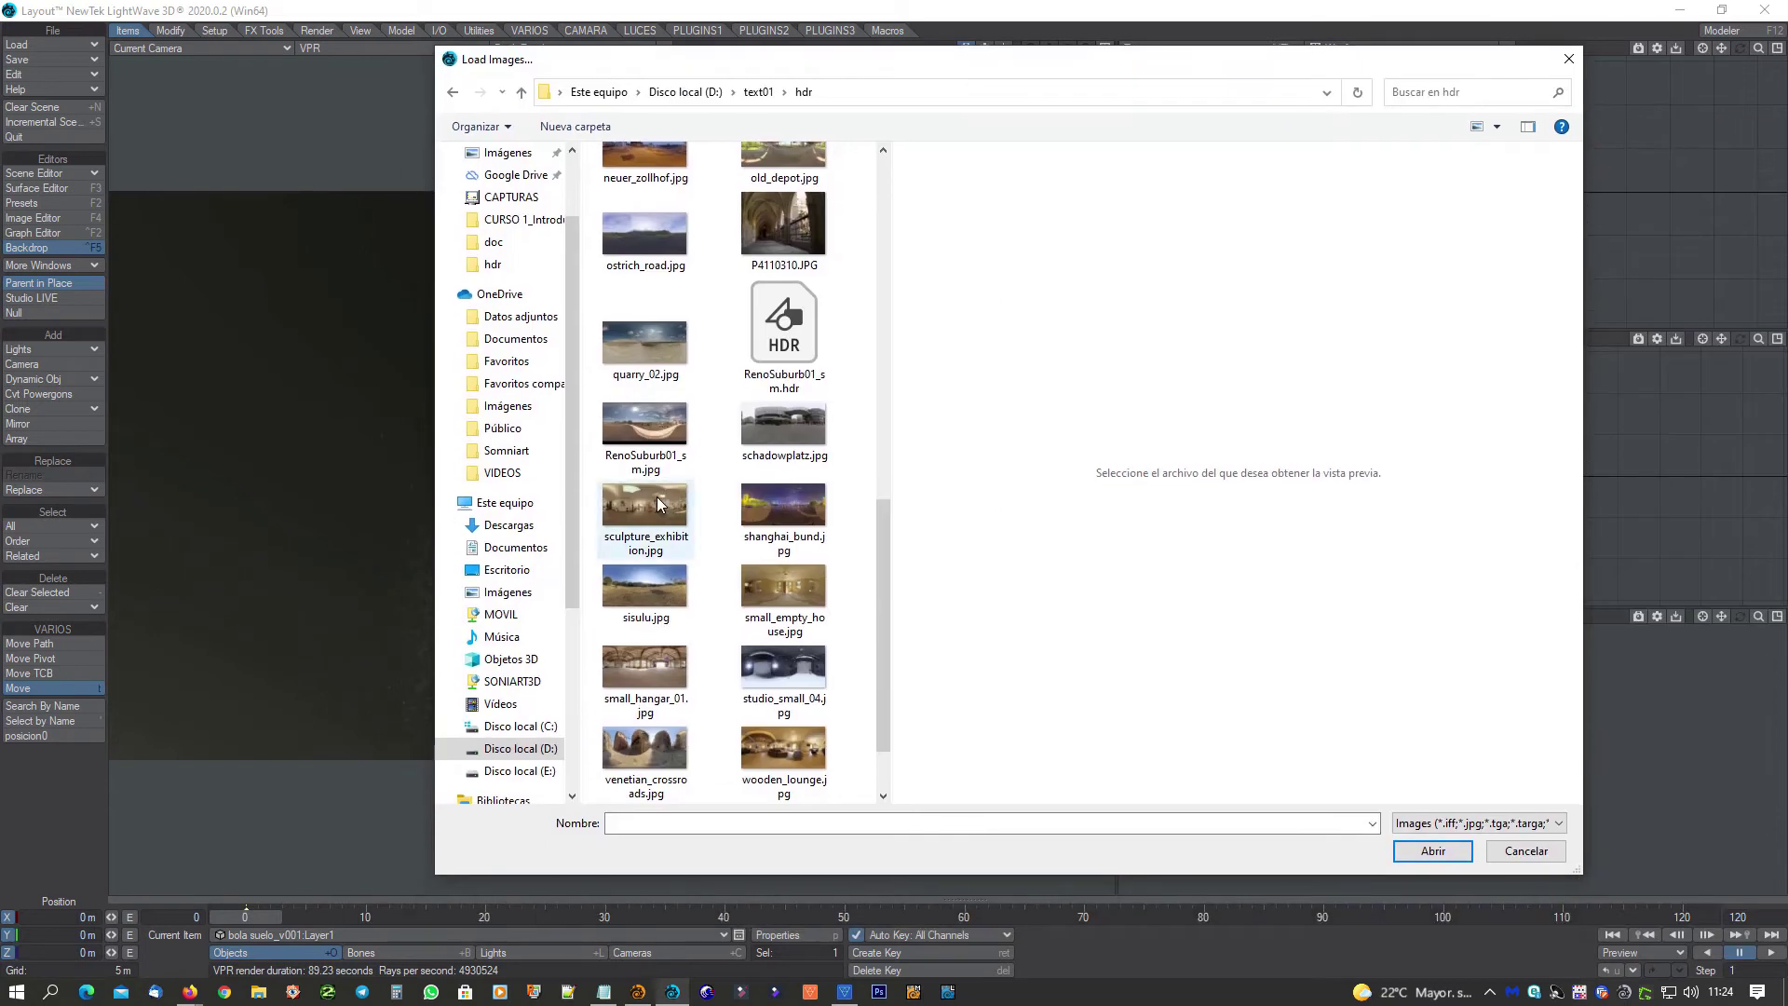
pyautogui.doubleClick(656, 495)
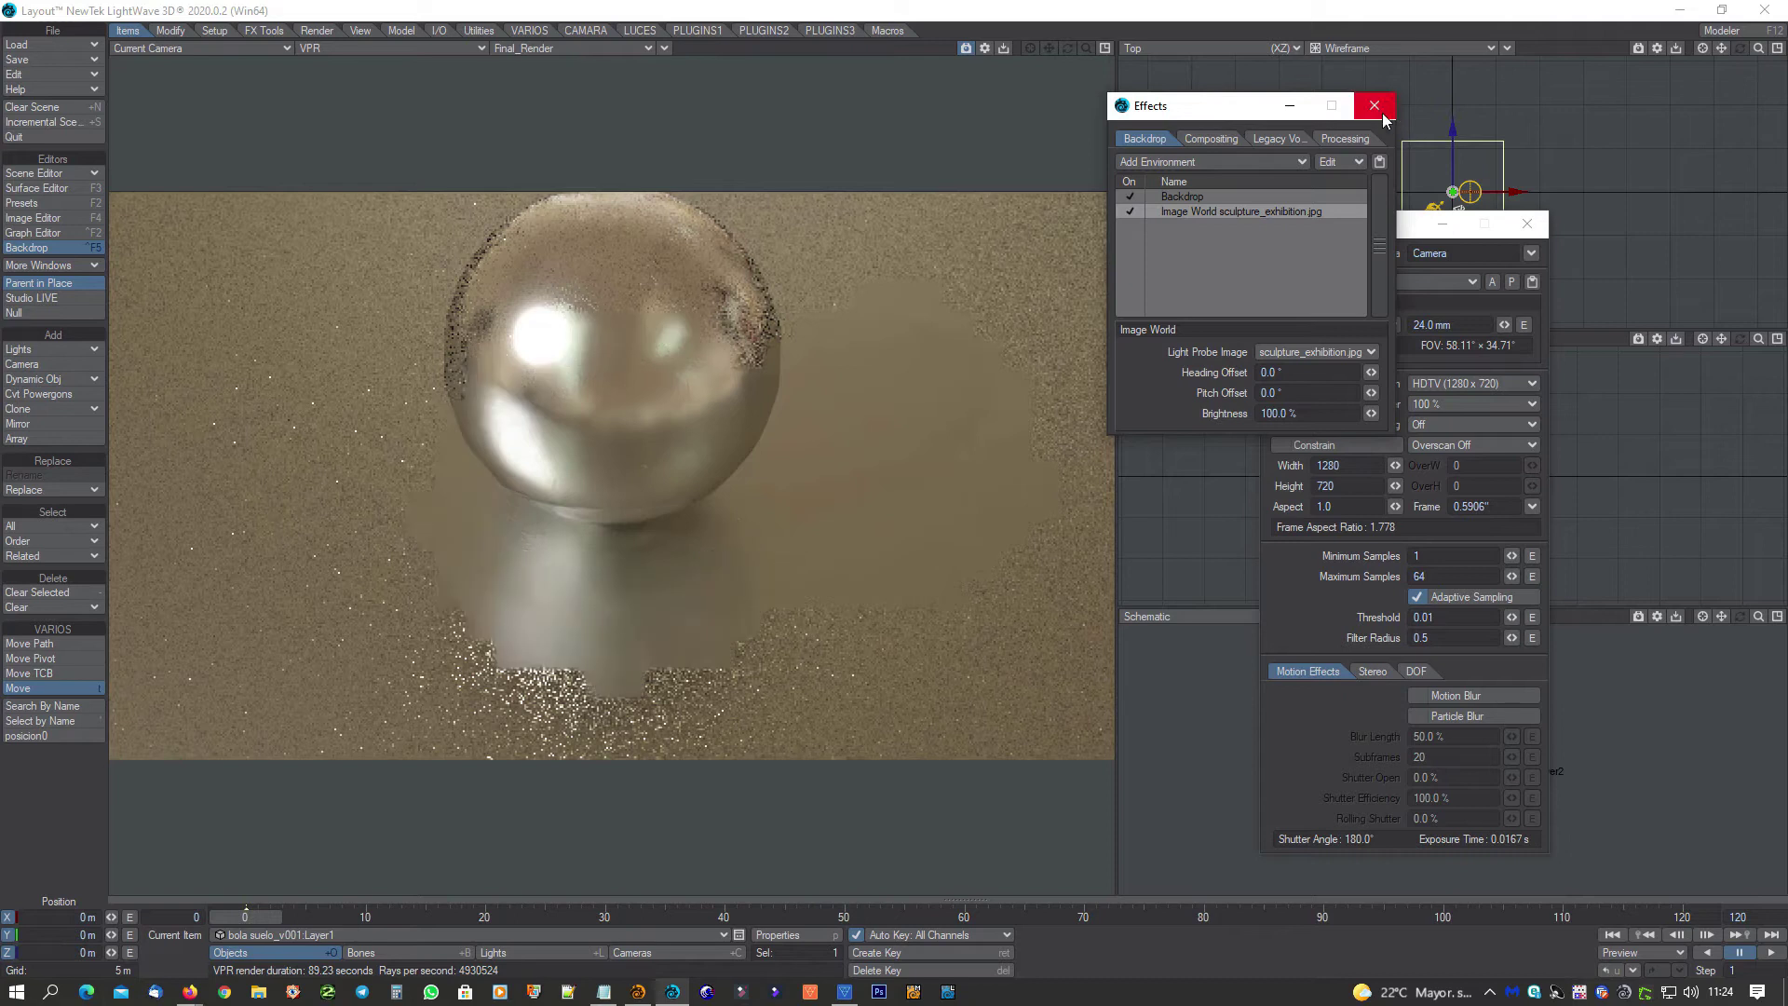
pyautogui.click(1373, 105)
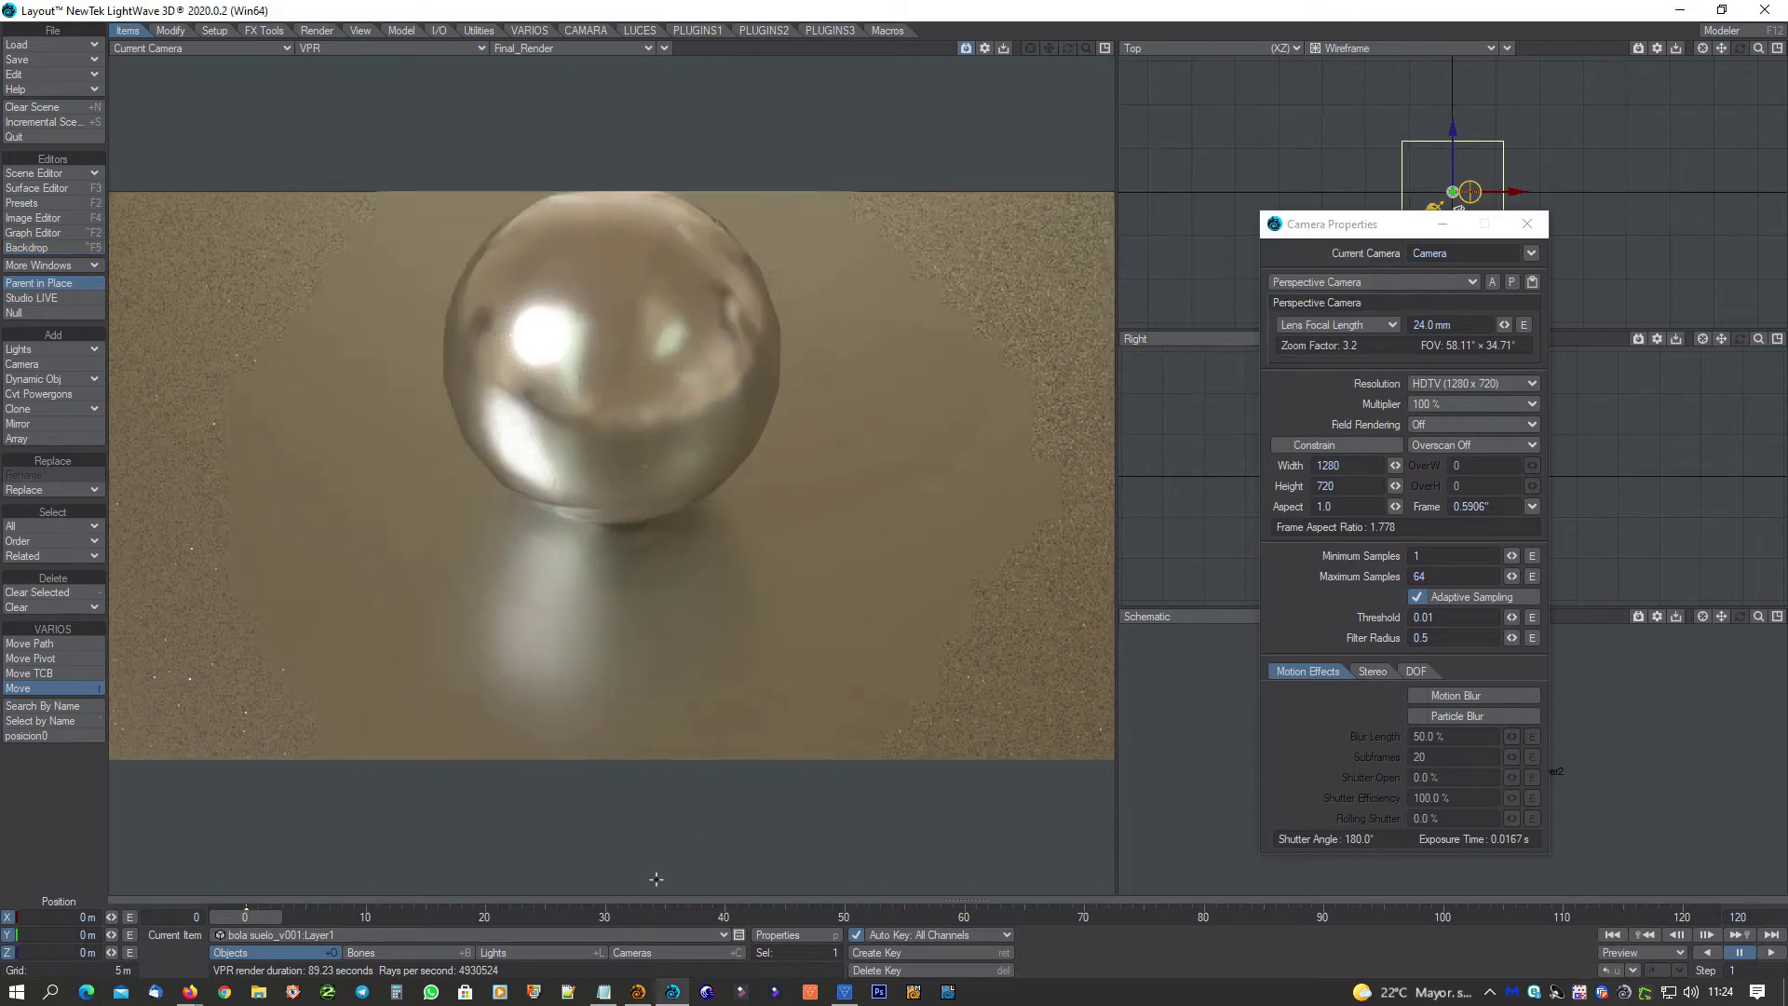
# Switch to light selection, render the current frame with the new environment image, and reposition the image viewer
pyautogui.hotkey('shift', 'l')
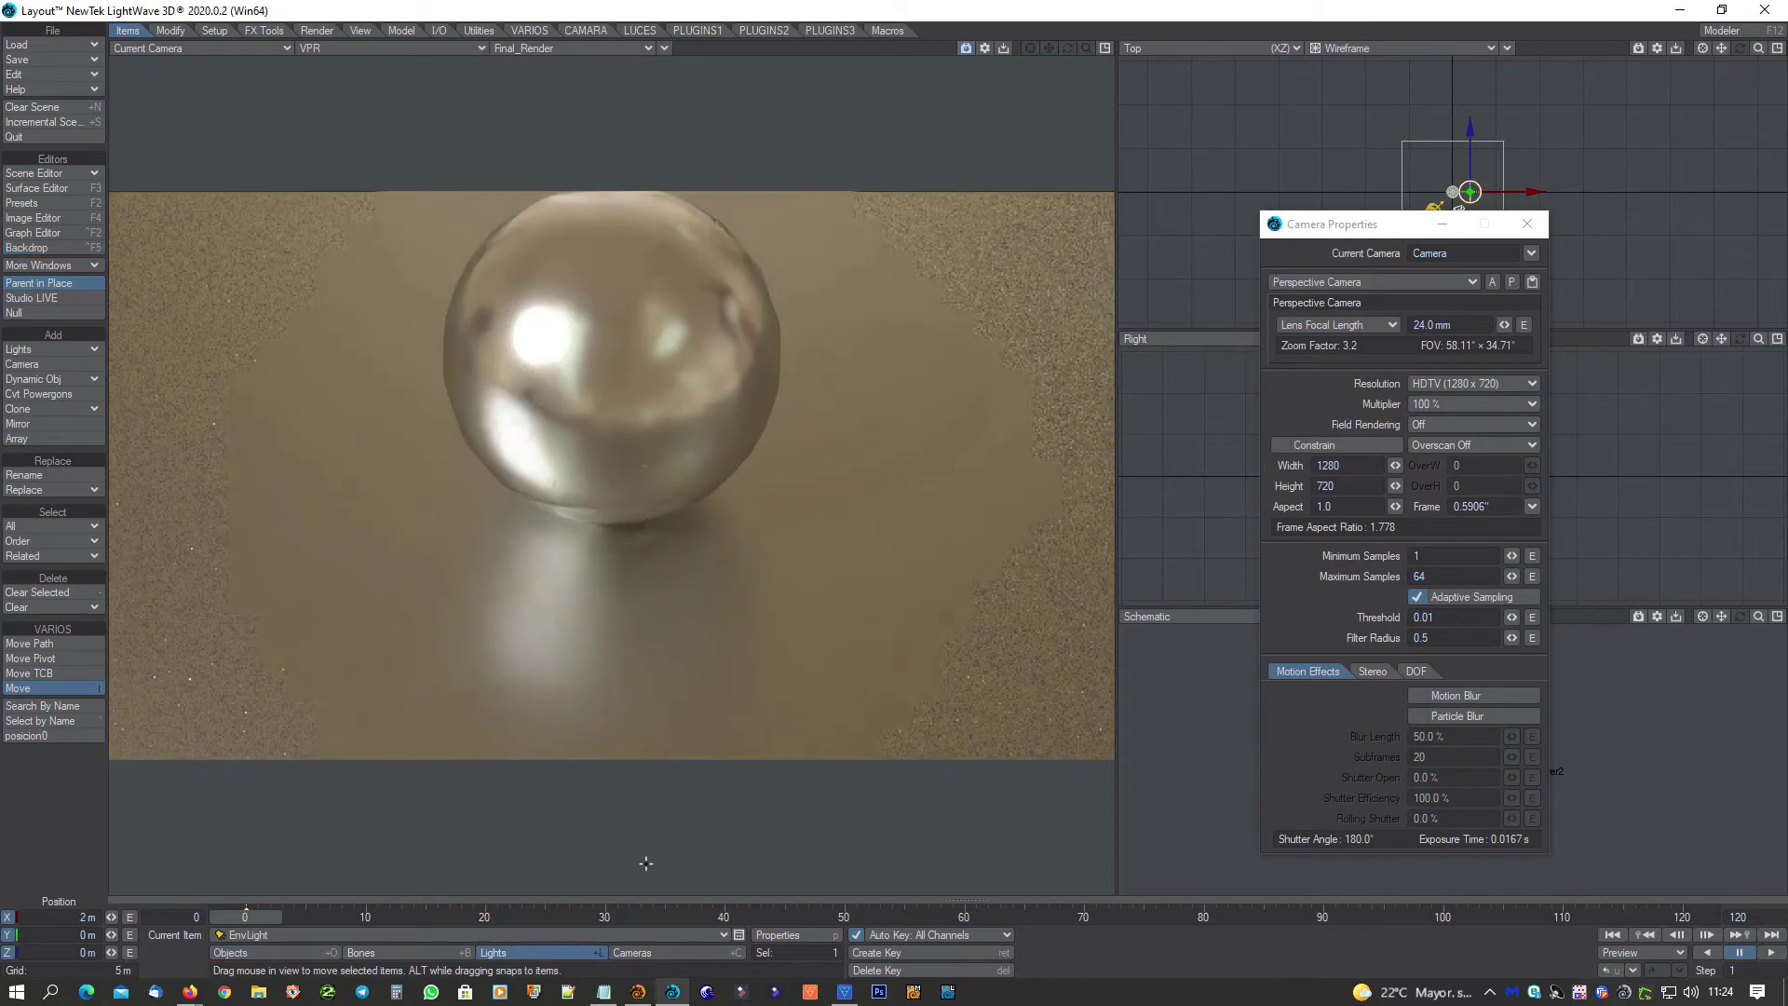
pyautogui.press('F9')
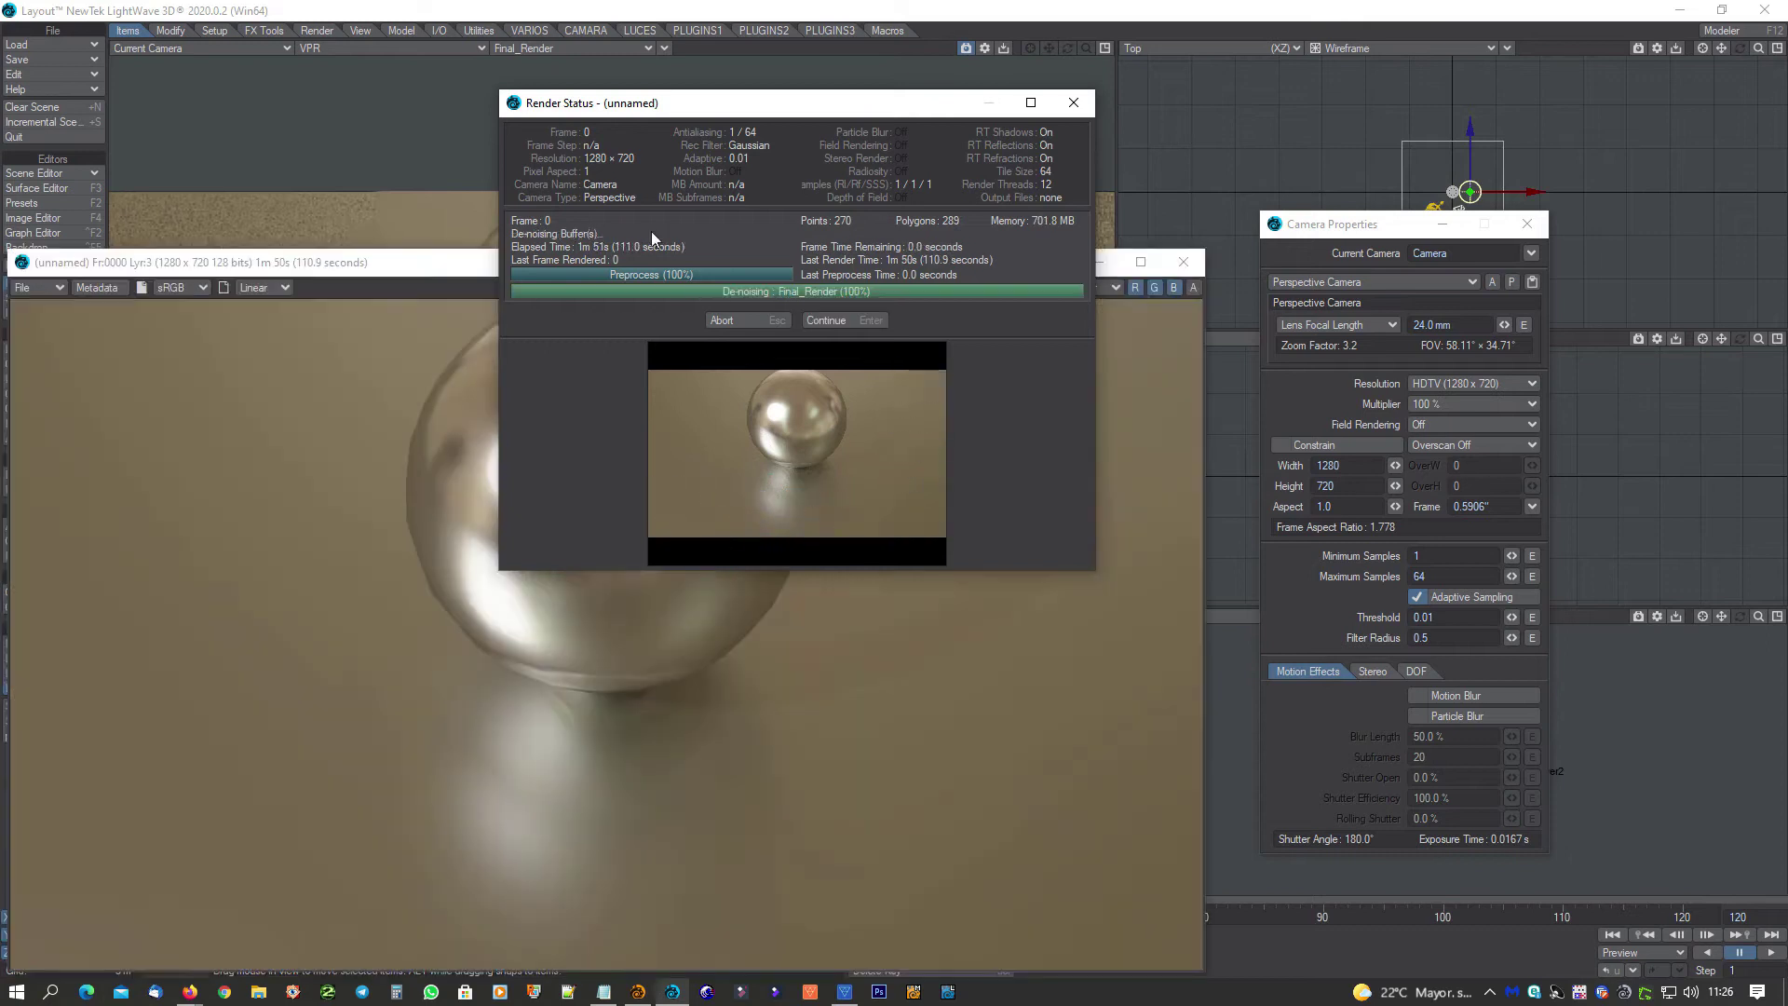
pyautogui.moveTo(761, 115); pyautogui.dragTo(969, 159)
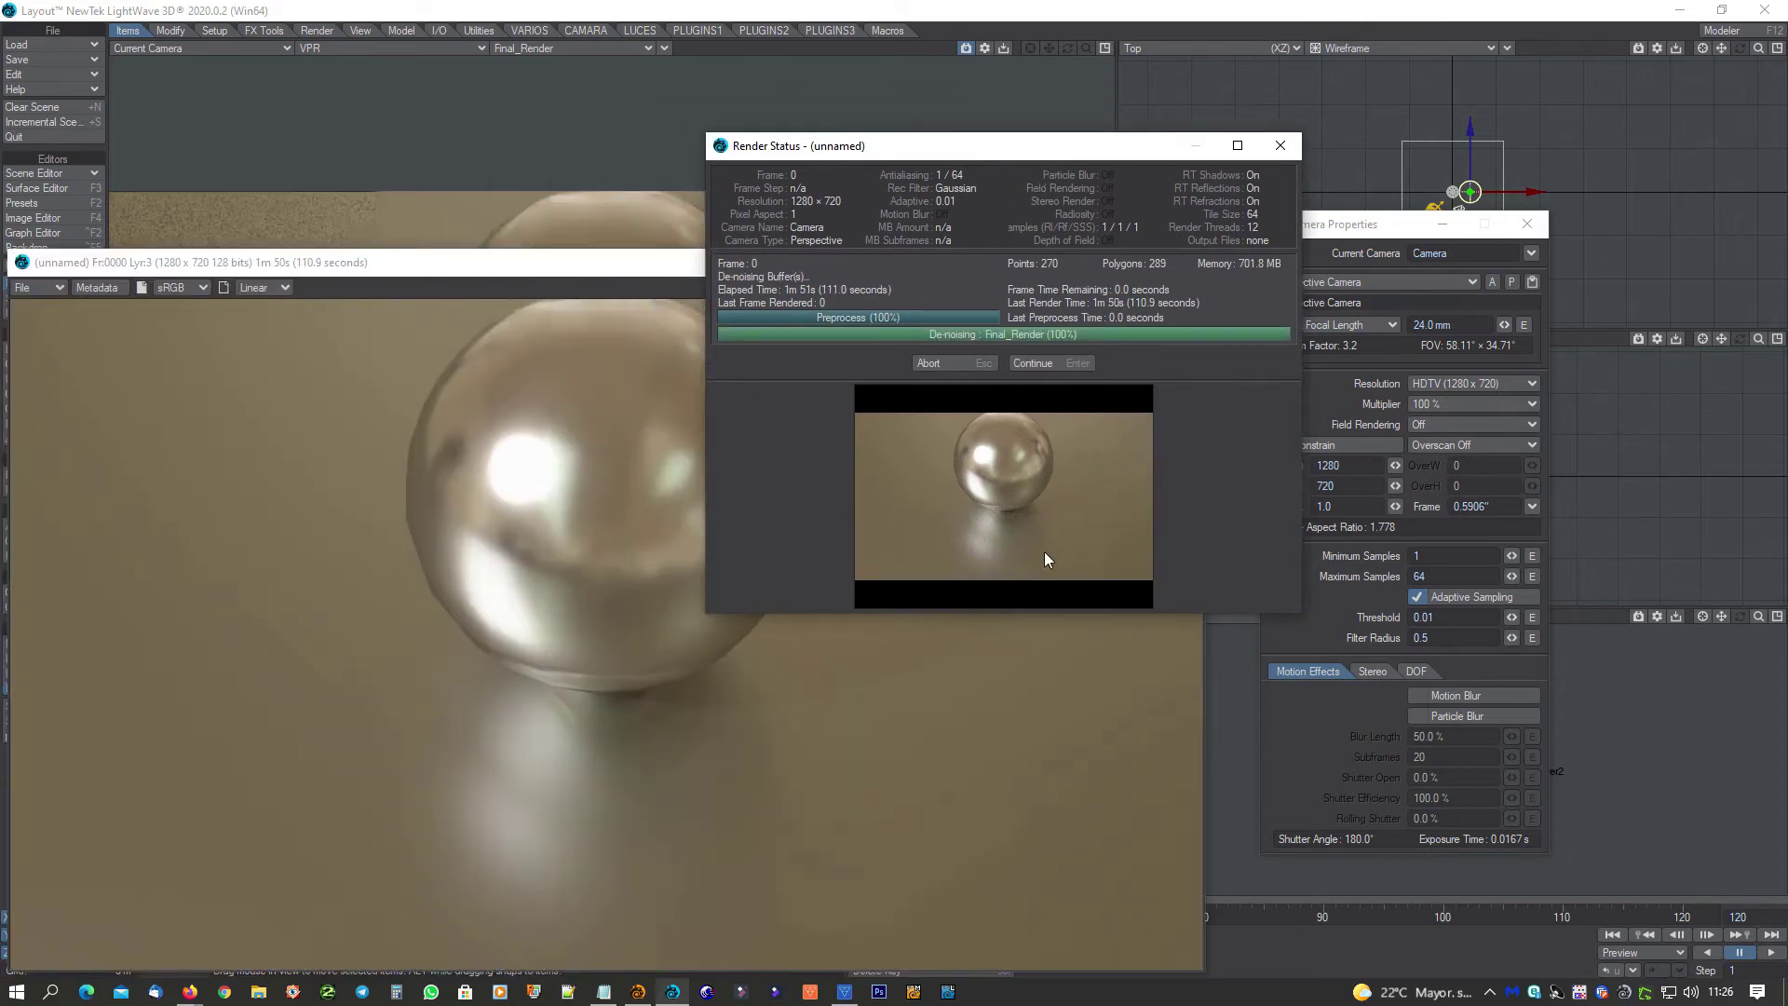
pyautogui.click(1063, 370)
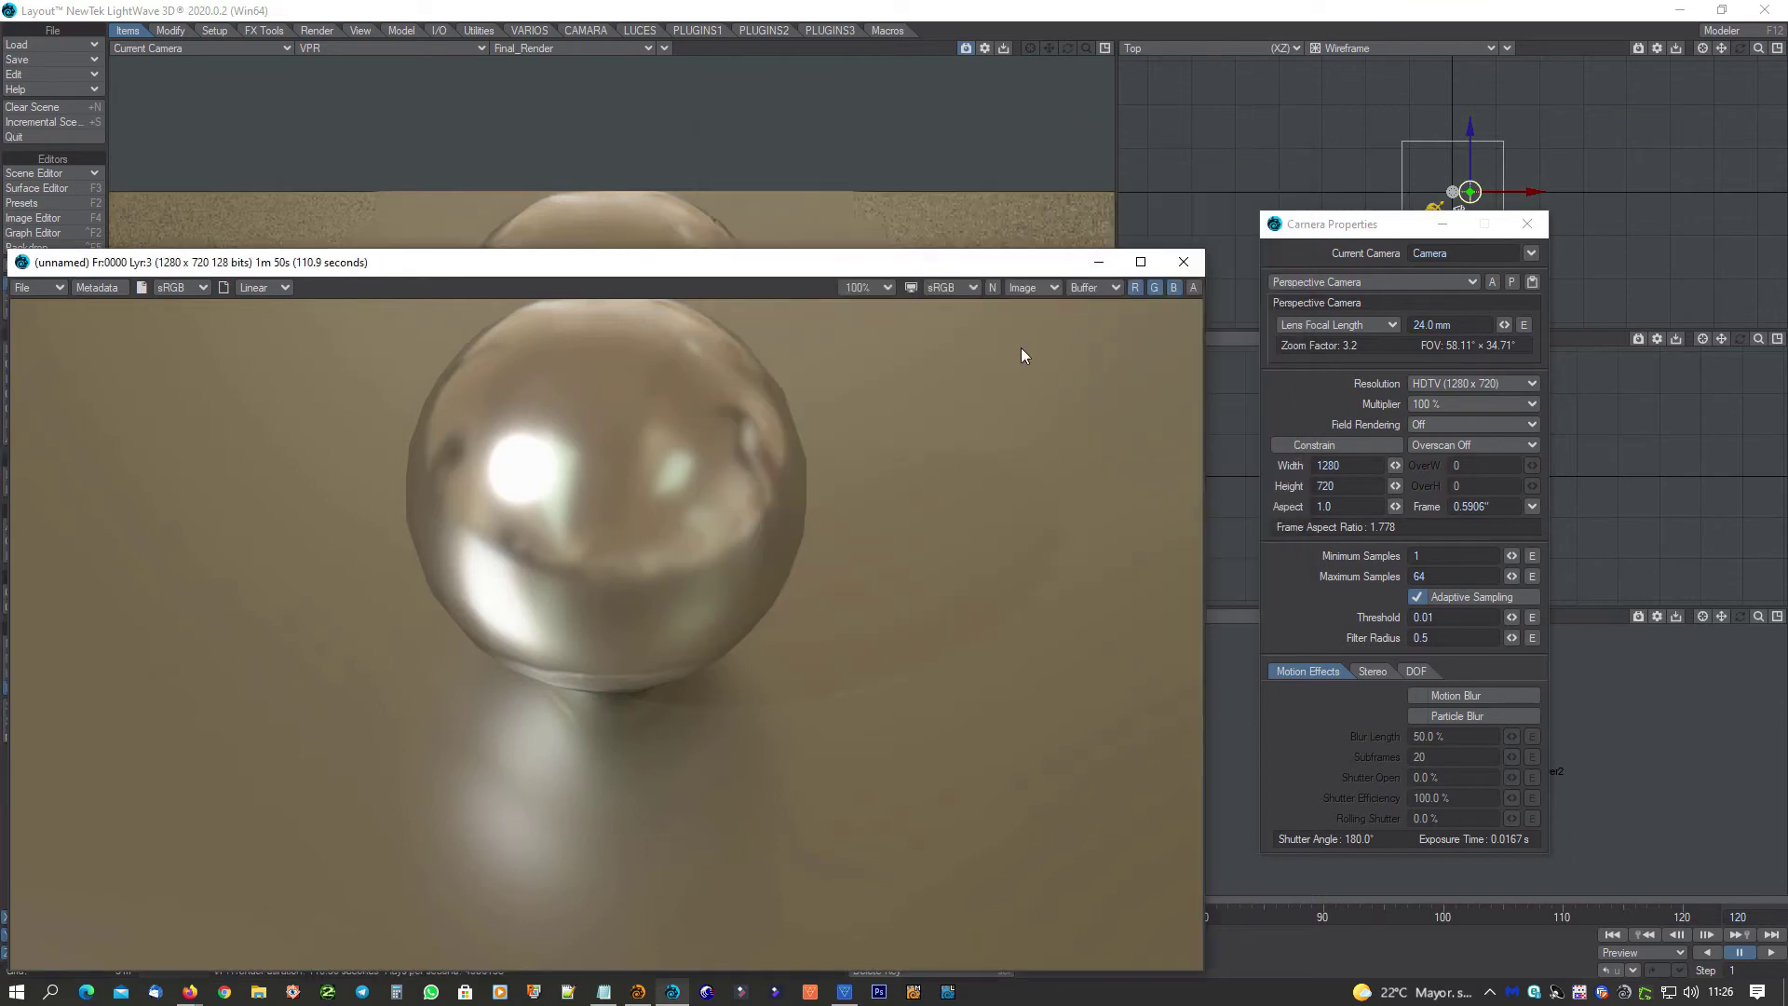
pyautogui.moveTo(731, 276); pyautogui.dragTo(1067, 138)
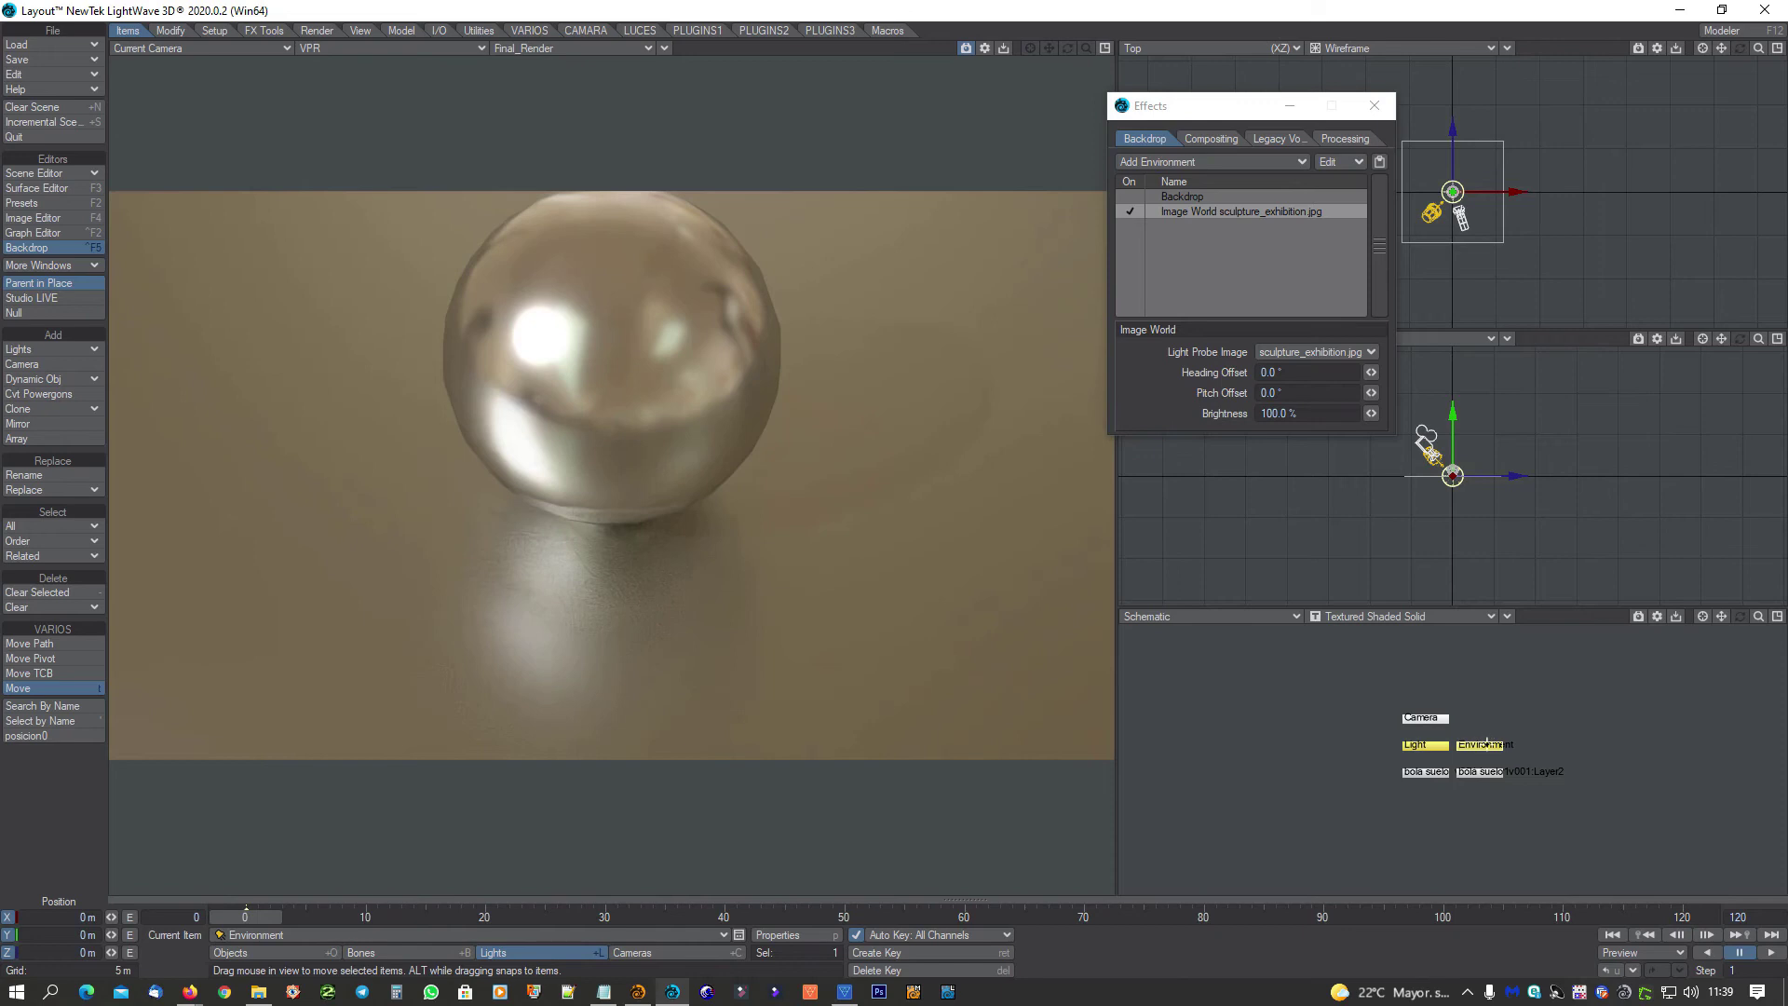
# In the Environment light's properties, set Samples to 1 and MIS Samples to 4
pyautogui.click(803, 935)
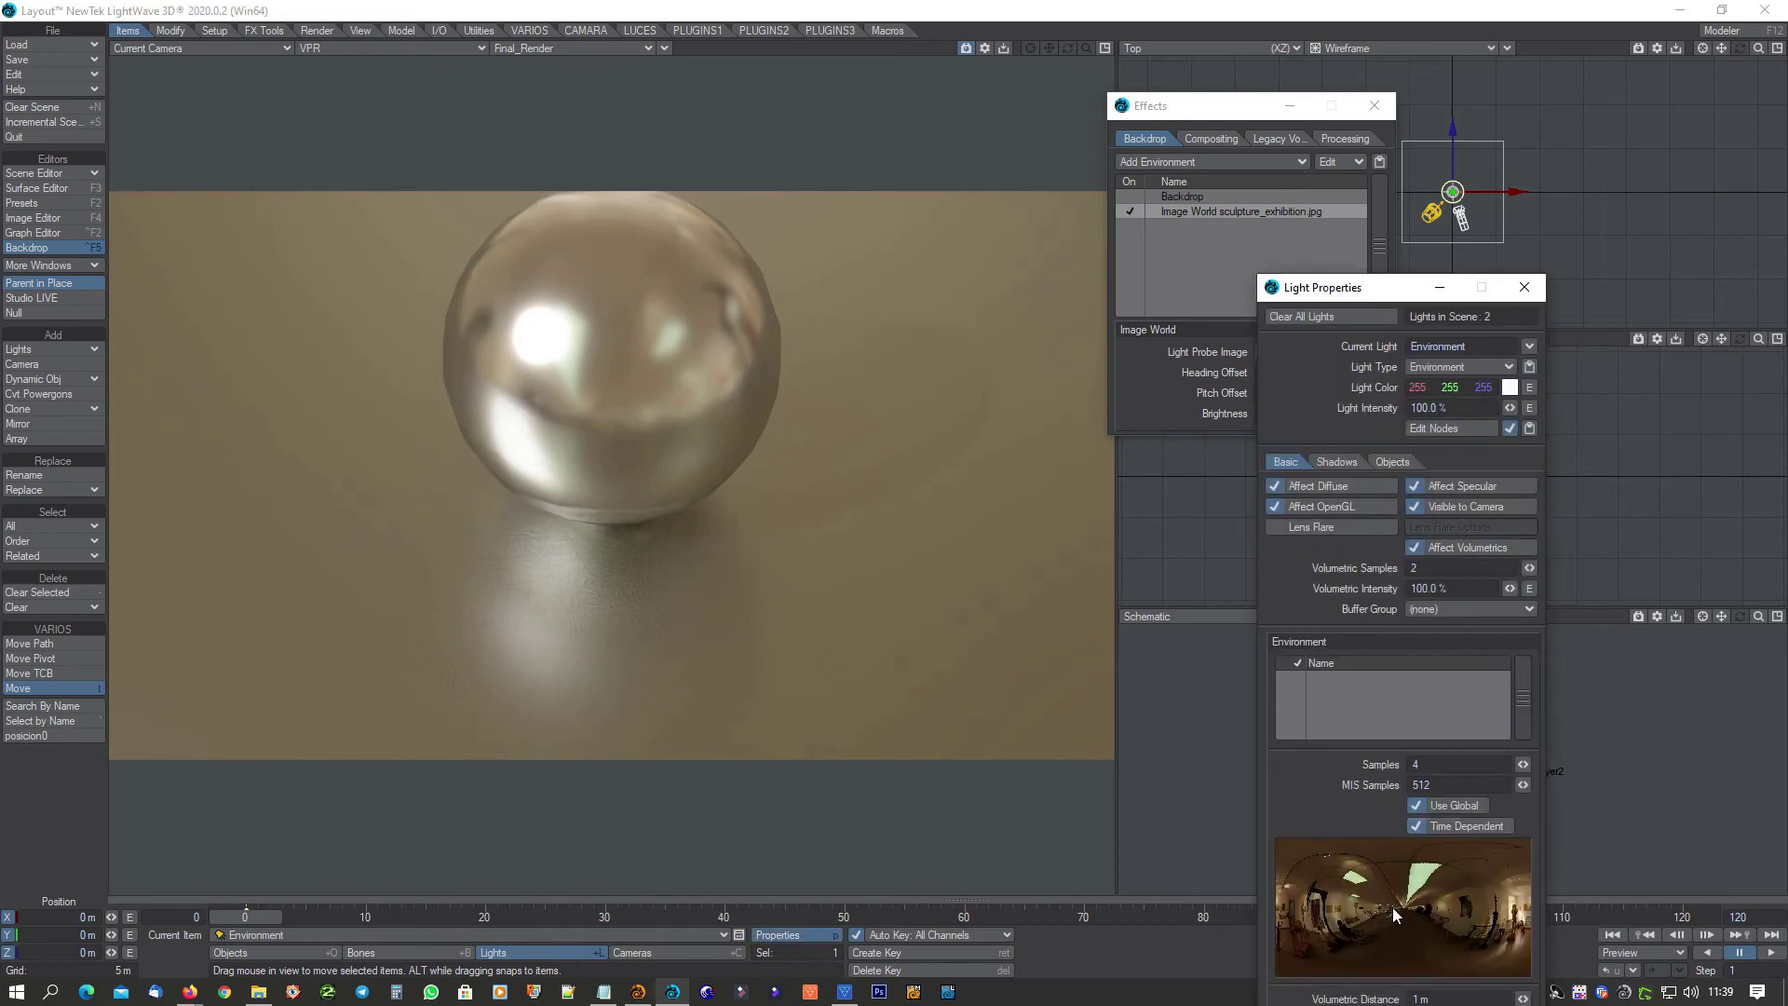
pyautogui.moveTo(1357, 287); pyautogui.dragTo(1127, 14)
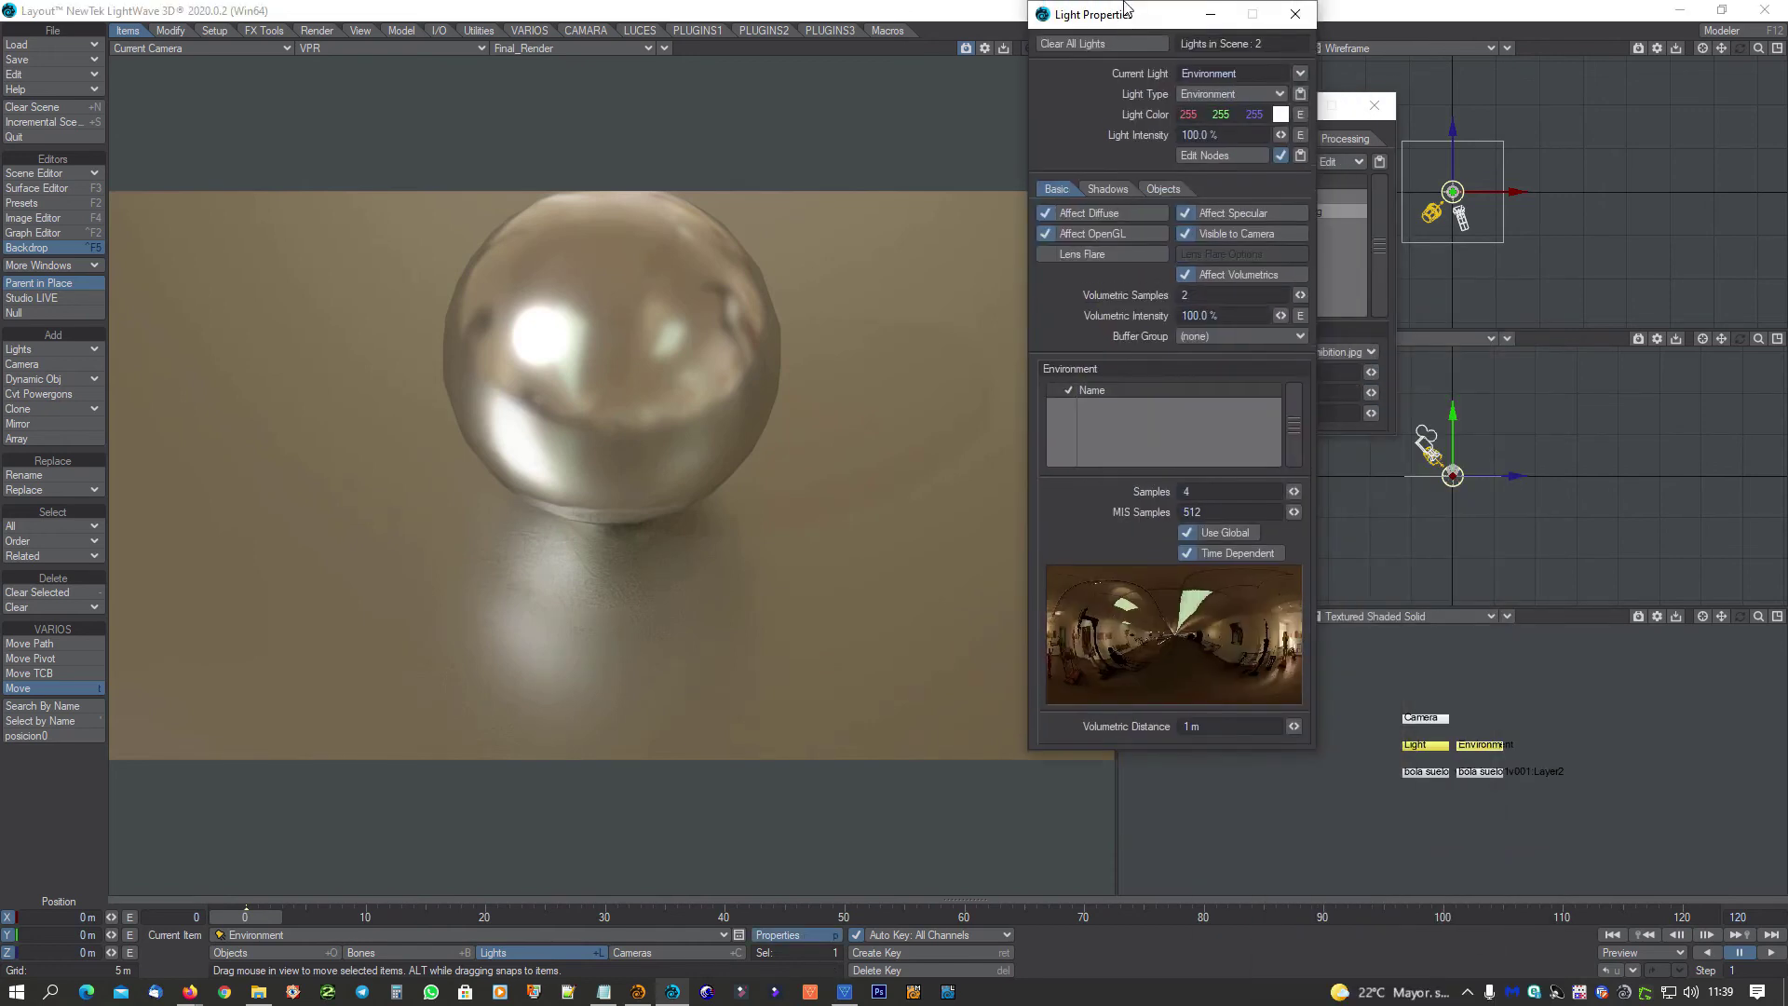
pyautogui.click(1221, 492)
pyautogui.write('1')
pyautogui.press('Tab')
pyautogui.write('4')
pyautogui.press('Tab')
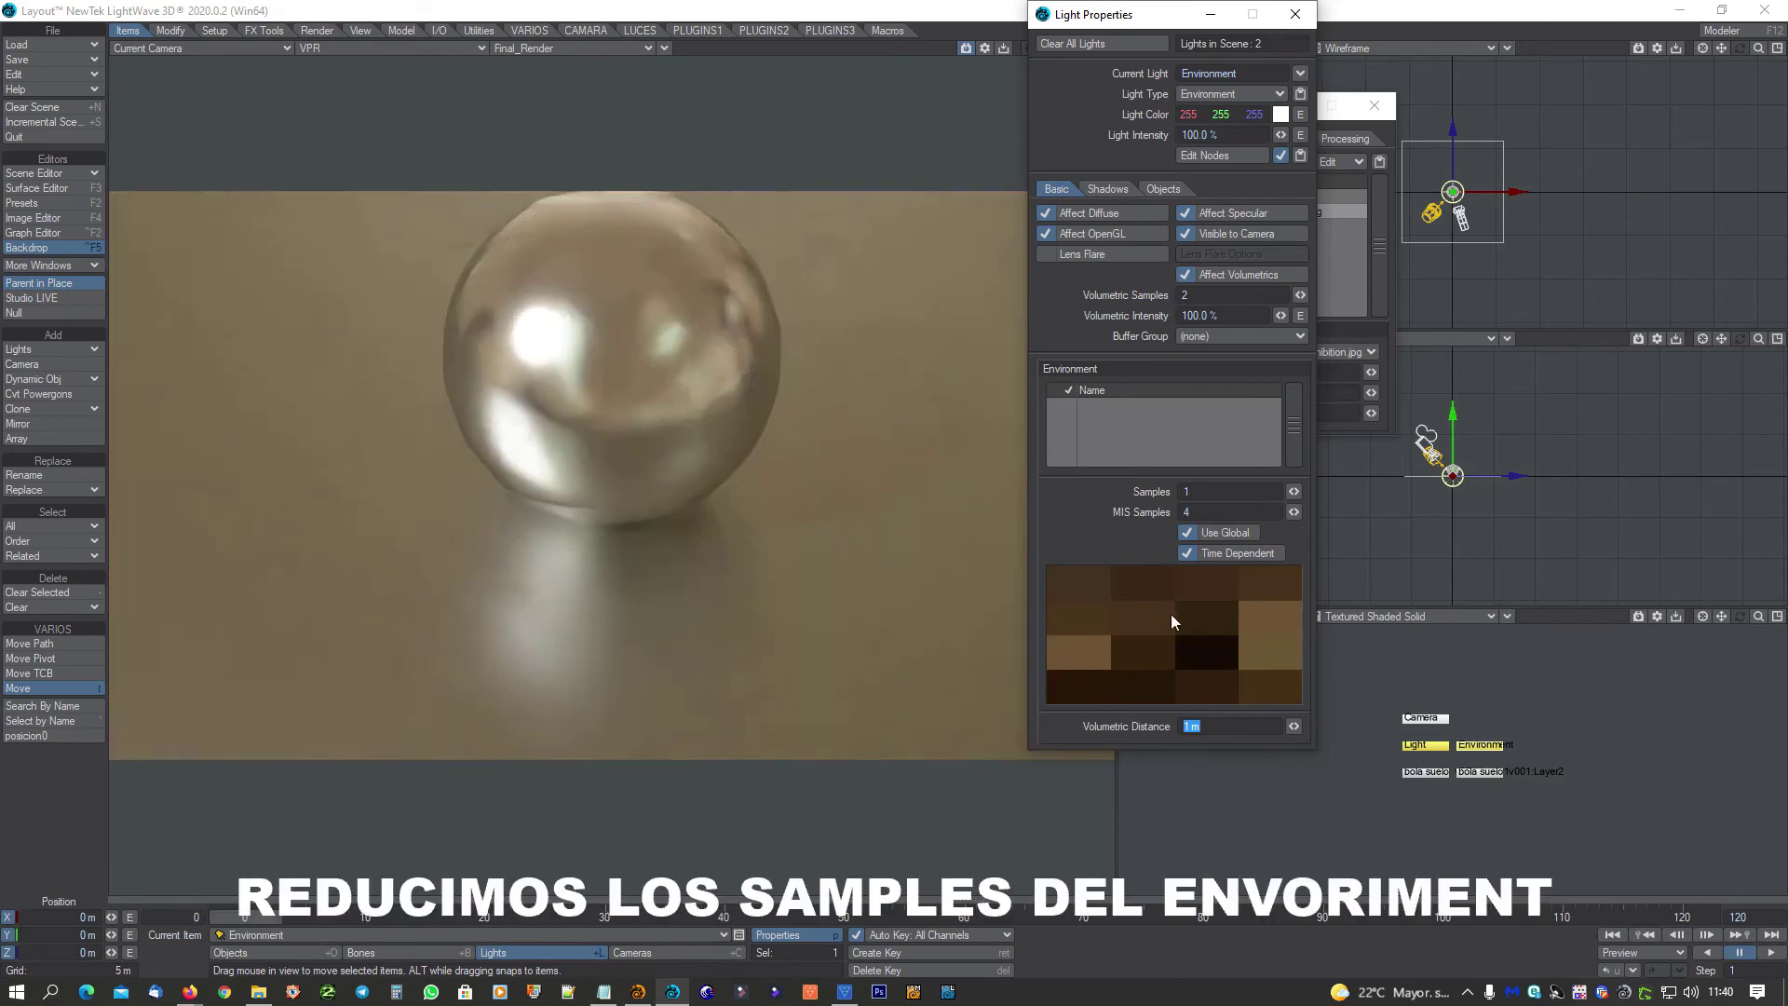
# Try MIS Samples values of 6 and 5 on the Environment light and set it back to 4
pyautogui.click(1225, 505)
pyautogui.write('6')
pyautogui.press('Tab')
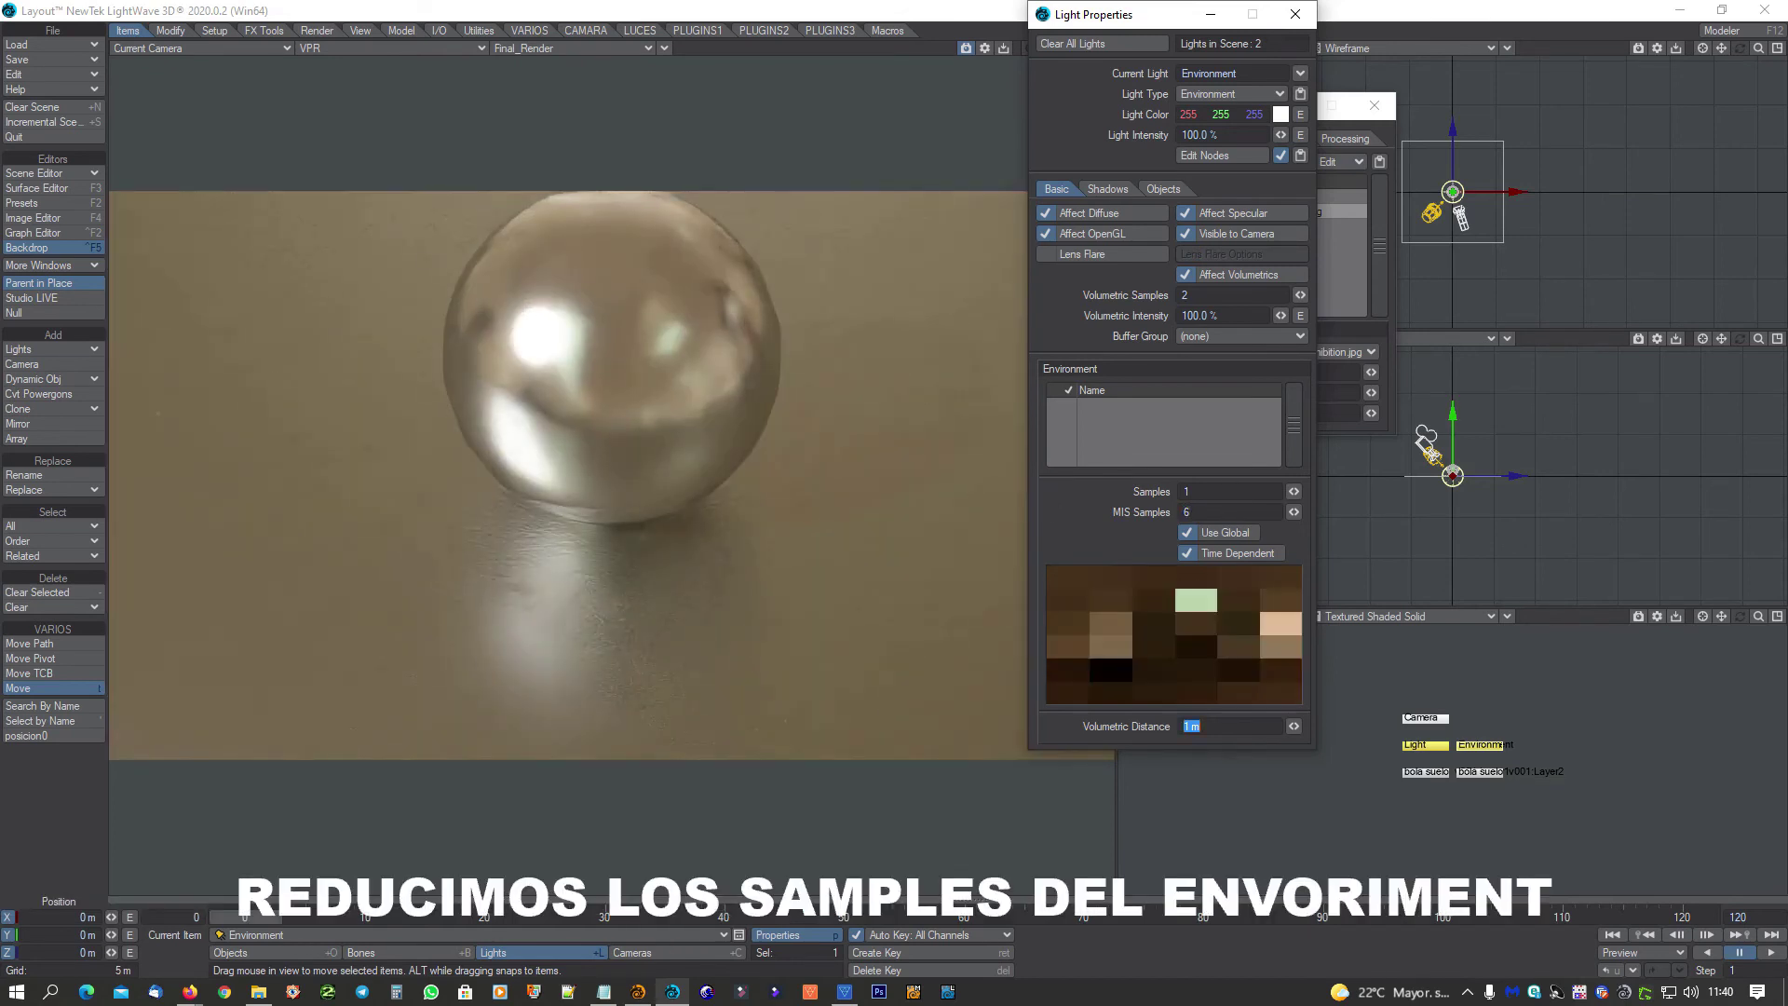
pyautogui.click(1205, 508)
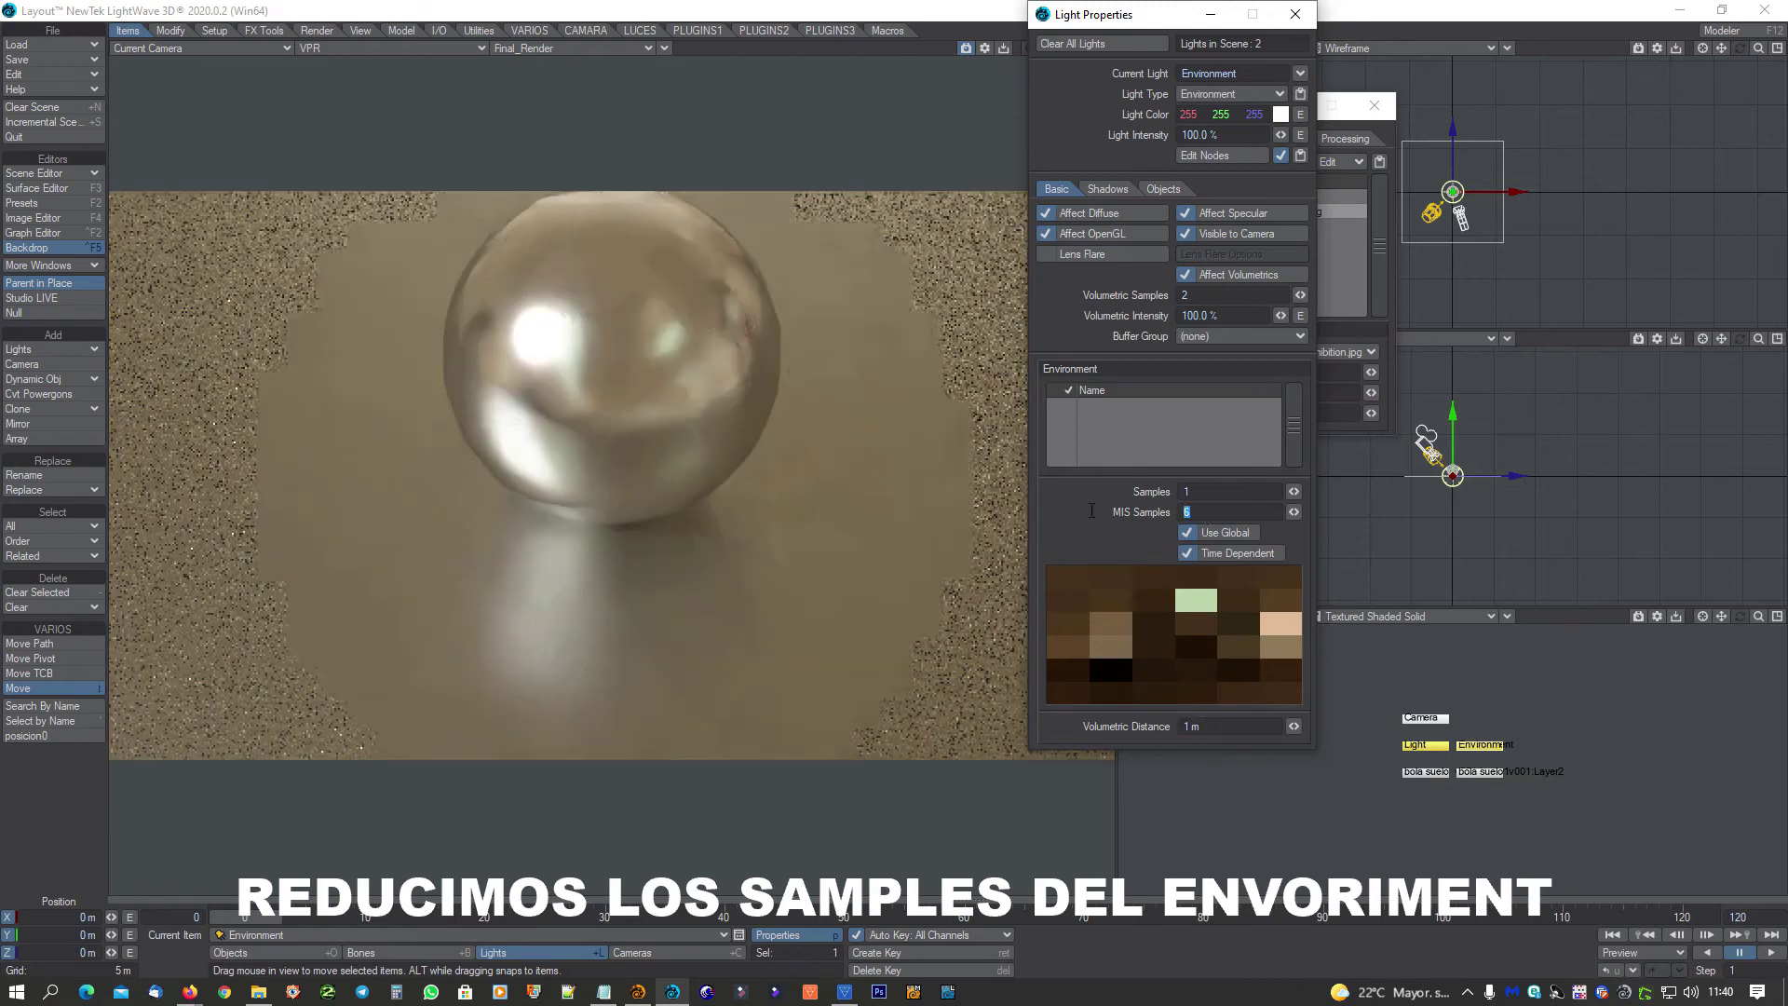
pyautogui.write('5')
pyautogui.press('Tab')
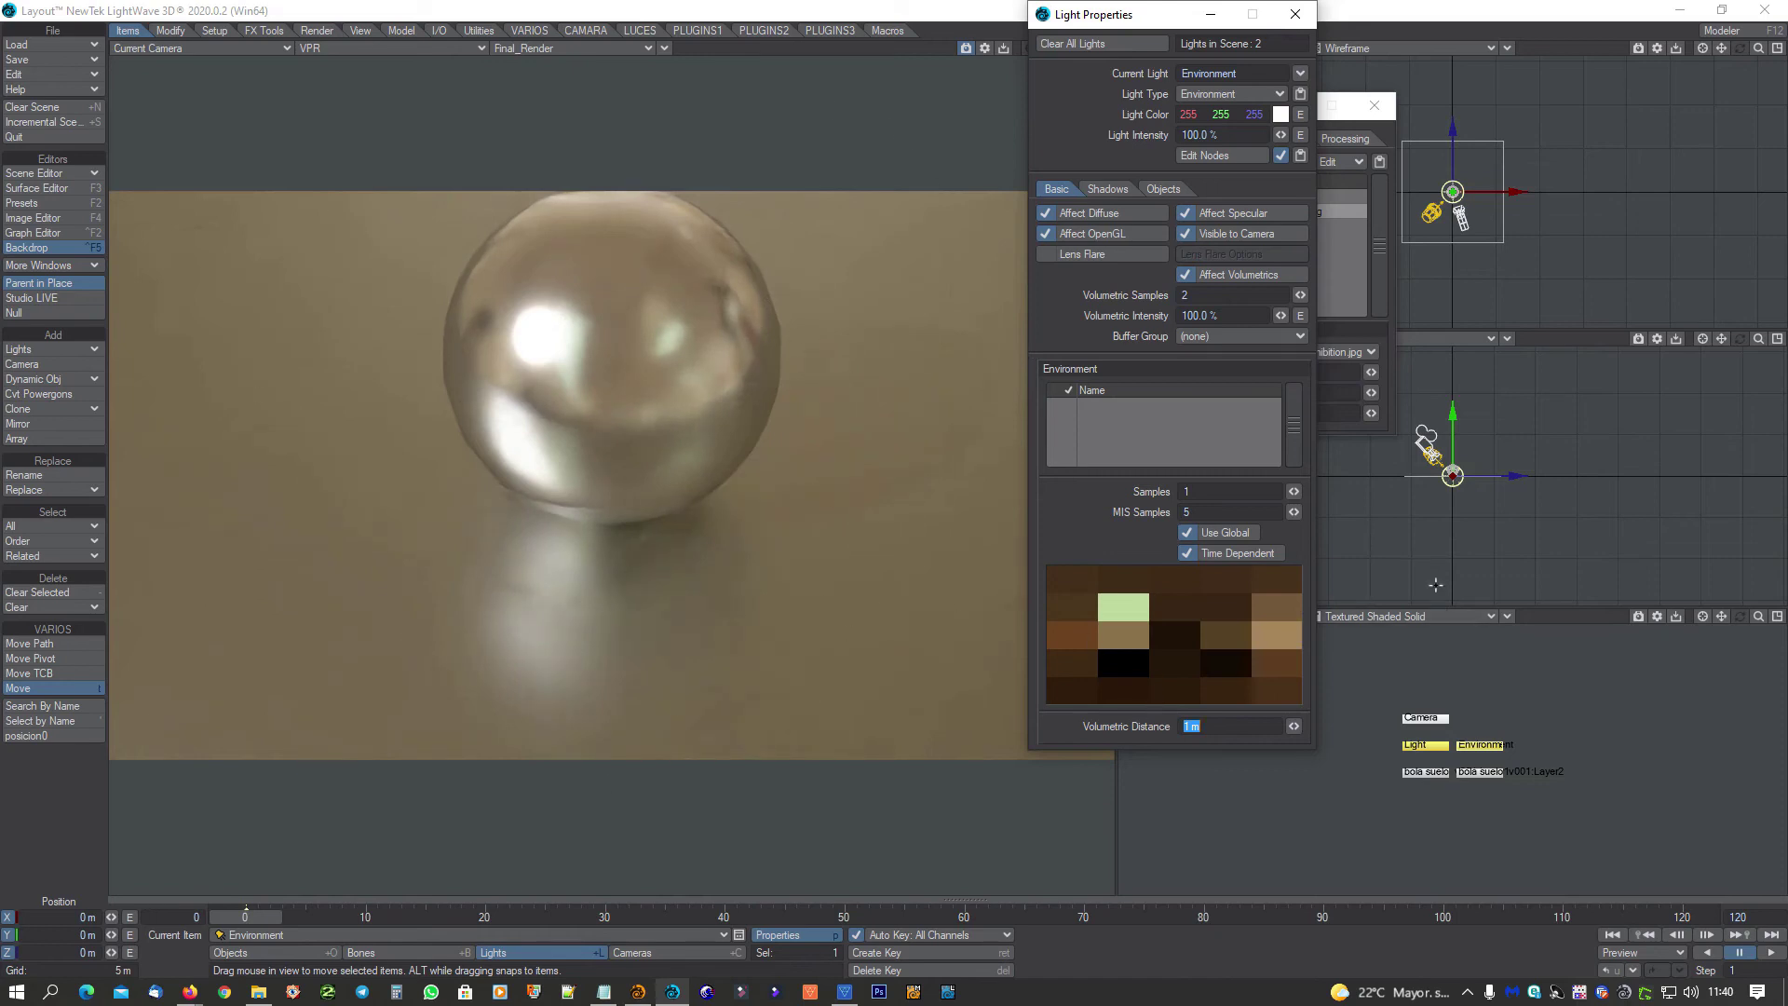
pyautogui.hotkey('shift', 'Tab')
pyautogui.write('4')
pyautogui.press('Tab')
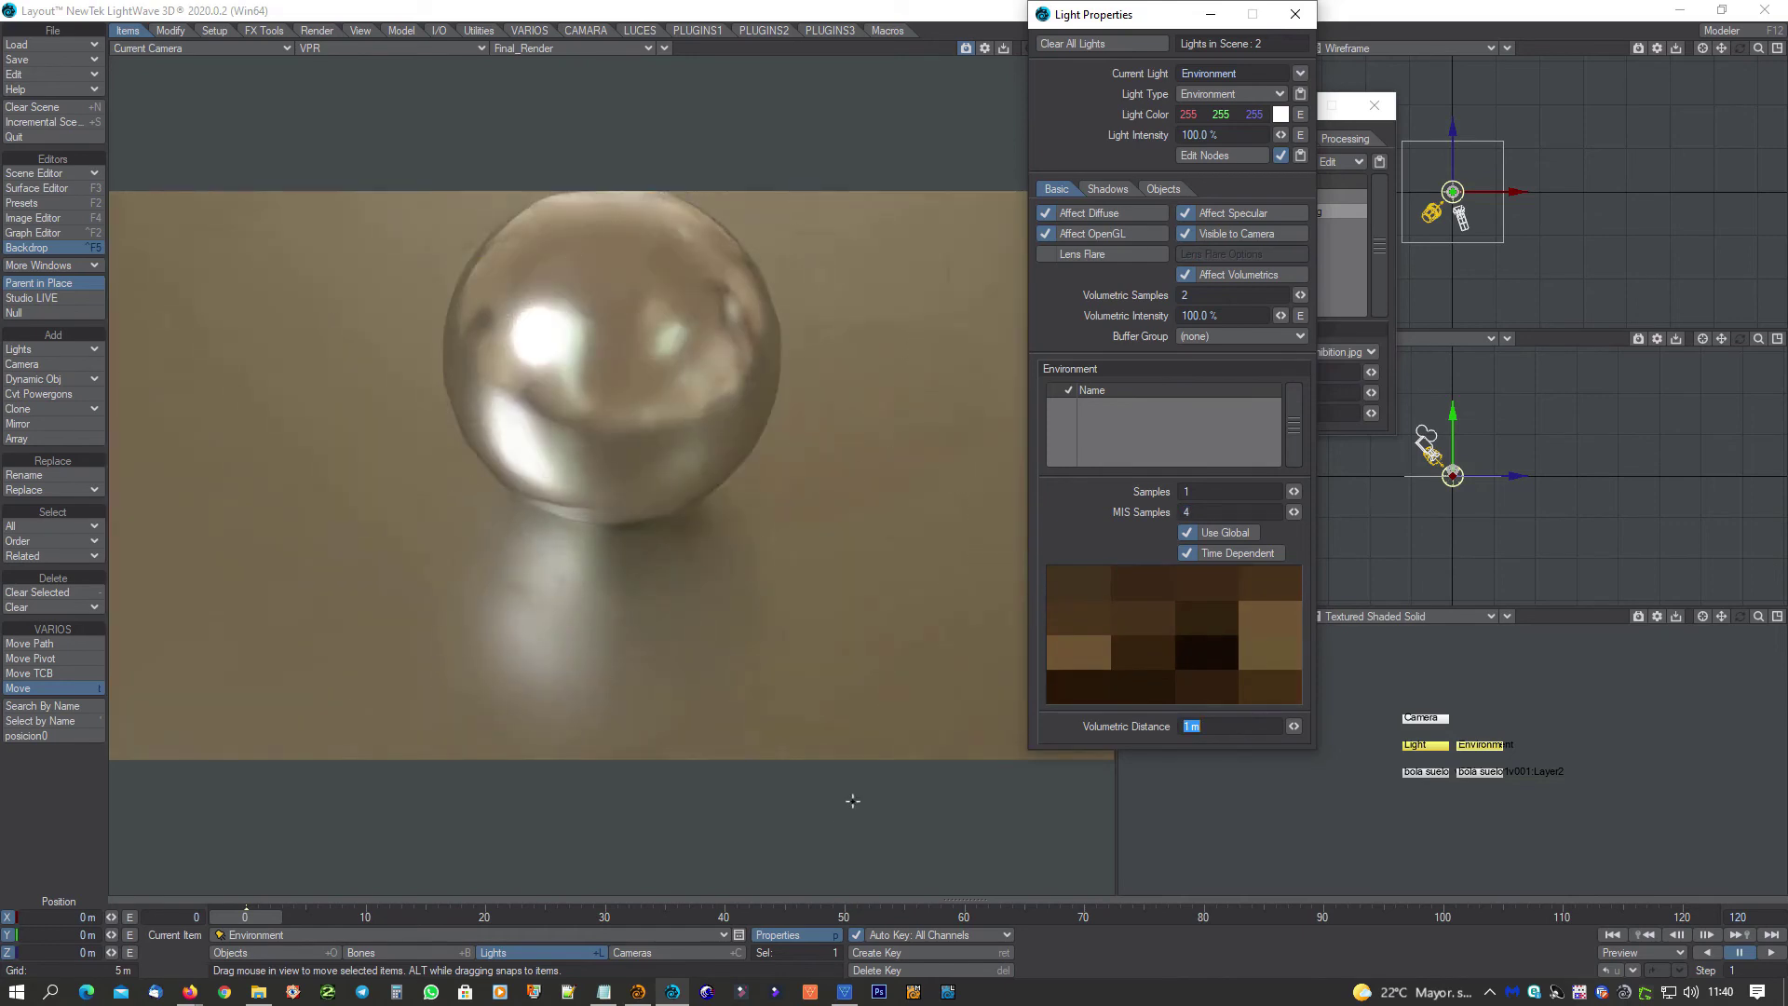
# Set the camera's maximum samples to 32 and close its properties window
pyautogui.click(710, 950)
pyautogui.click(802, 937)
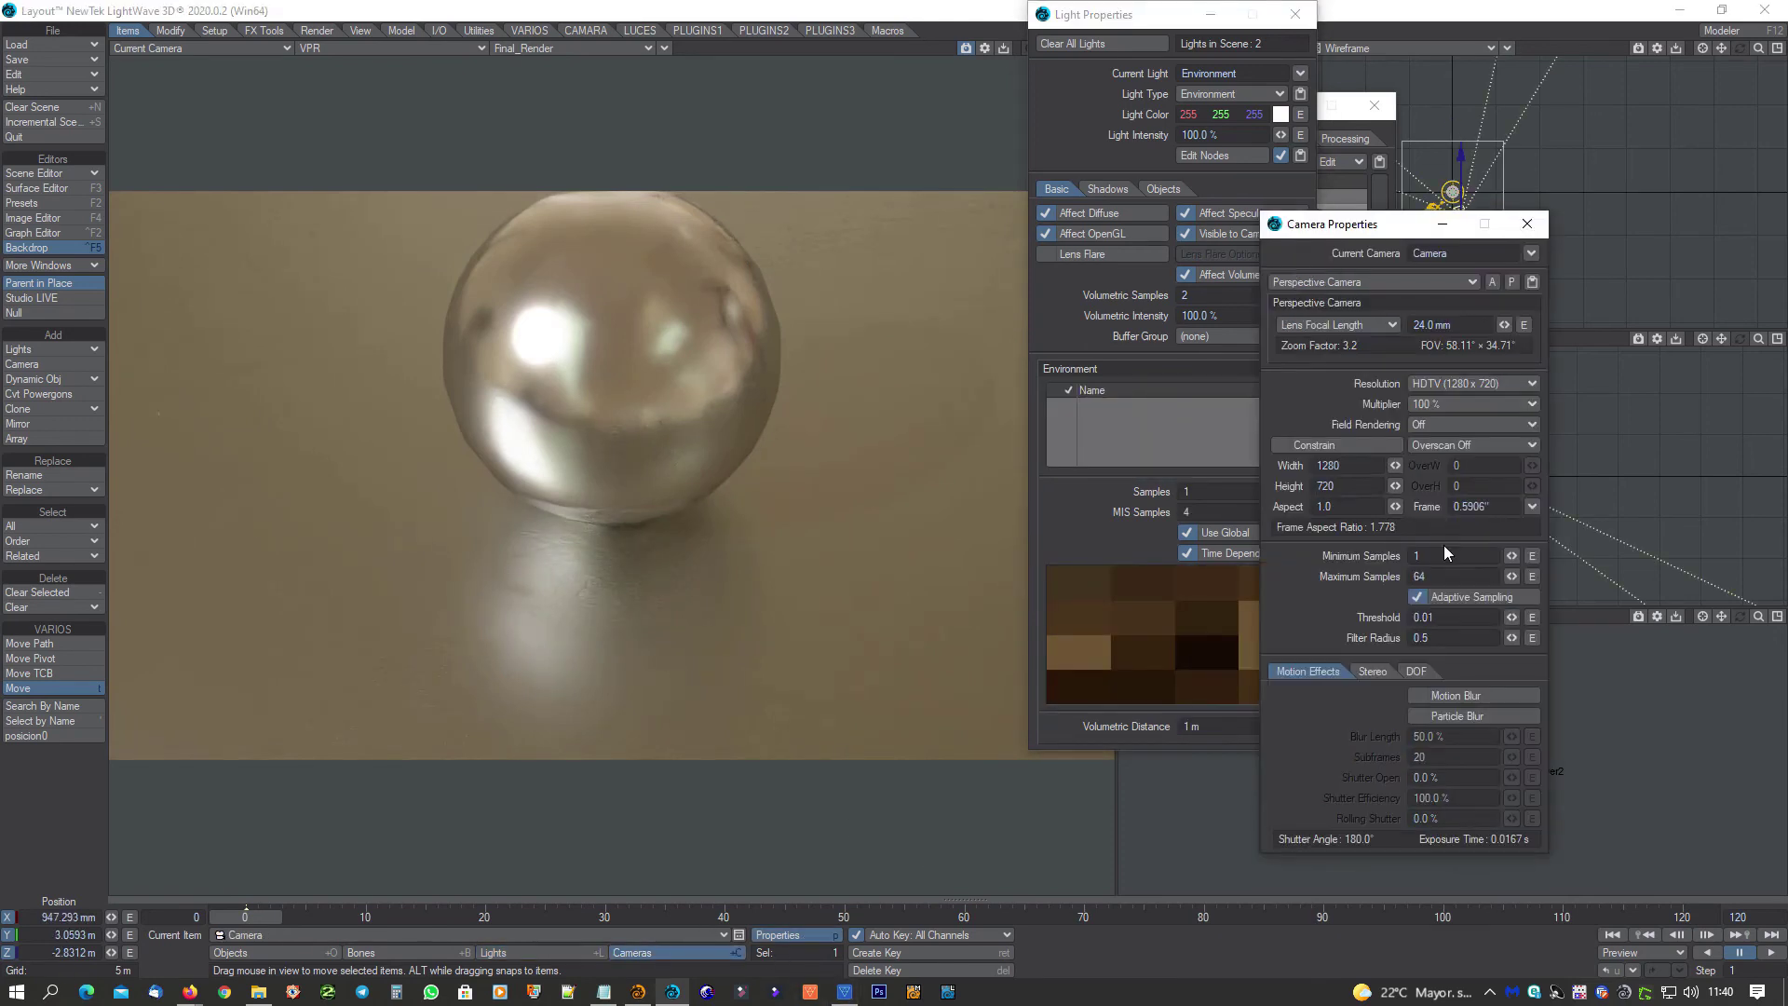
pyautogui.click(1423, 576)
pyautogui.write('32')
pyautogui.press('Tab')
pyautogui.click(1527, 224)
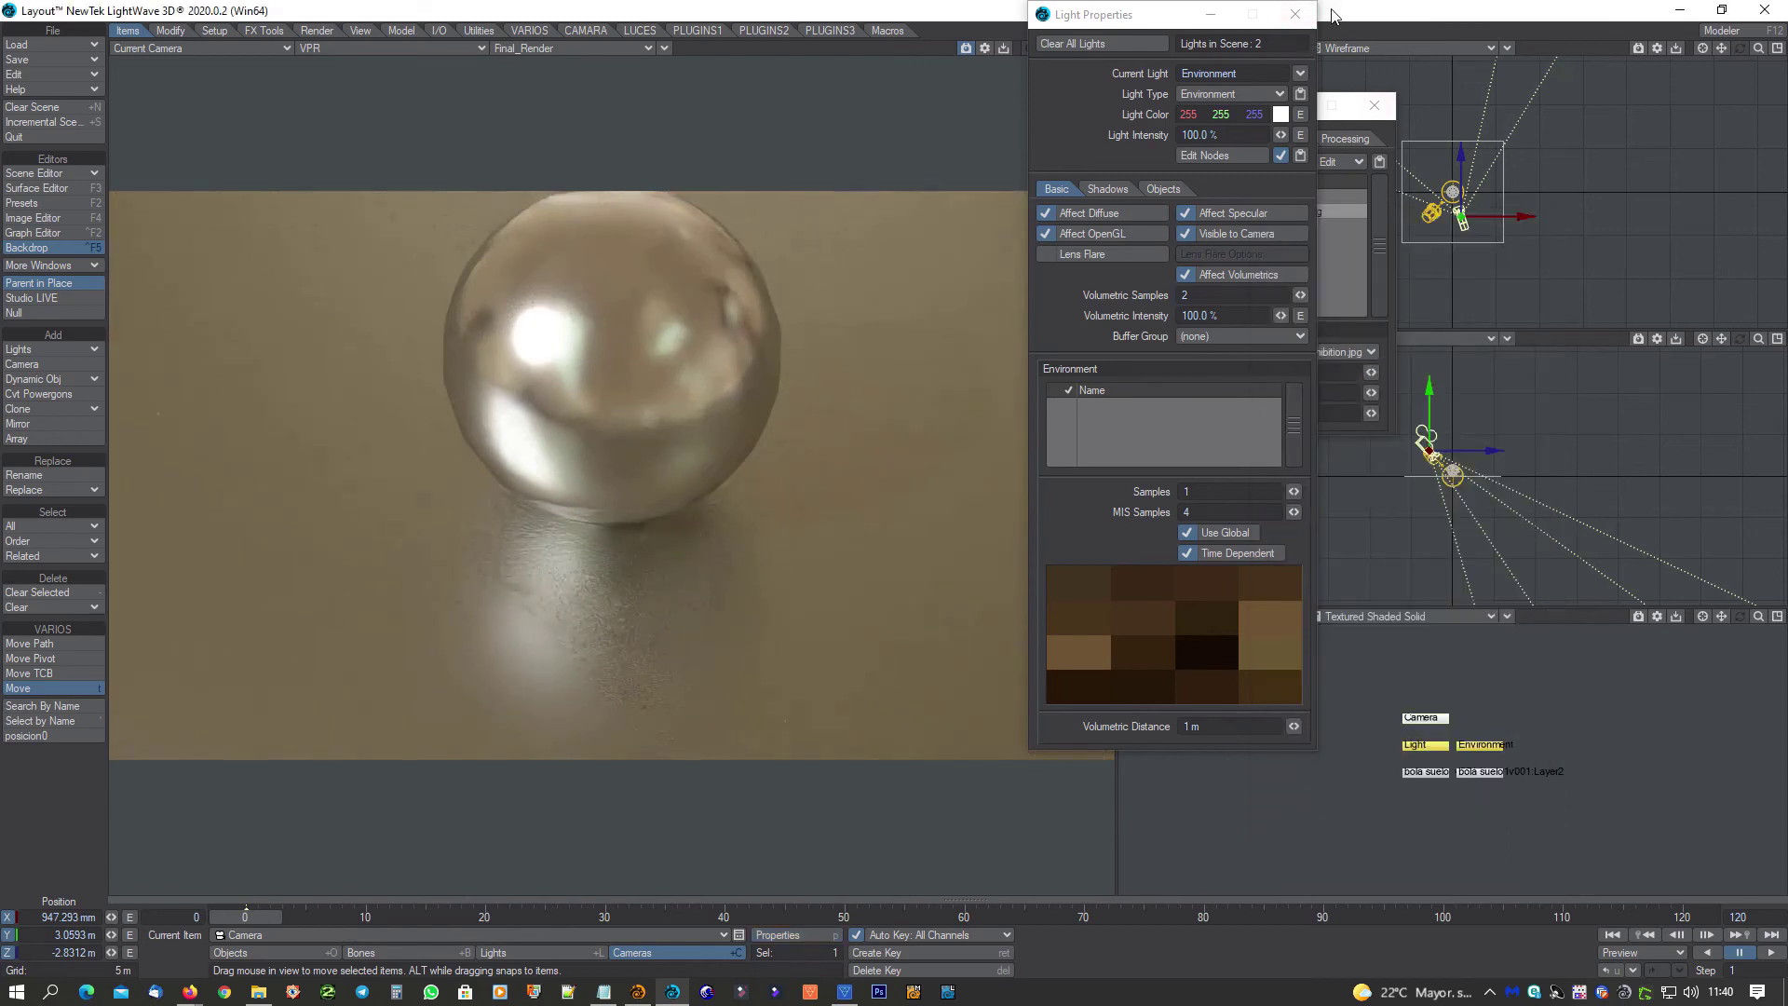
# Close the light properties and render the current frame with the reduced light and camera samples
pyautogui.click(1295, 14)
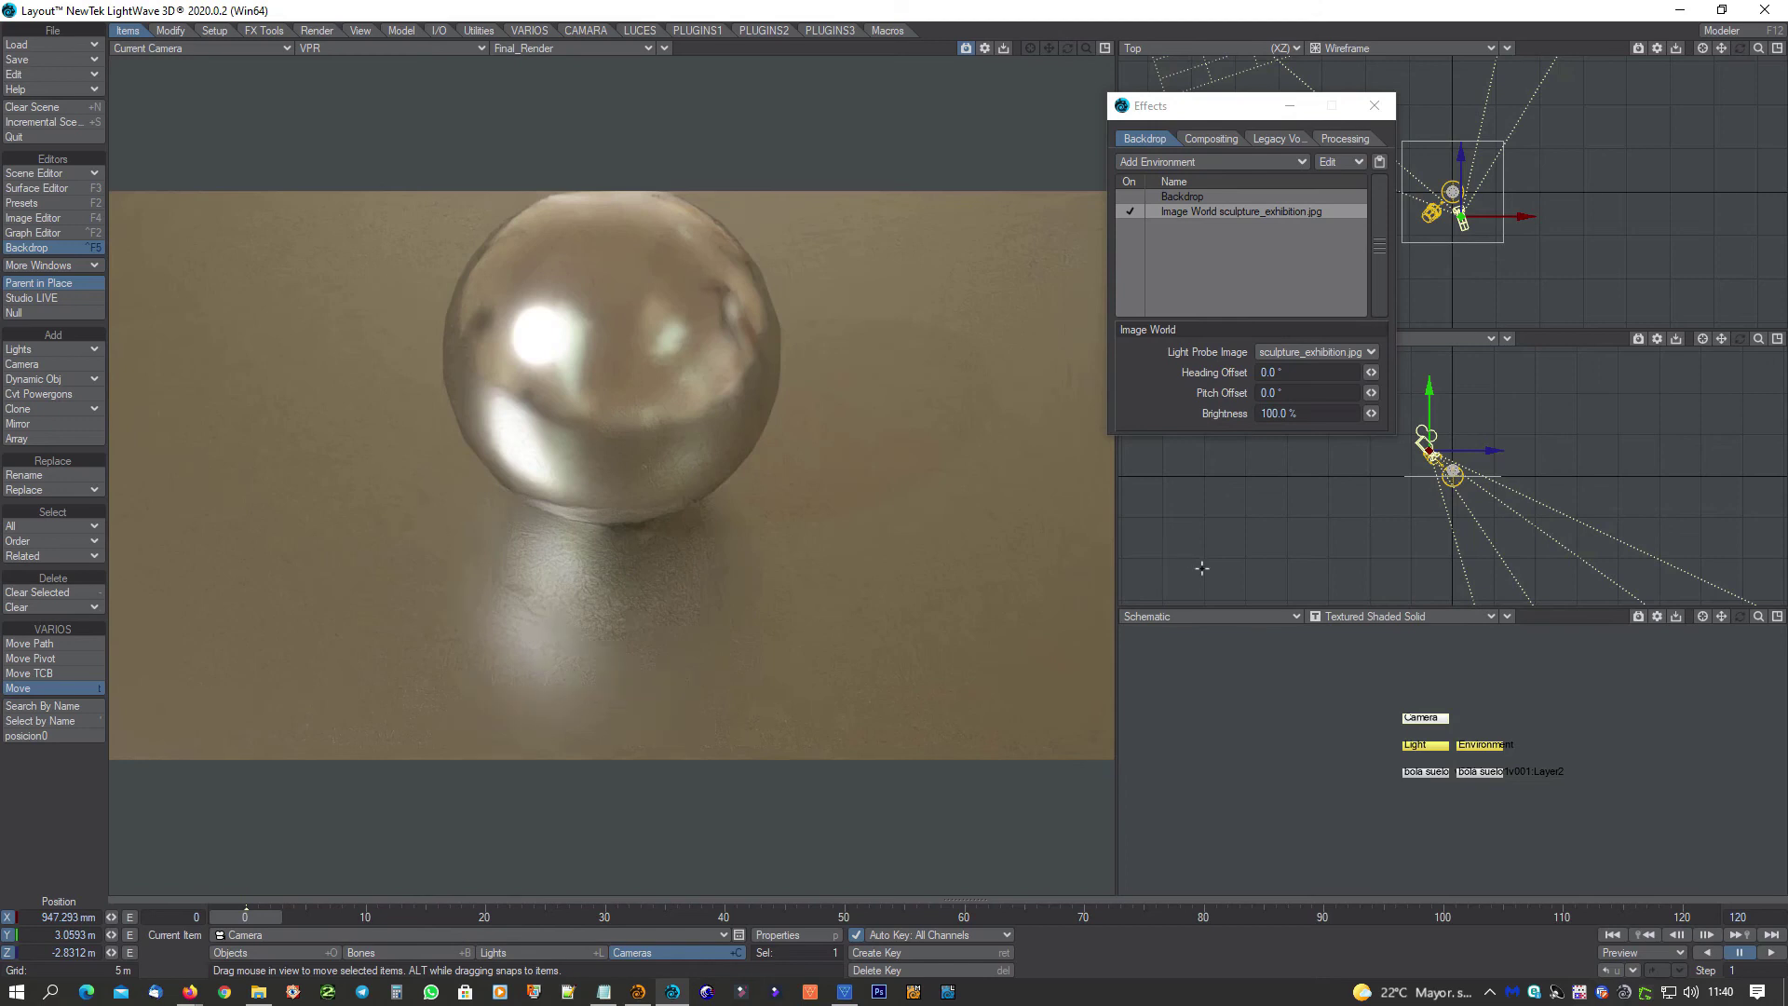
pyautogui.press('F9')
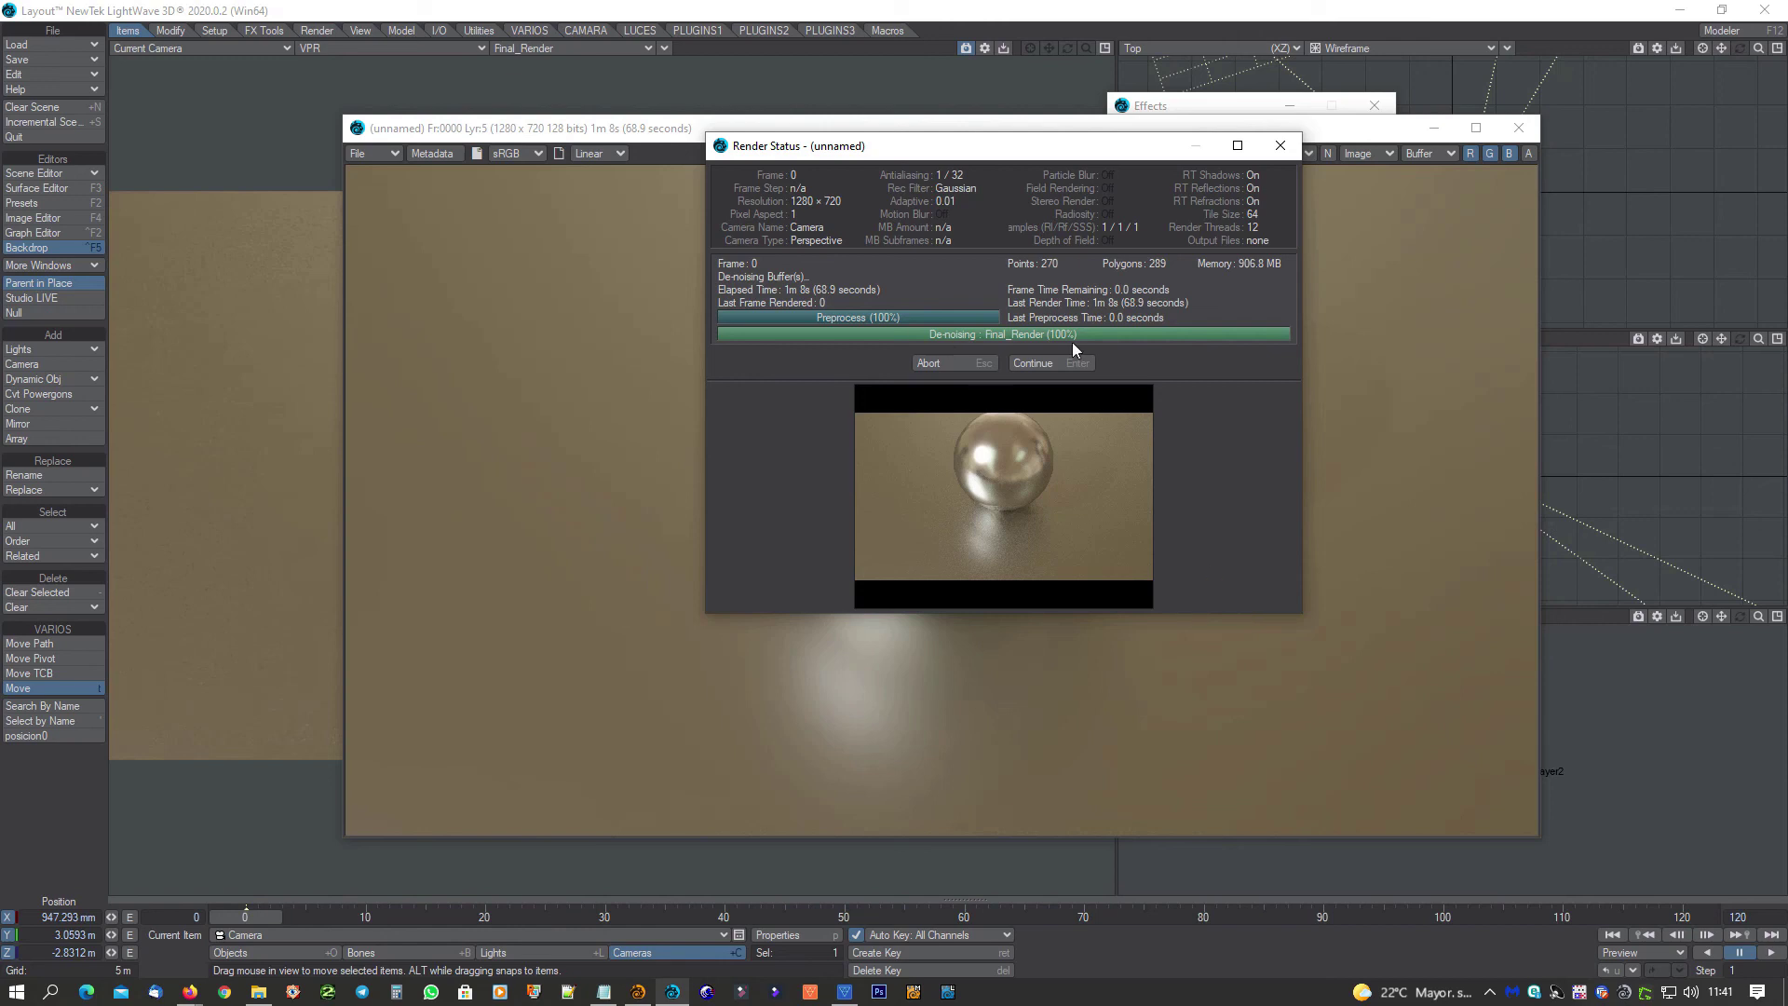
pyautogui.click(1074, 365)
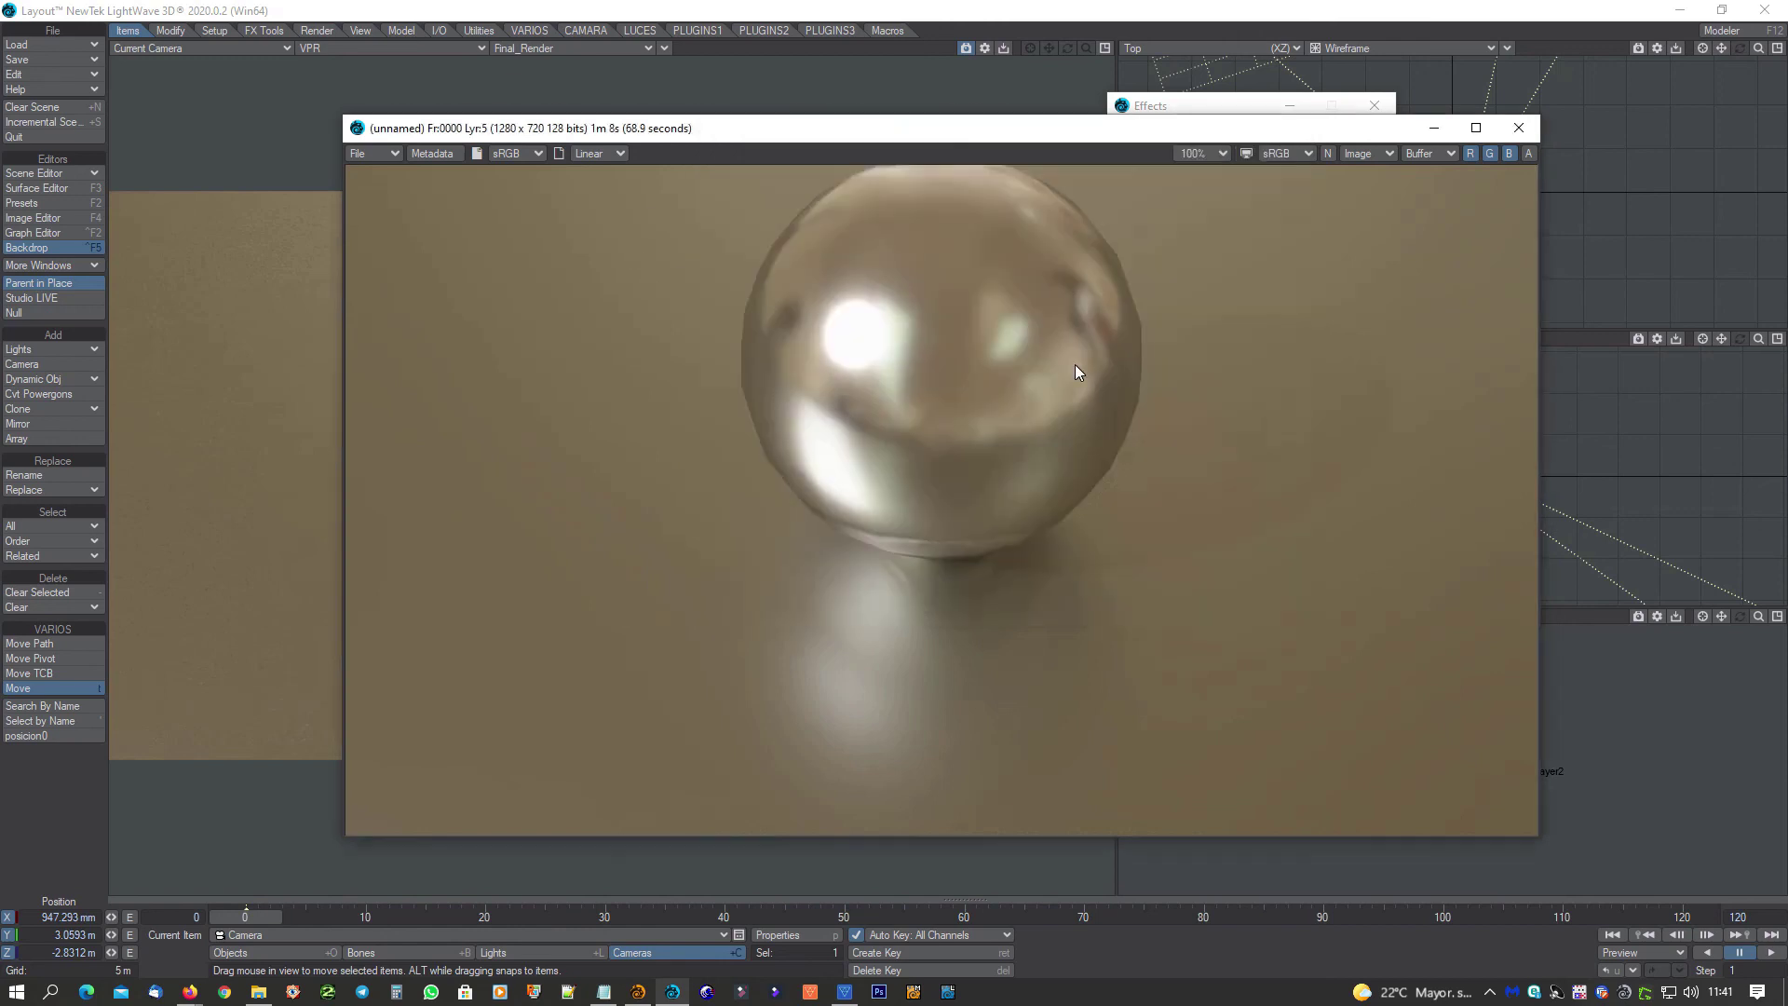